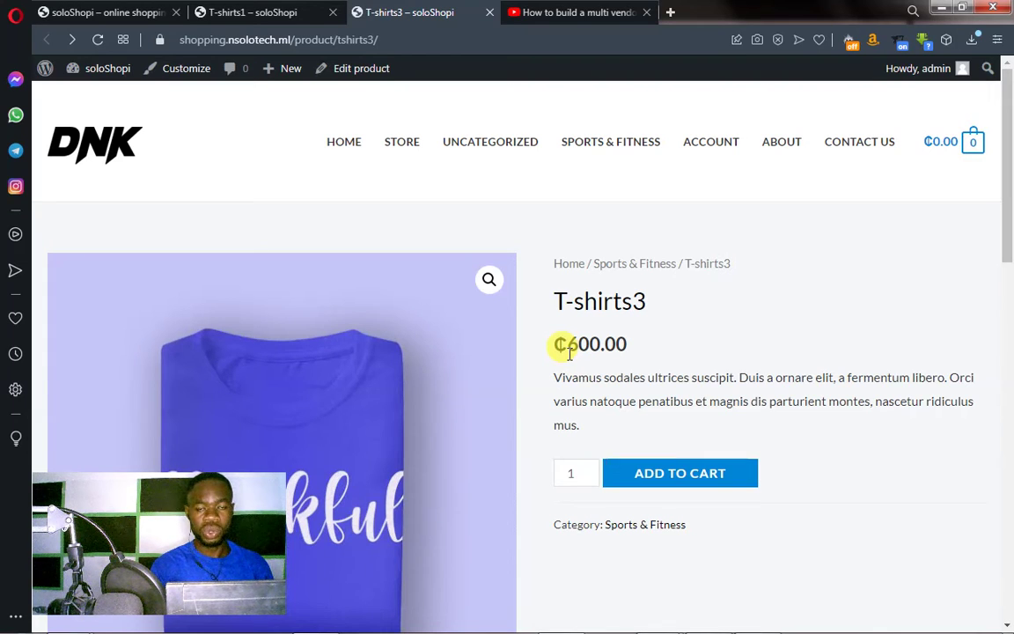
Review the video comments about product color and size, and preview T-shirts1 in Green with size L and in Orange
left_click(556, 12)
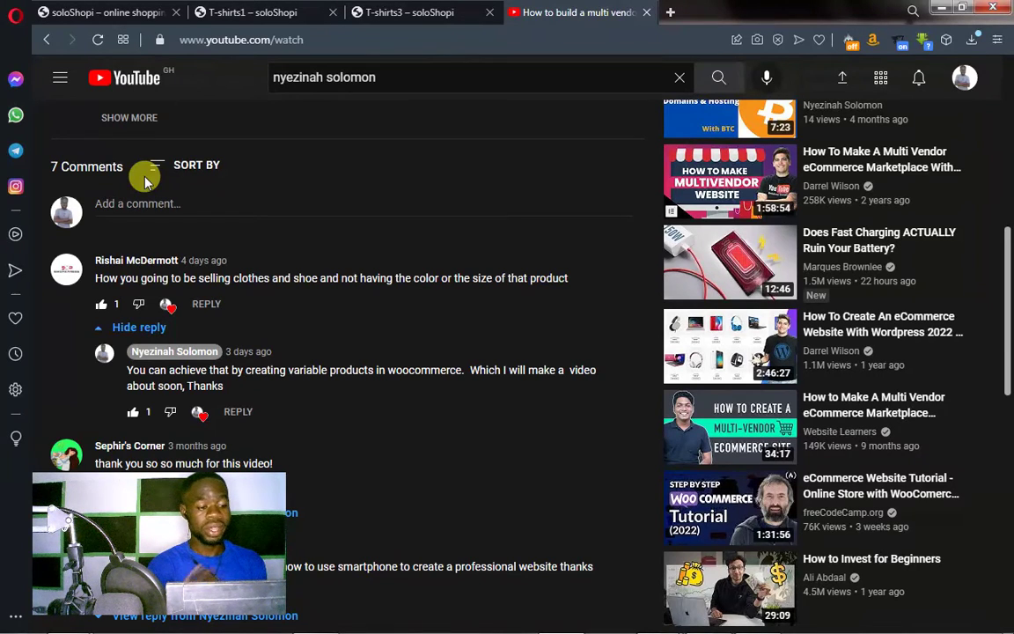
left_click(260, 13)
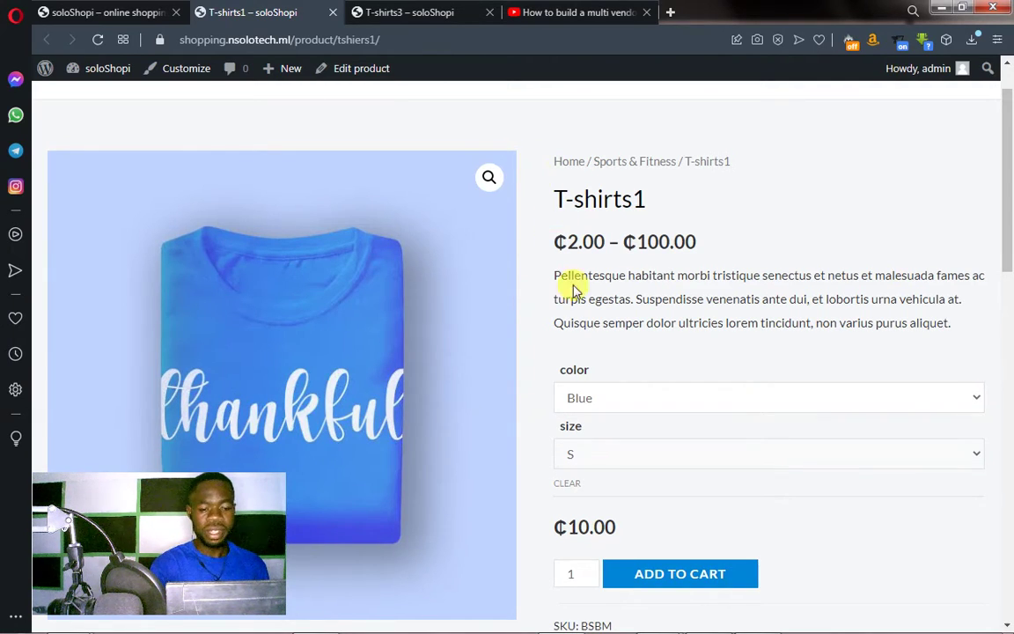
left_click(605, 399)
left_click(602, 453)
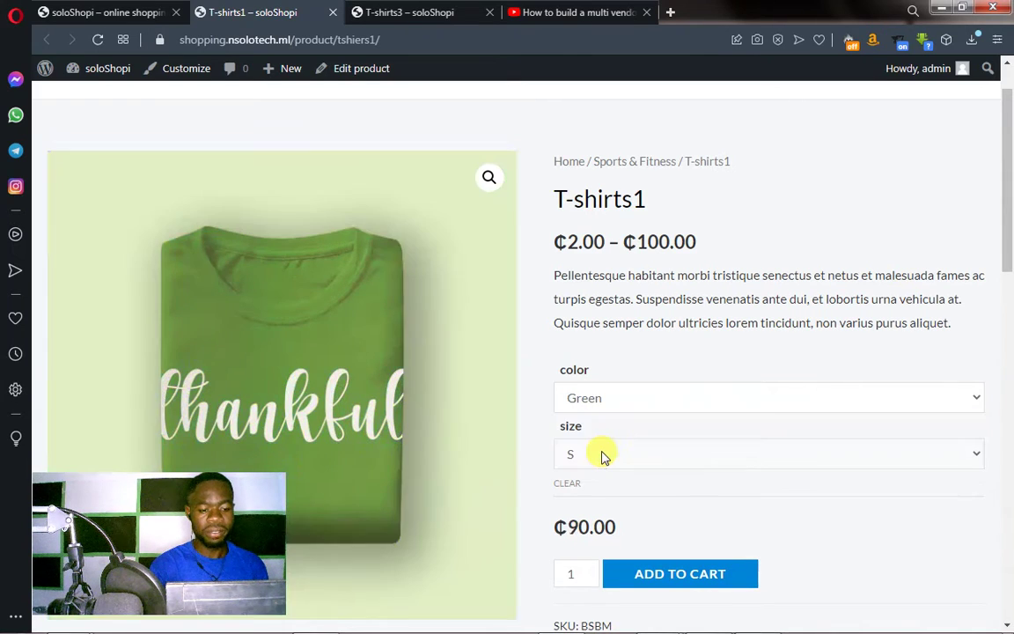
left_click(602, 453)
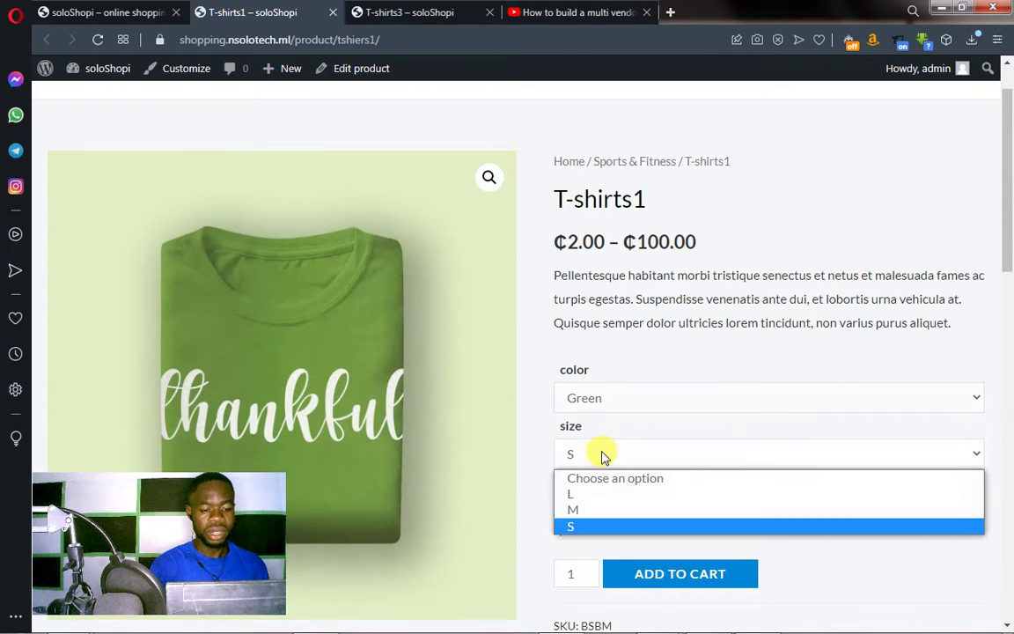
left_click(595, 500)
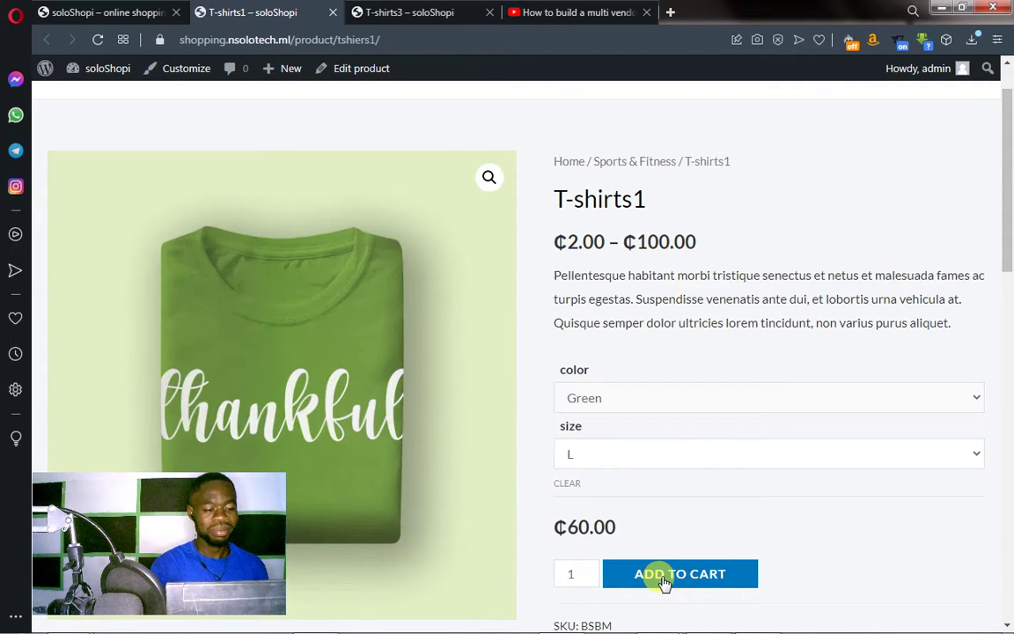
left_click(638, 398)
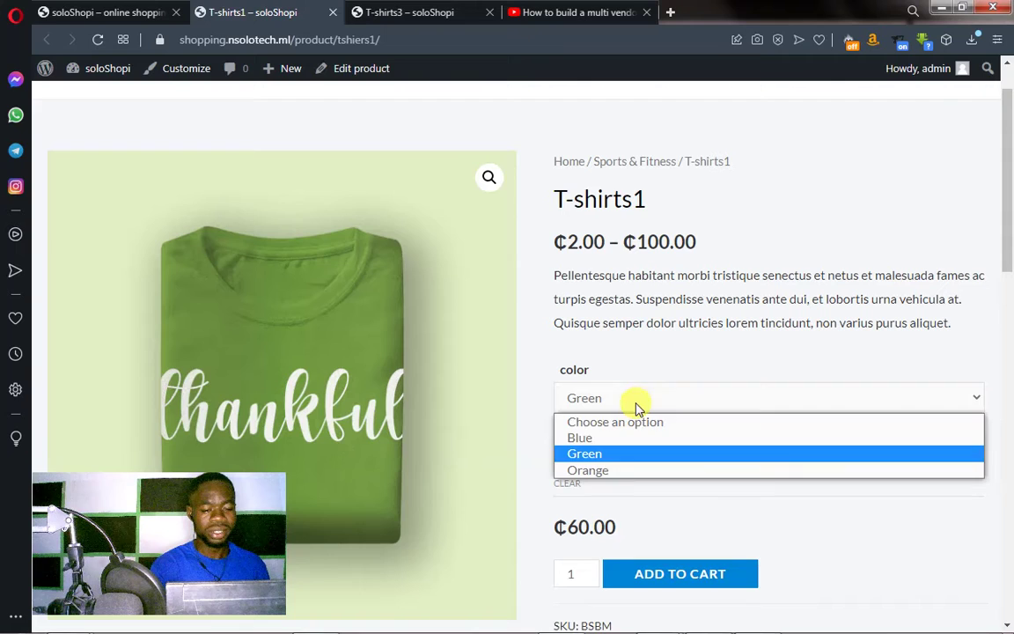
left_click(627, 470)
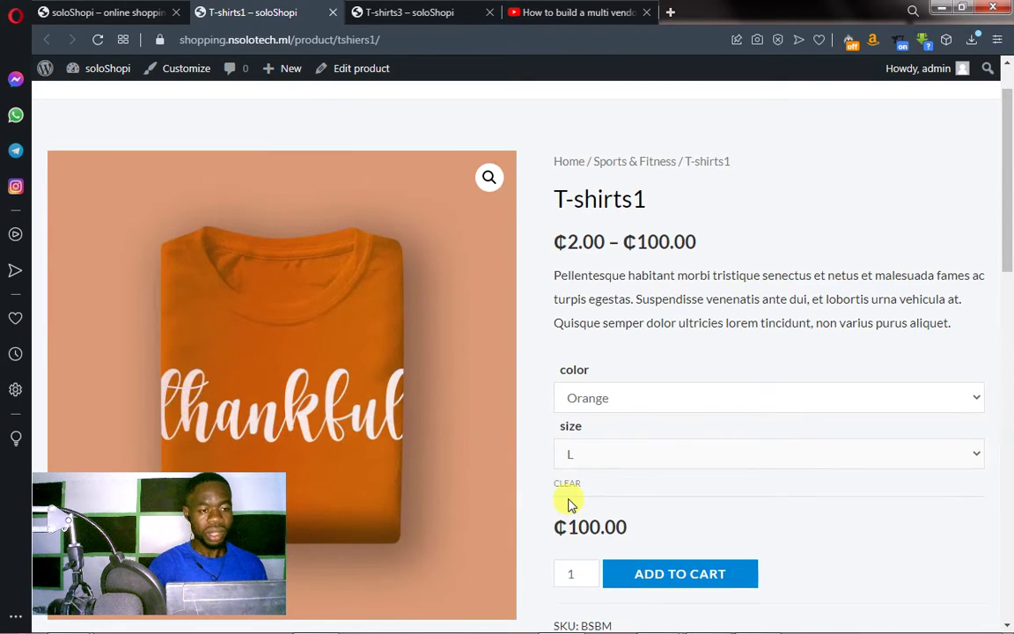
Open the T-shirts3 product for editing, and go to the store's product attributes page
left_click(414, 12)
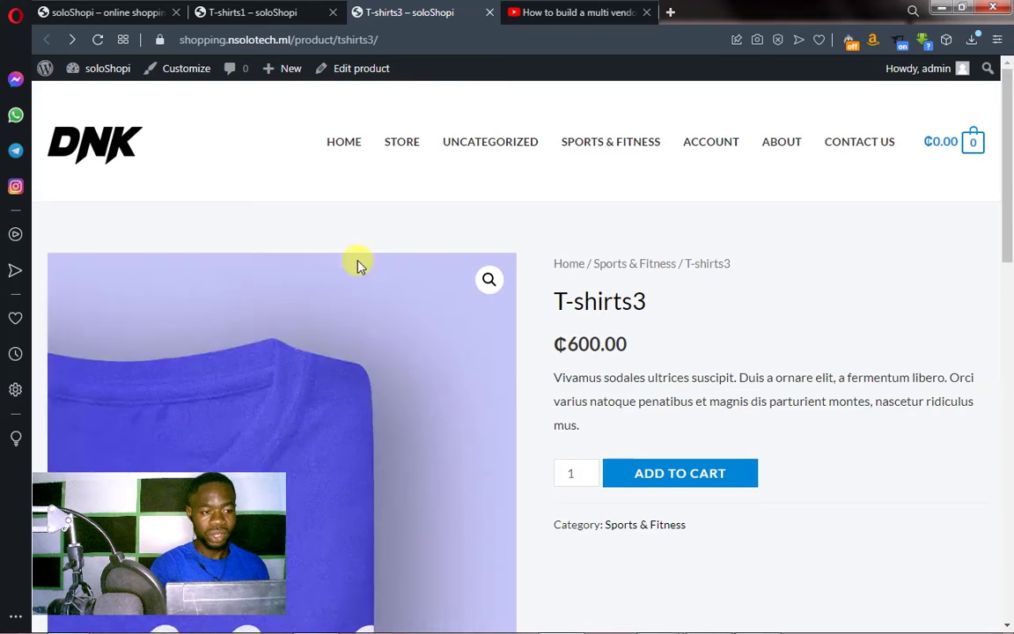
mouse_move(288, 79)
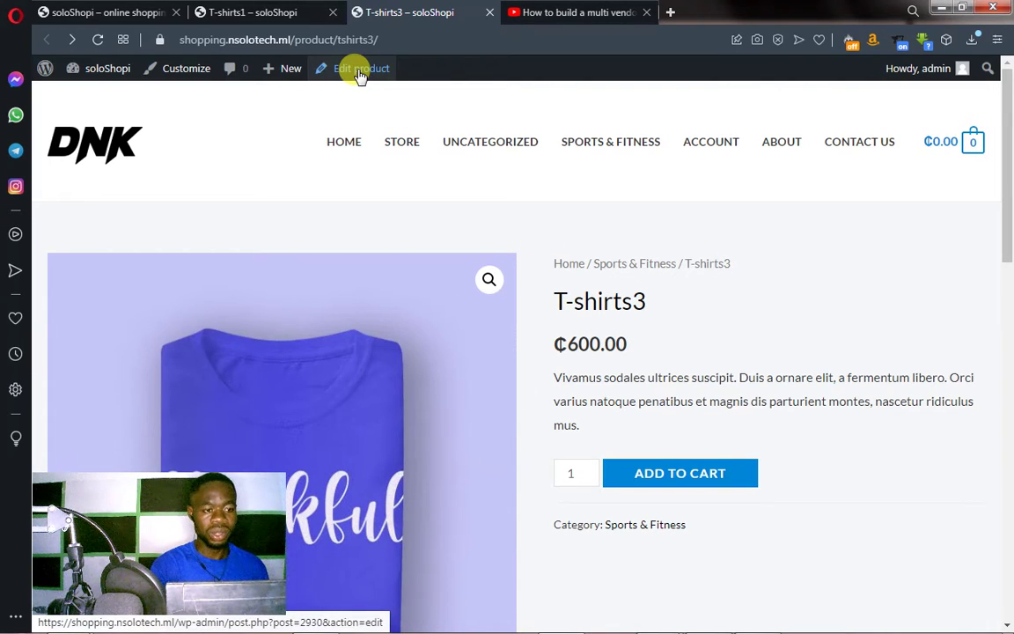
left_click(360, 76)
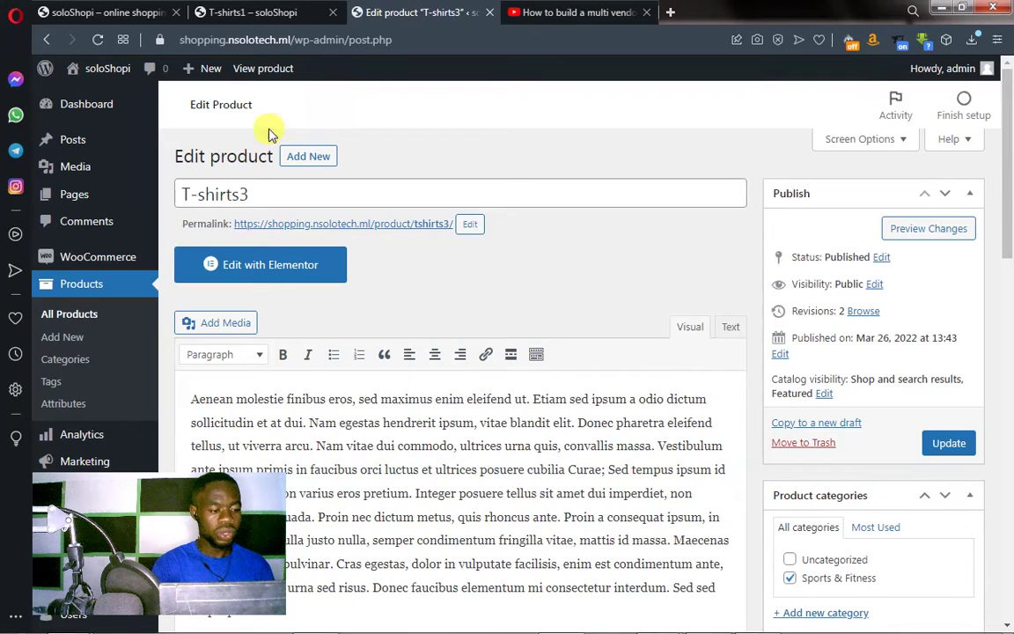
left_click(70, 405)
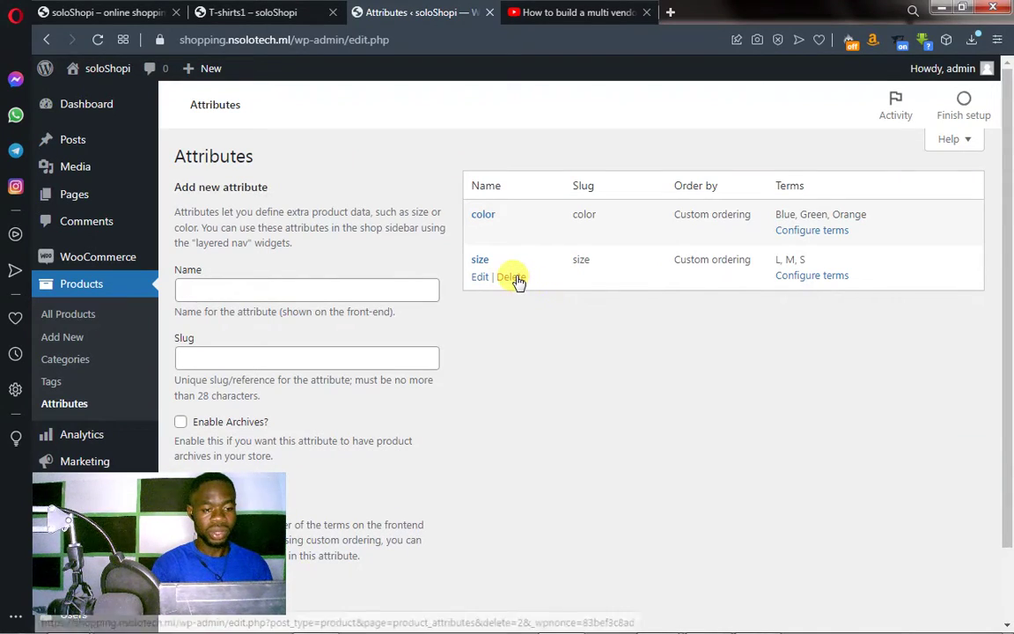
Delete the existing size and color attributes from the product attributes list
left_click(516, 278)
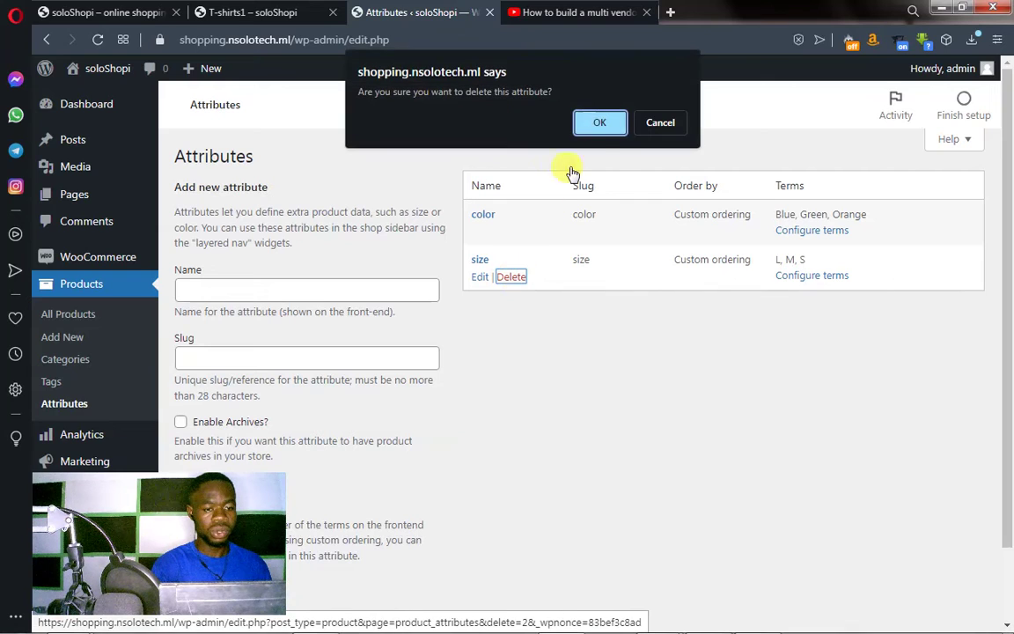
left_click(599, 119)
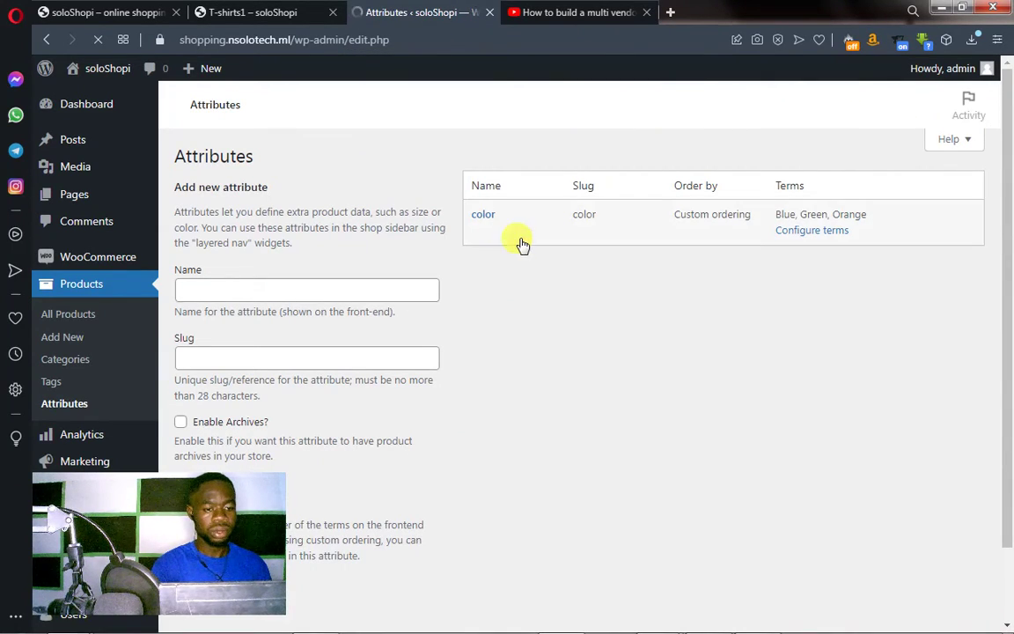
left_click(510, 236)
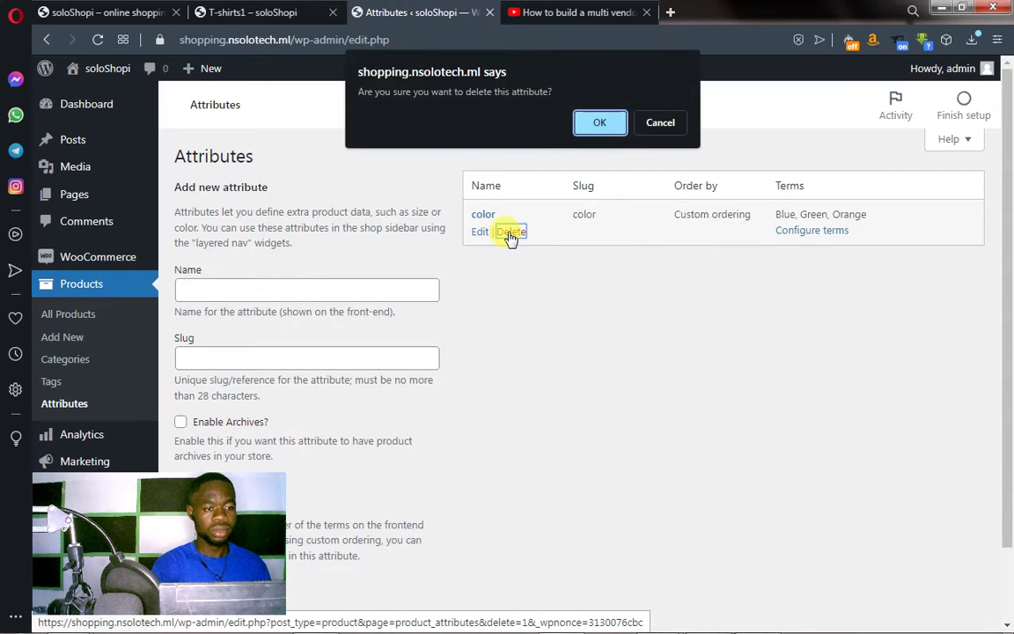
left_click(598, 123)
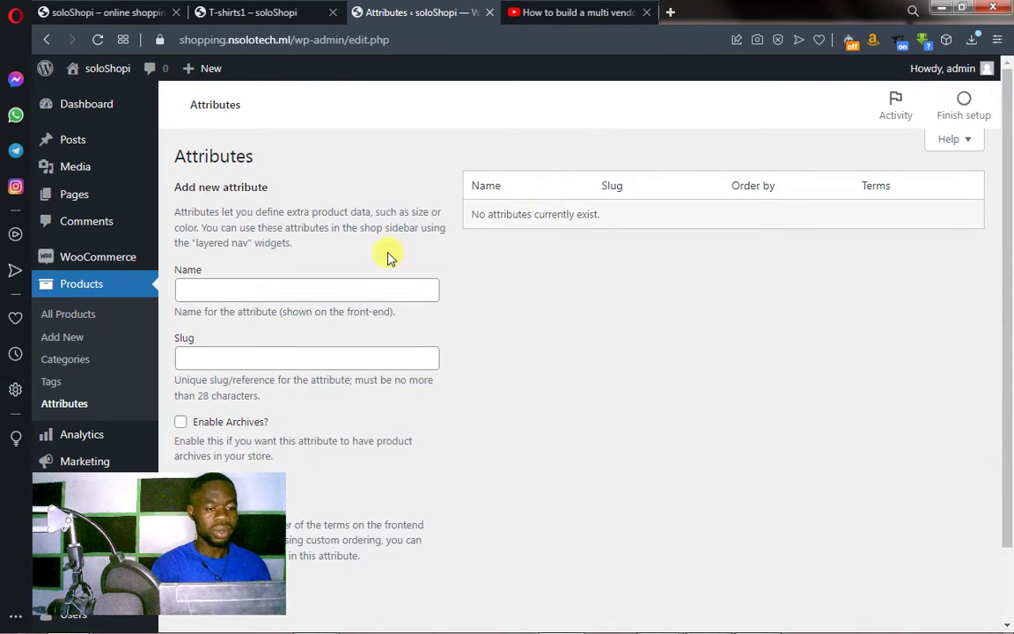
Add a new product attribute named color, leaving the slug empty and the sort order at Custom ordering
left_click(321, 290)
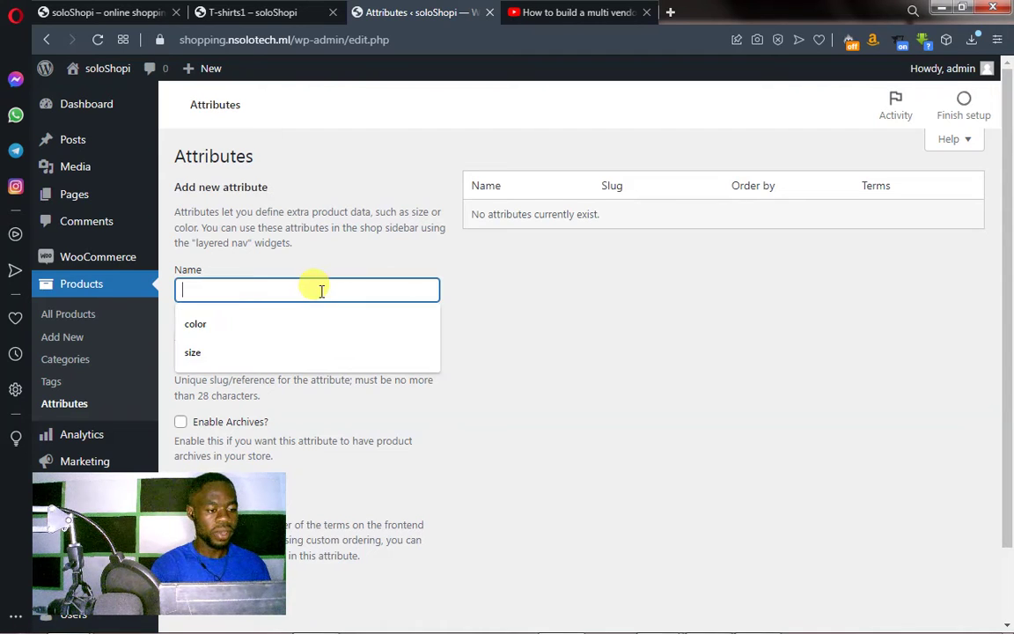
left_click(235, 325)
scroll(235, 326, "down", 1)
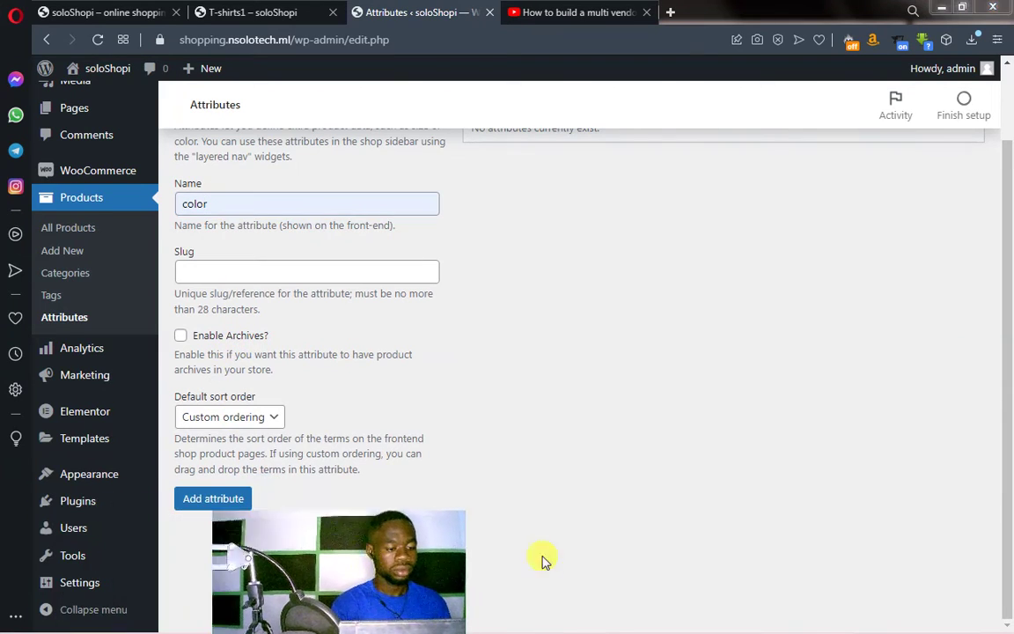
left_click(545, 506)
left_click(212, 499)
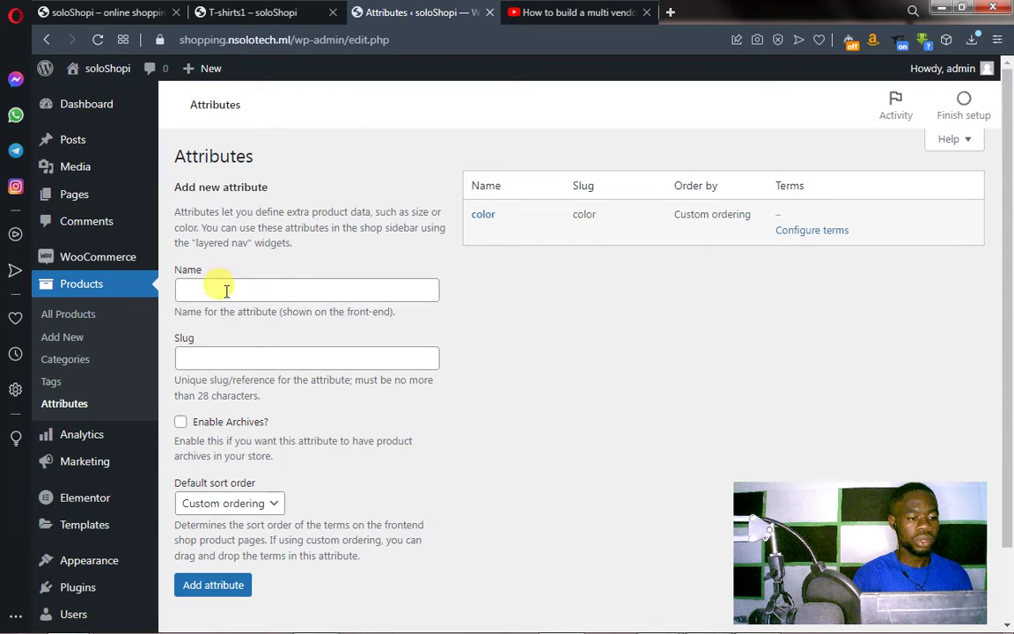
Add a second product attribute named size, leaving the slug empty
left_click(226, 290)
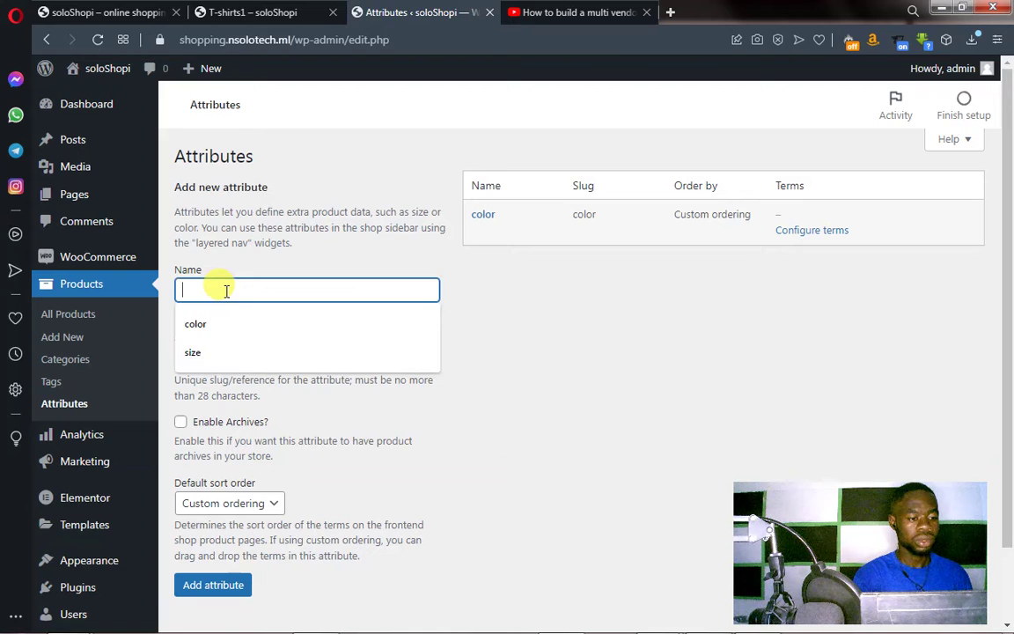
left_click(221, 354)
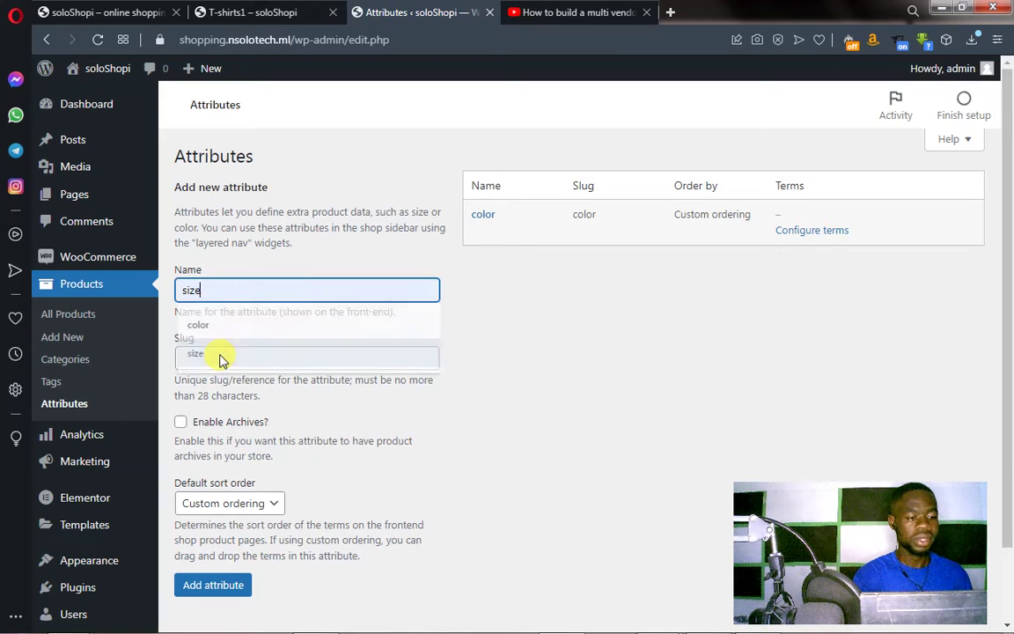
left_click(211, 584)
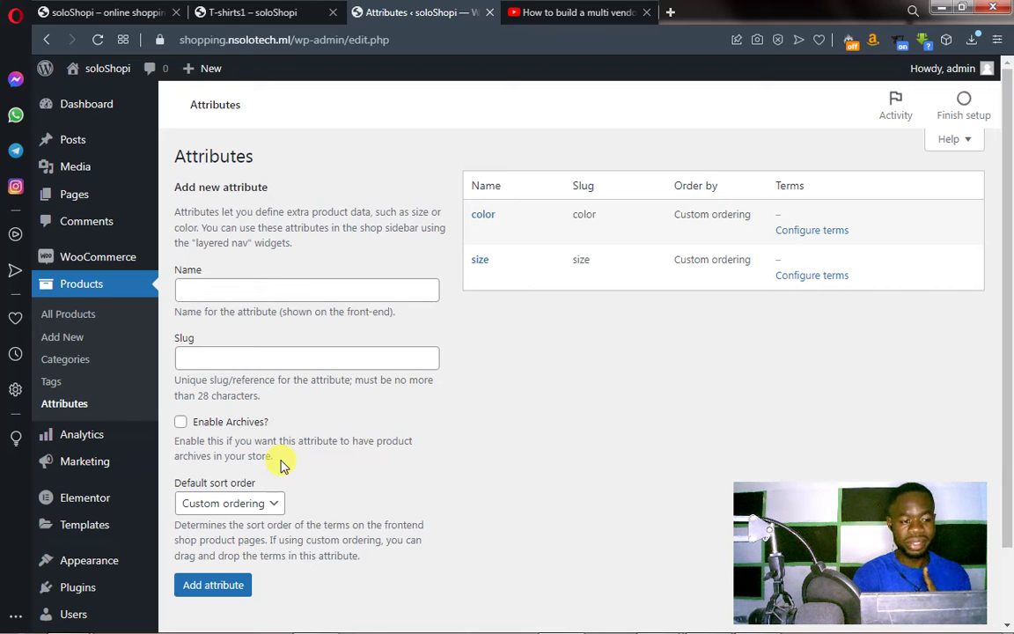
Open the color attribute's terms and add the color Orange
left_click(483, 216)
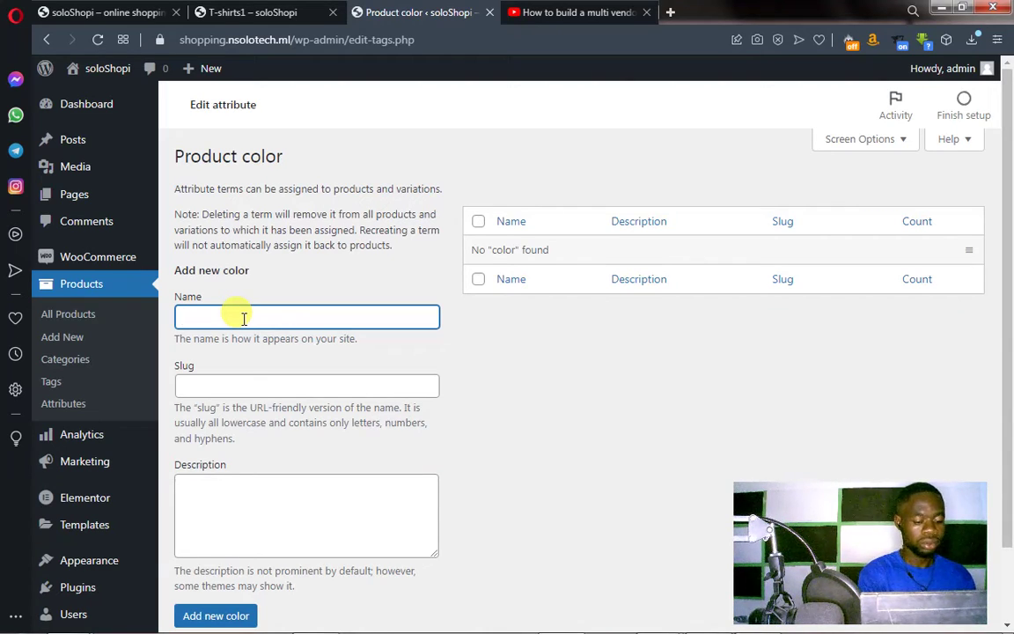
type("O")
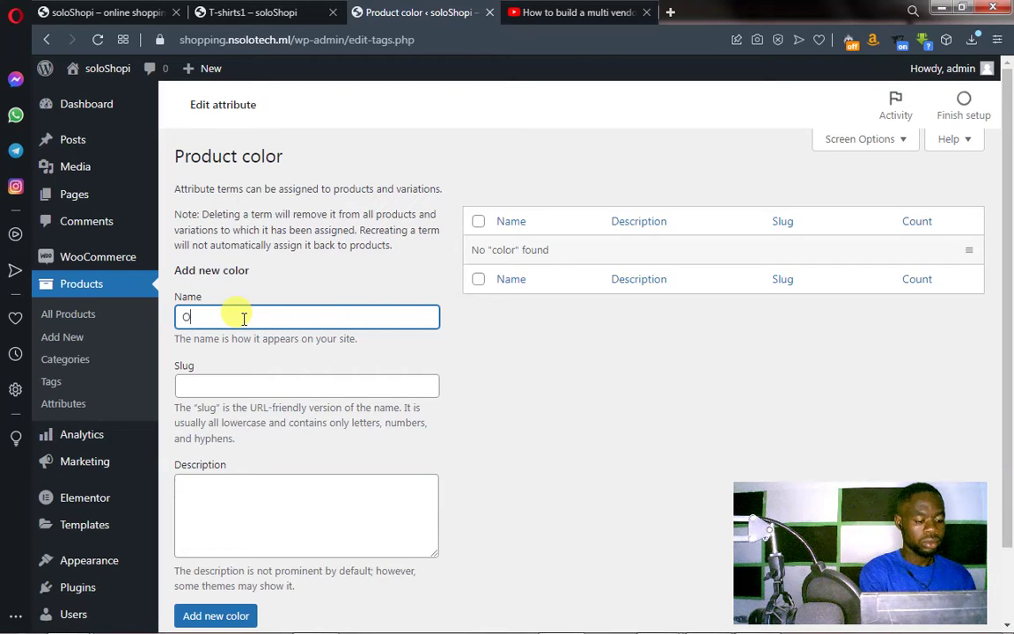
type("rae")
key("BackSpace")
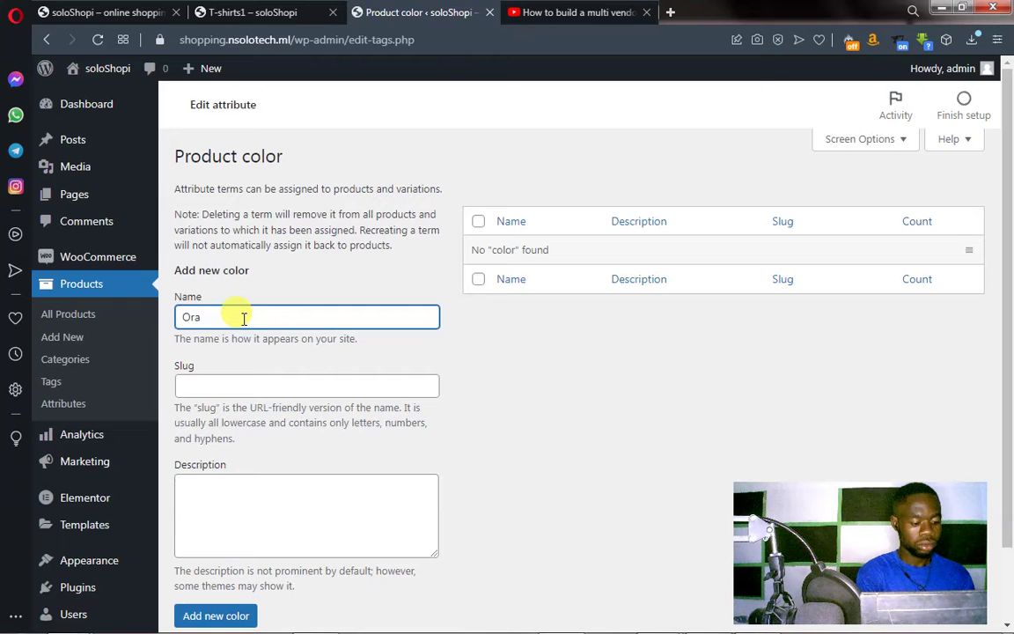
type("nge")
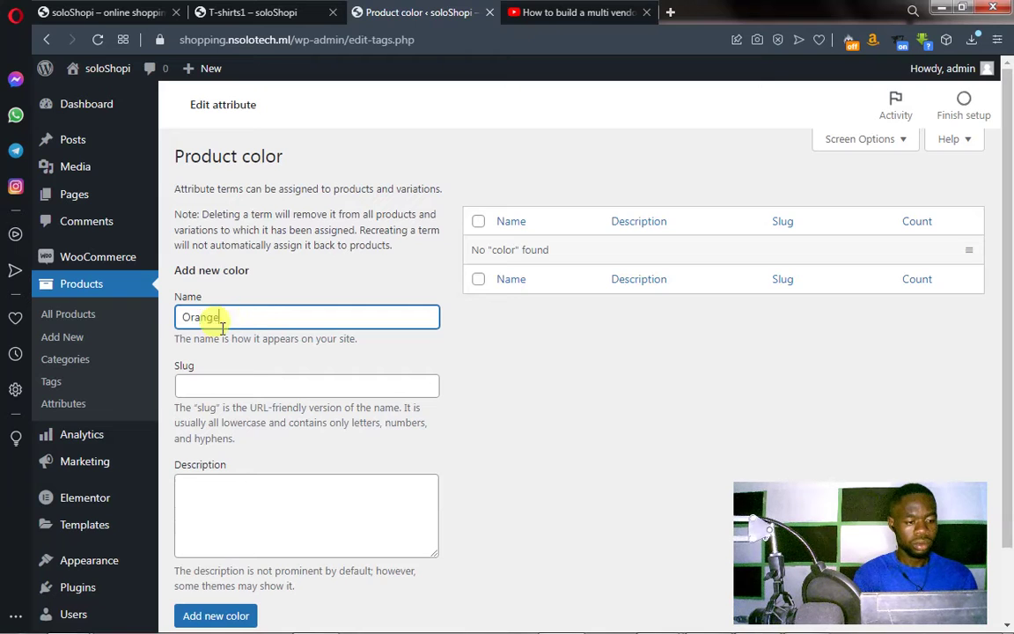
left_click(210, 616)
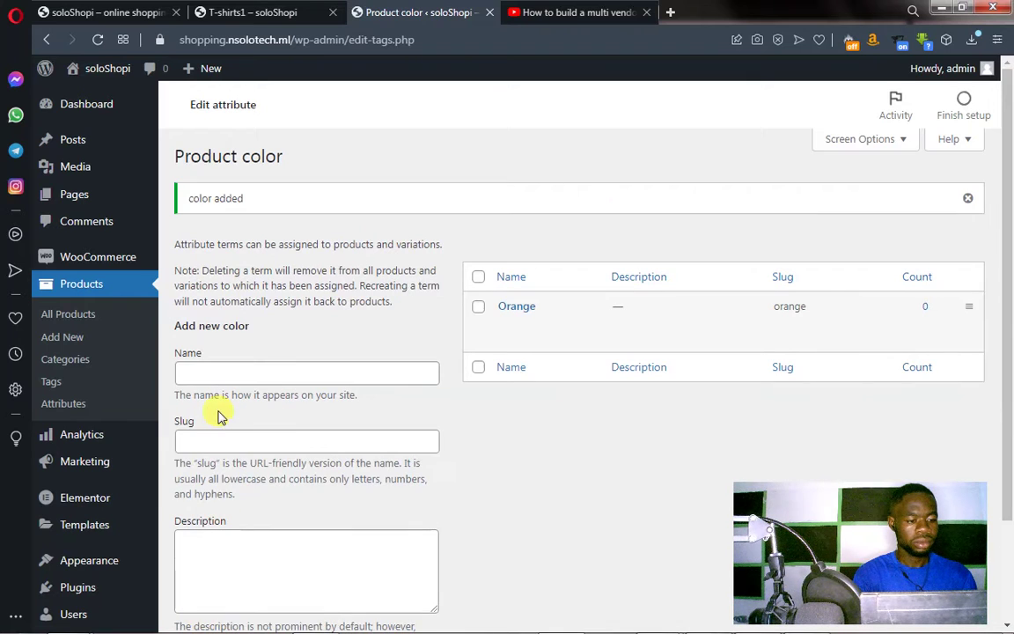
Add the color Blue as another term of the color attribute
left_click(209, 372)
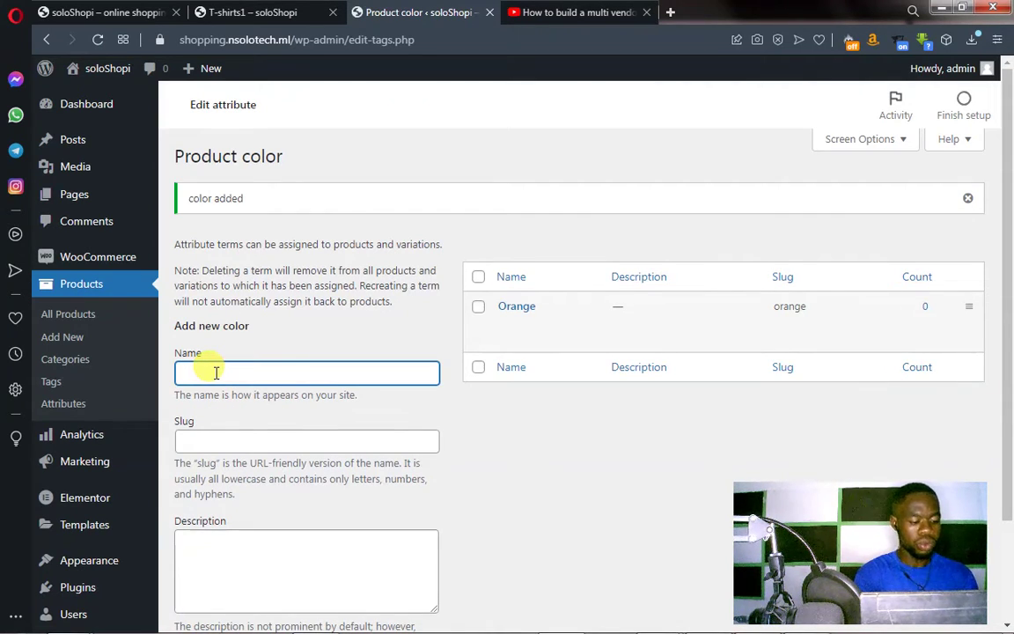
type("B")
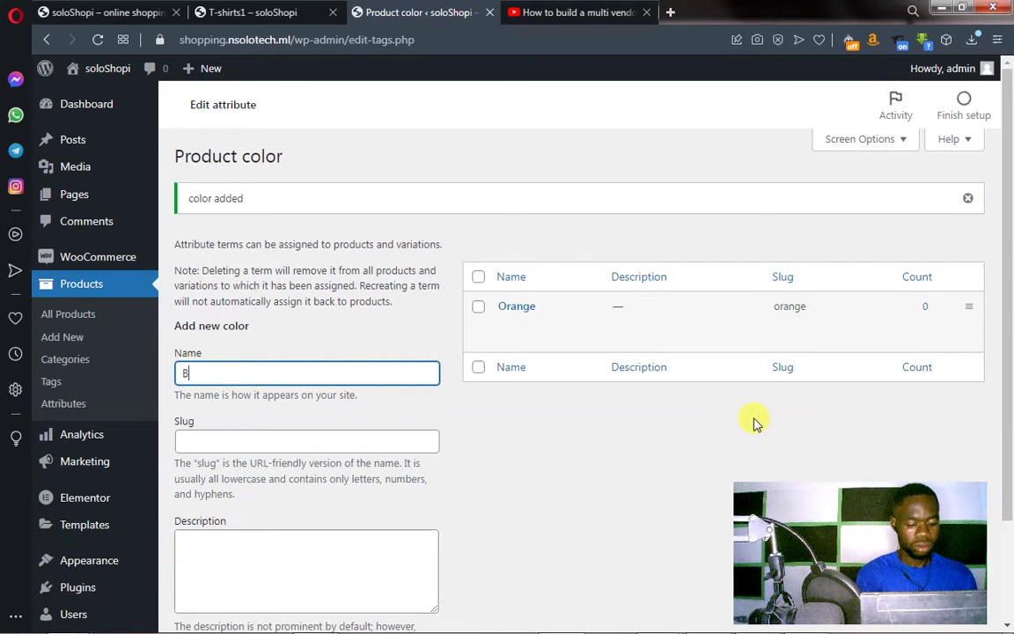
type("lue")
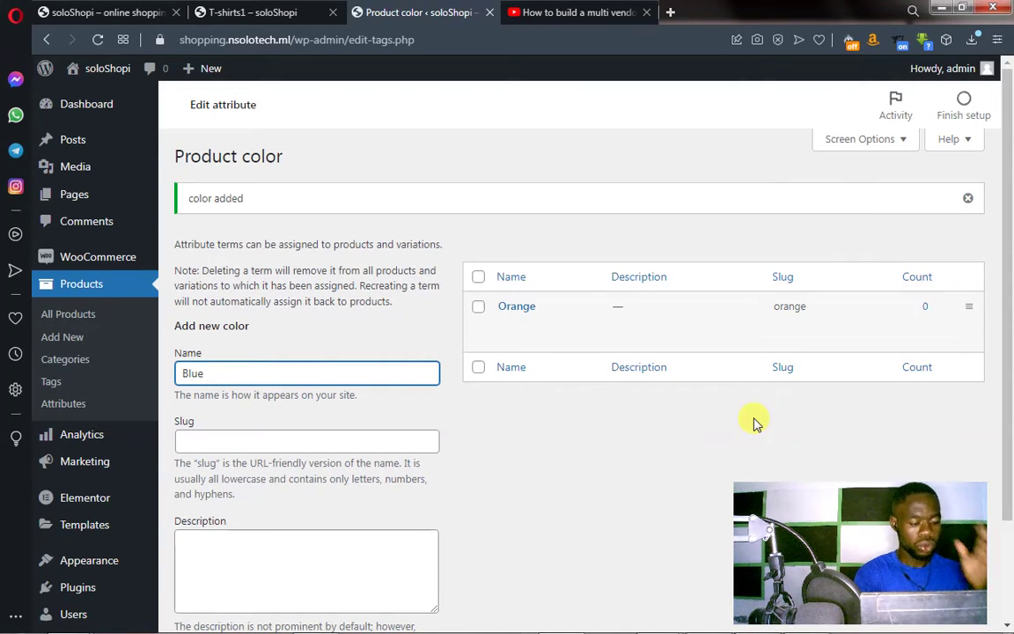
scroll(753, 424, "down", 3)
left_click(227, 551)
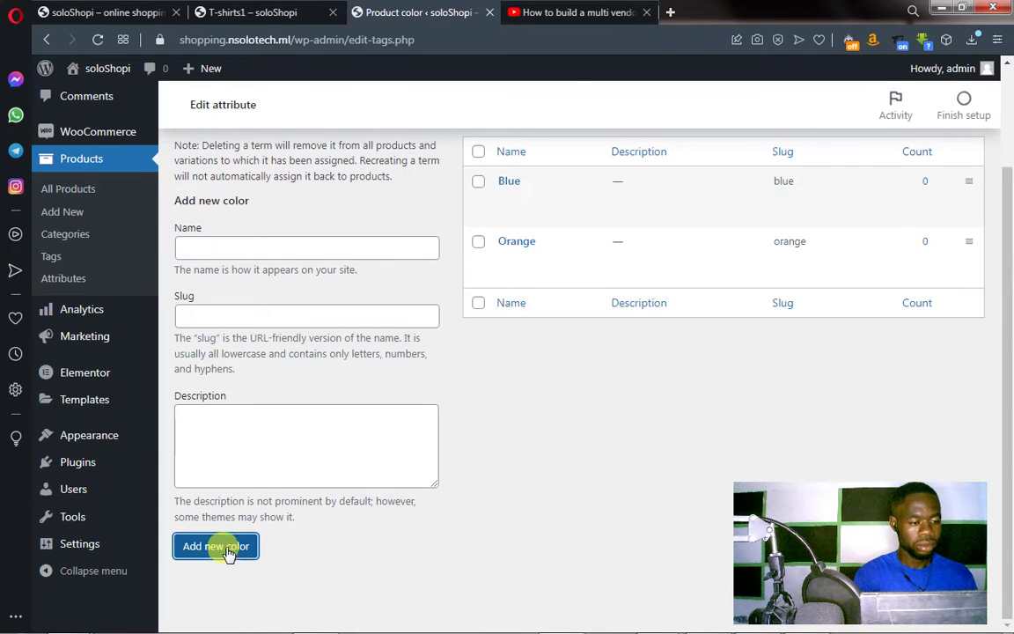
Add the color Green as a further term of the color attribute
left_click(231, 249)
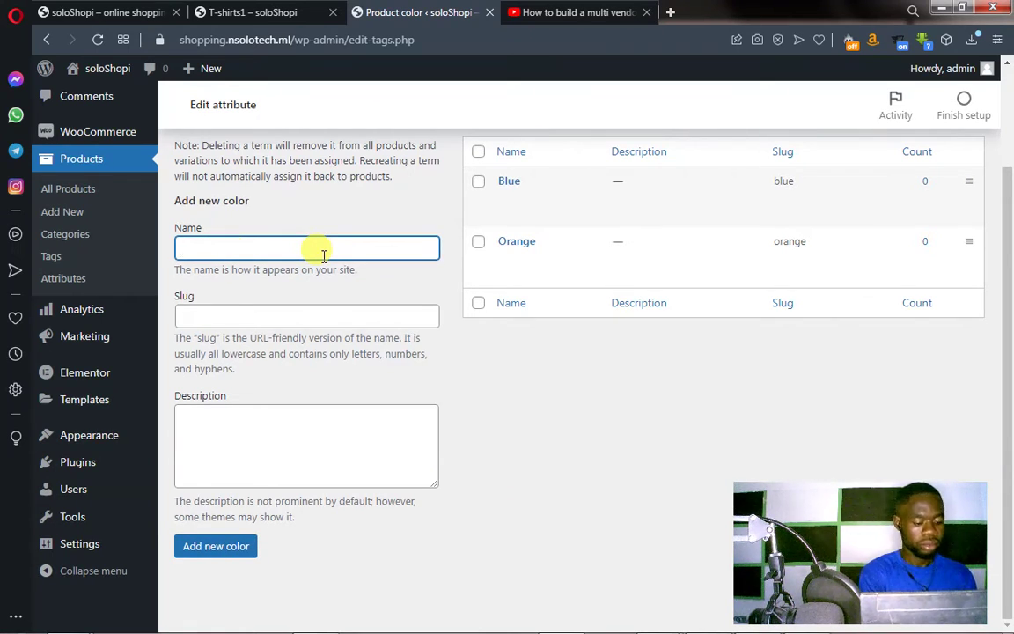
type("Gr")
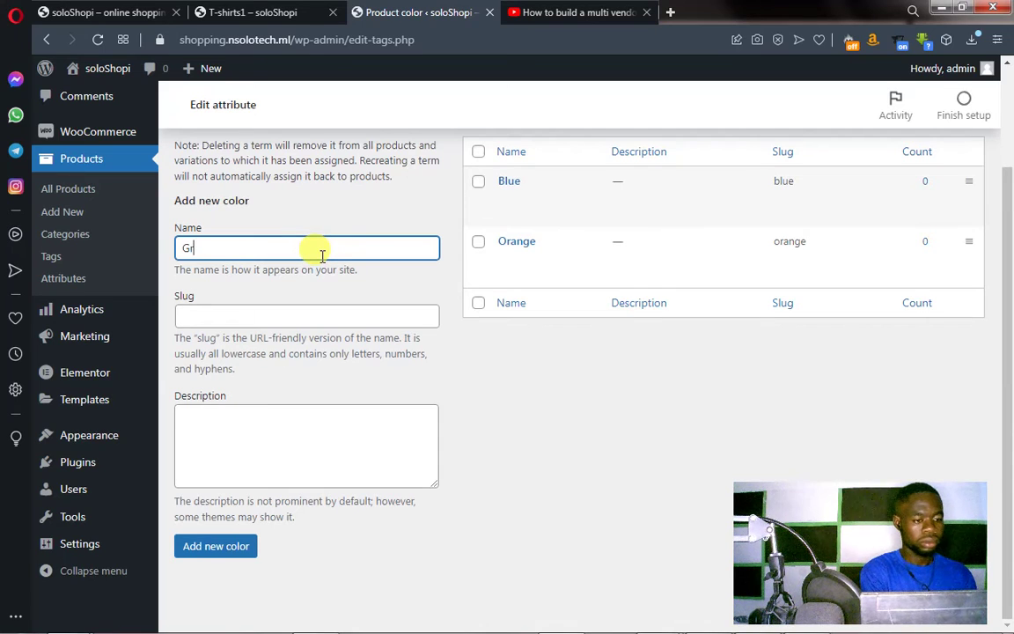
type("ee")
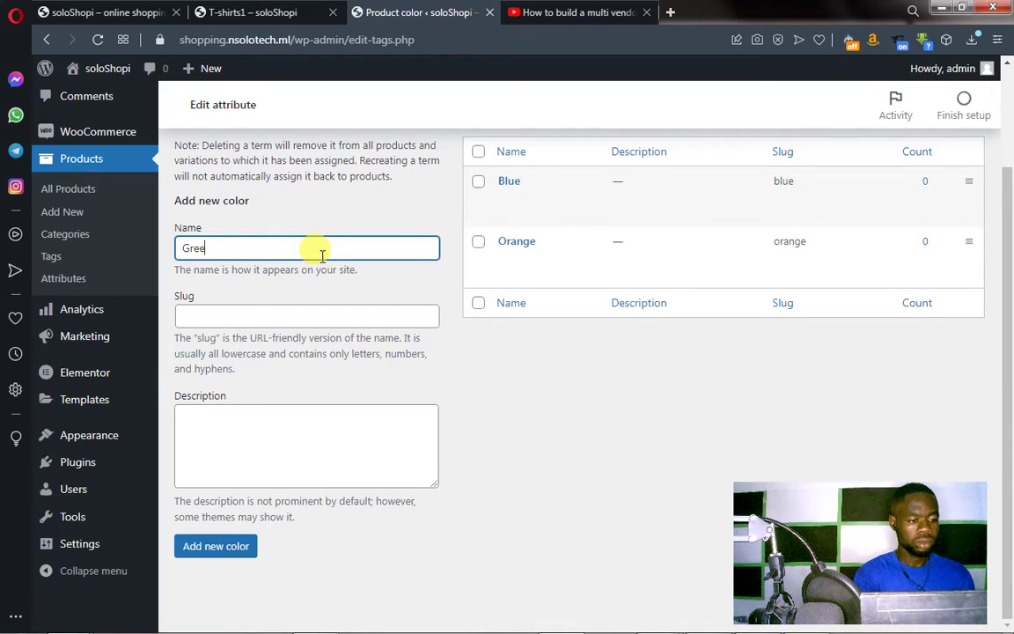
type("n")
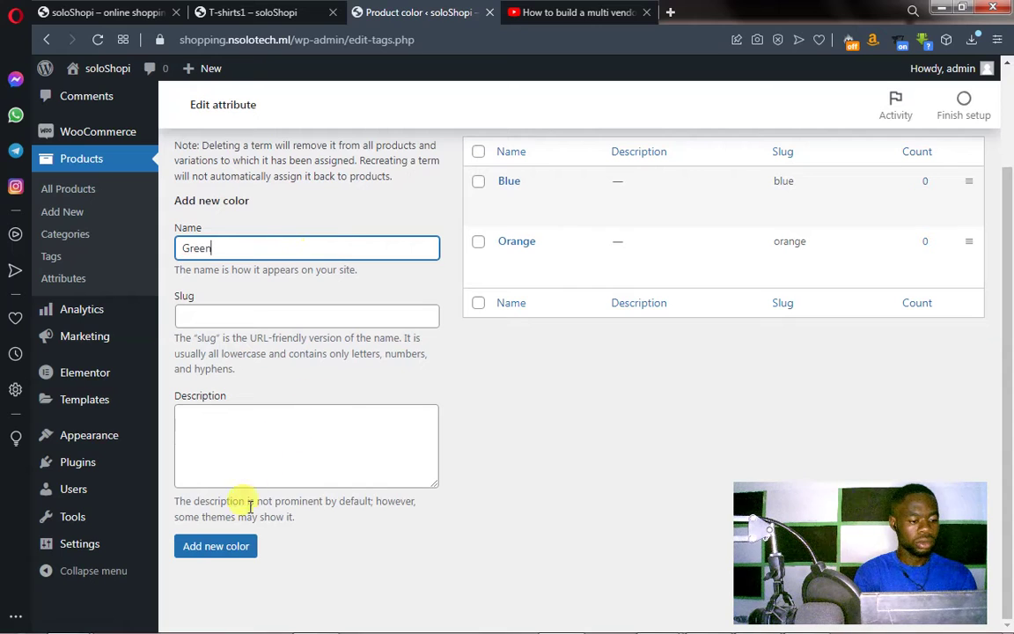
left_click(222, 555)
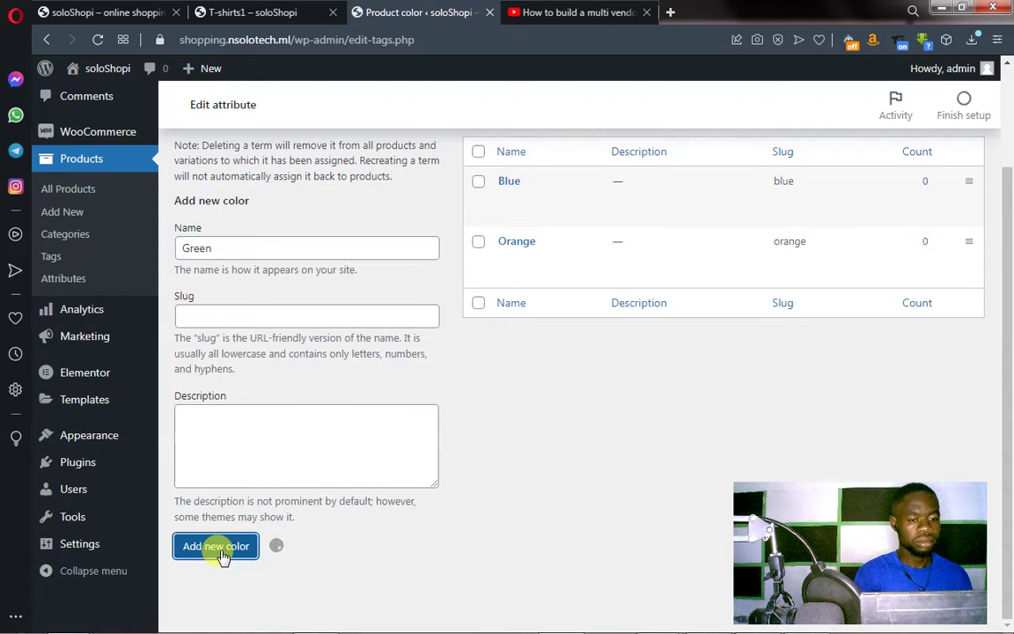
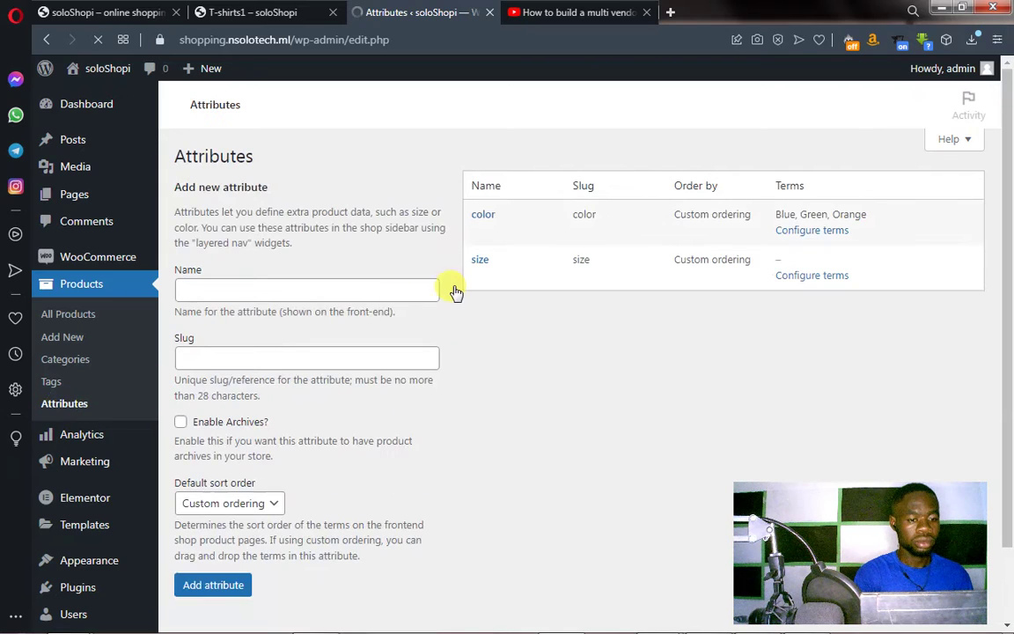
Open the size attribute's terms and add the size S, leaving slug and description empty
mouse_move(487, 265)
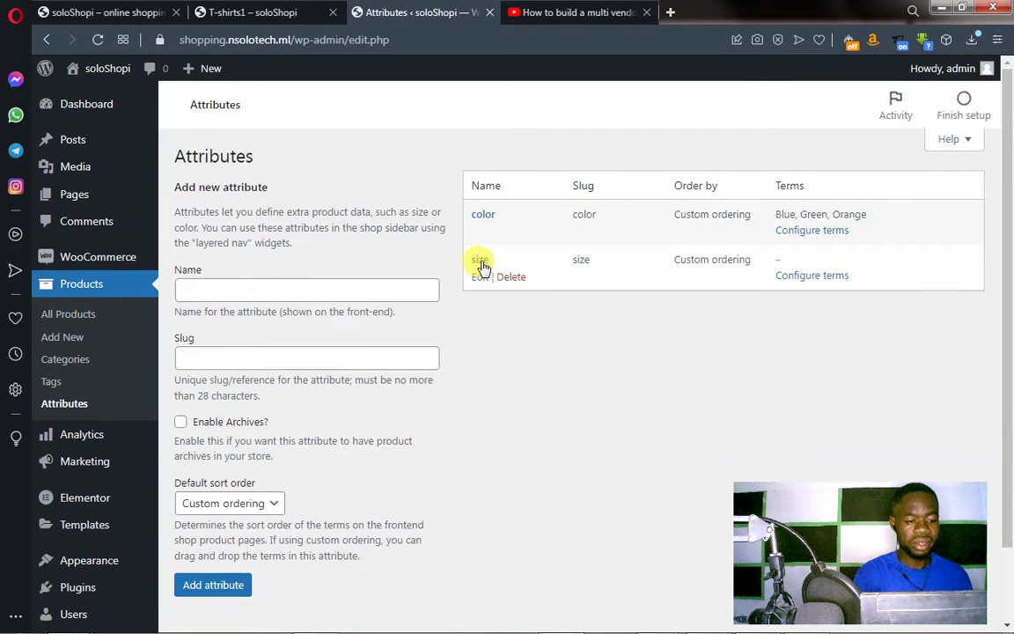
left_click(480, 262)
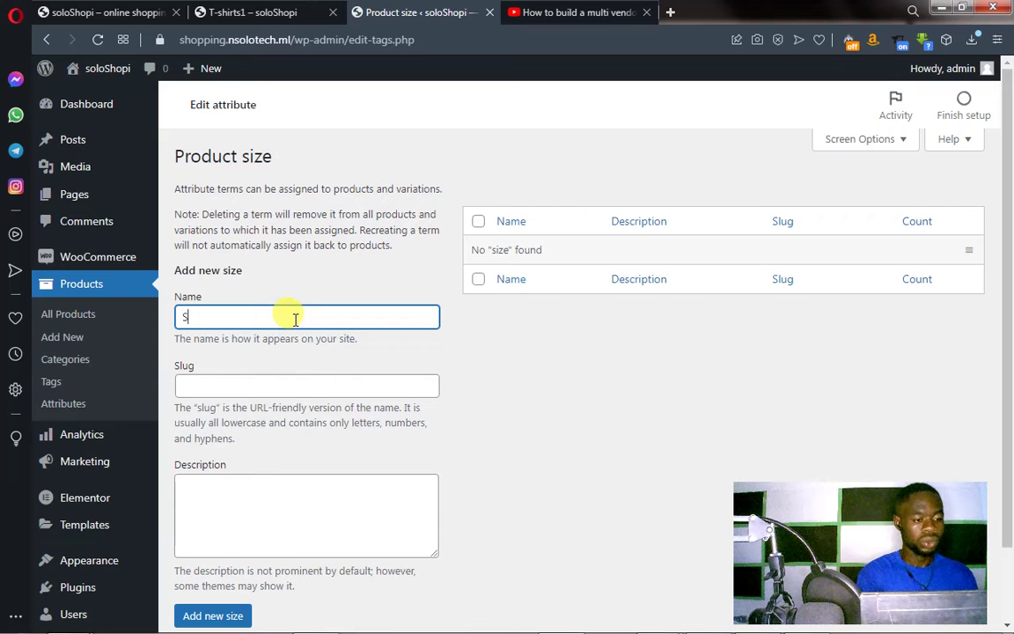
scroll(246, 440, "down", 1)
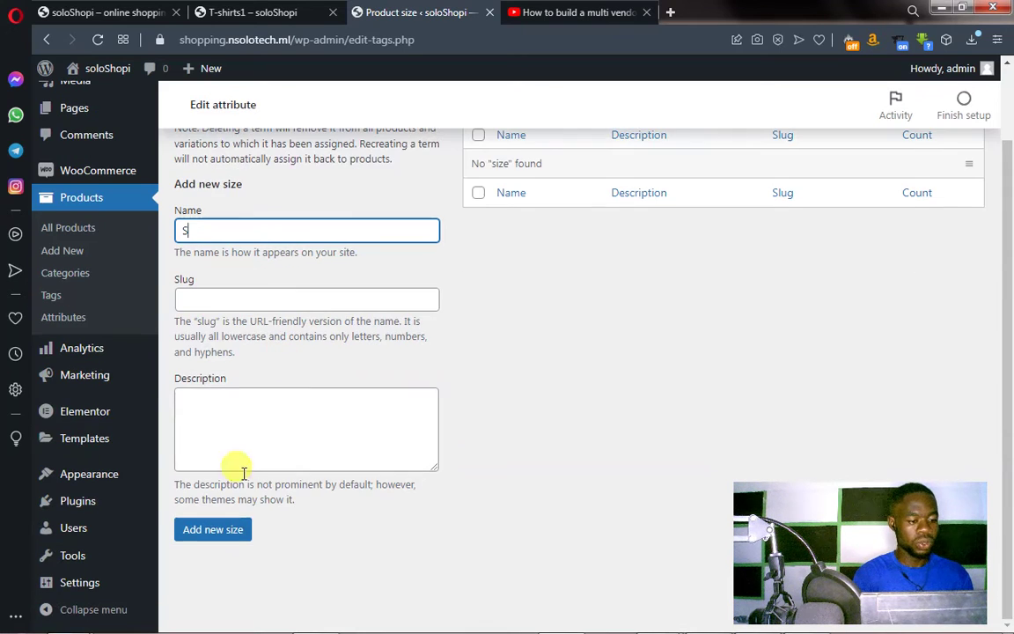
left_click(229, 534)
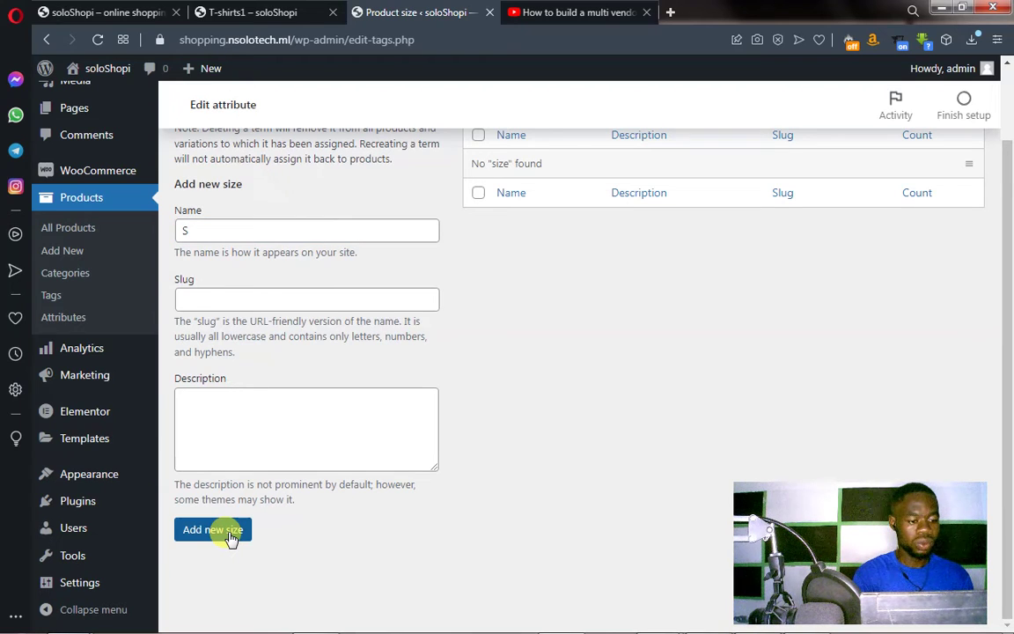
left_click(230, 535)
scroll(479, 425, "up", 1)
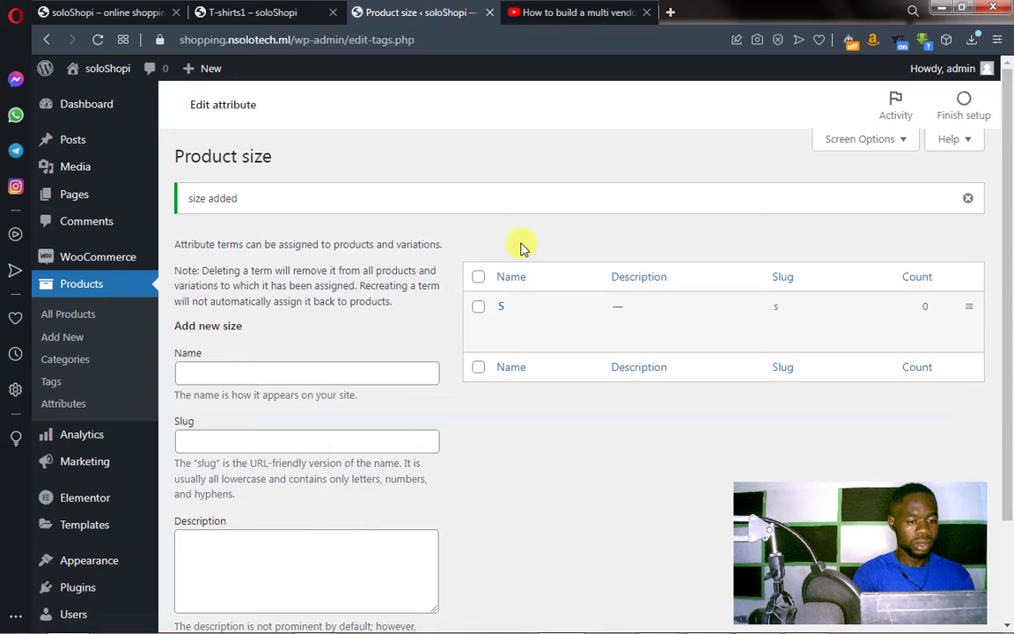
Add the sizes M and L as two further terms of the size attribute
scroll(480, 343, "down", 2)
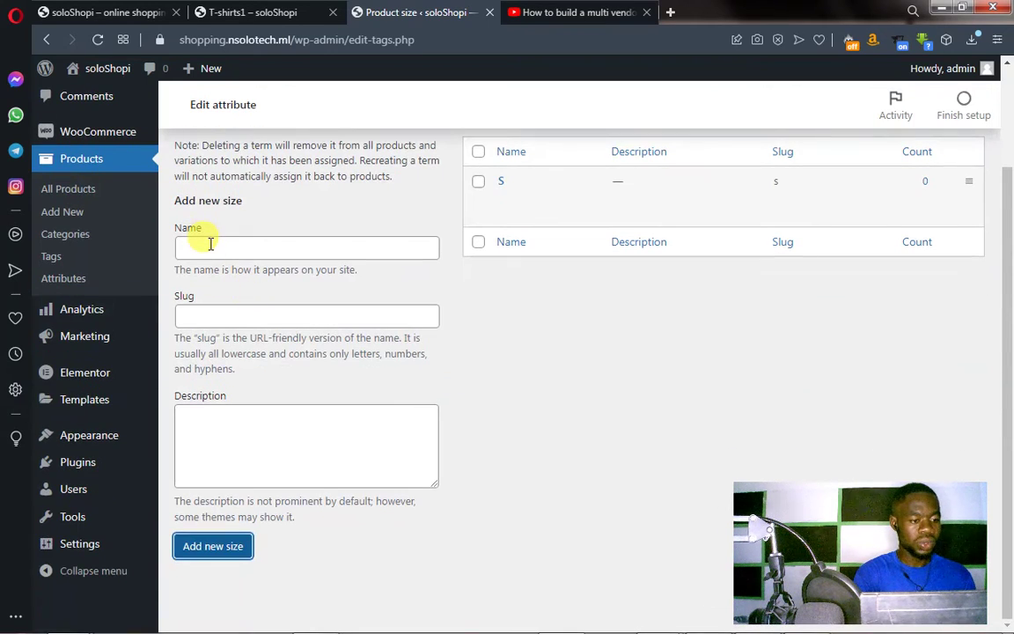
left_click(211, 244)
type("M")
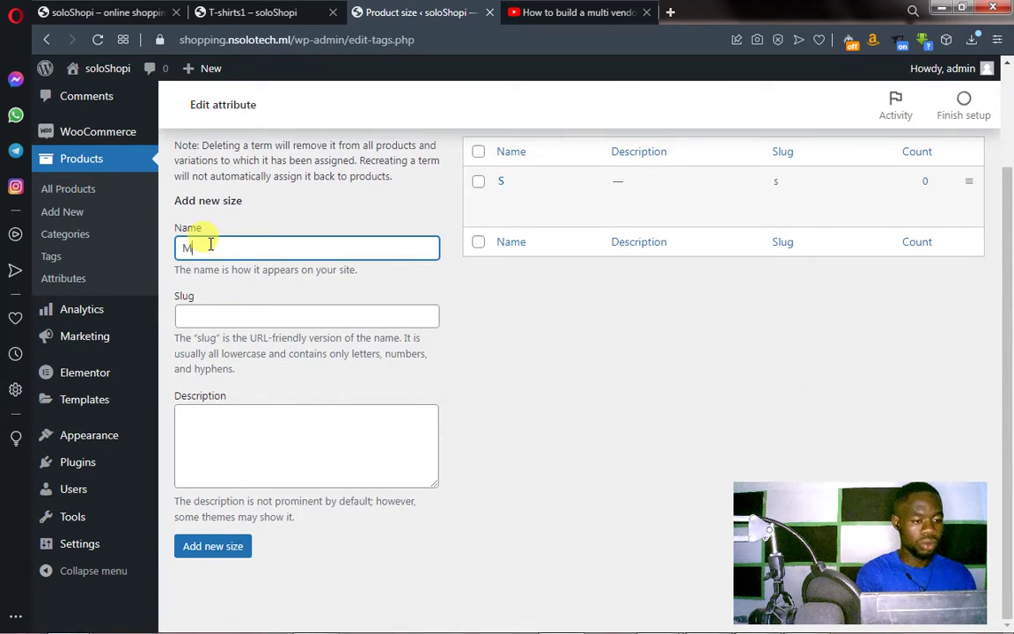
left_click(222, 550)
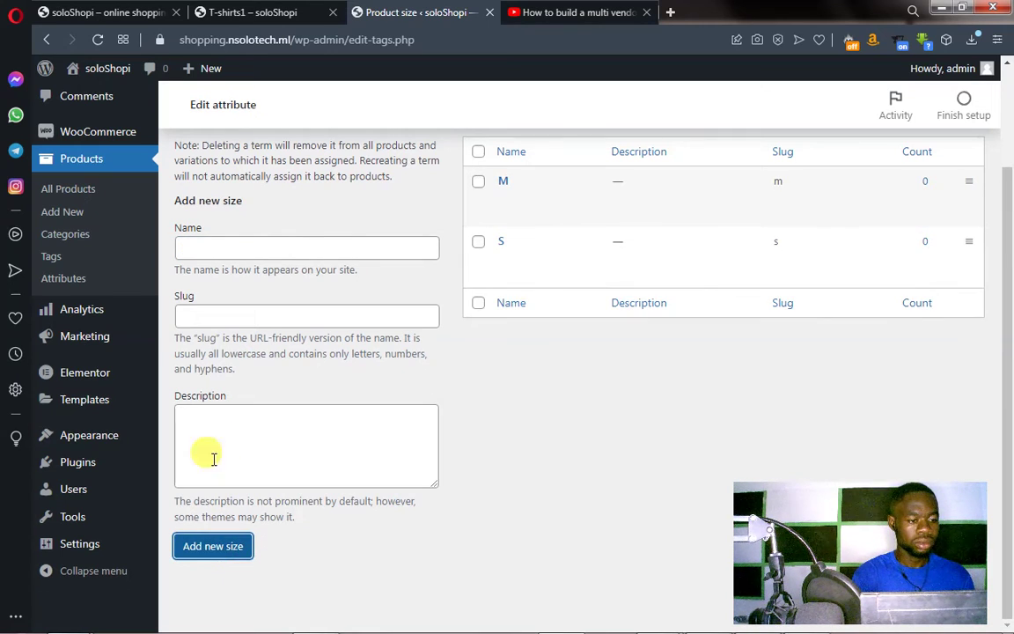
left_click(198, 246)
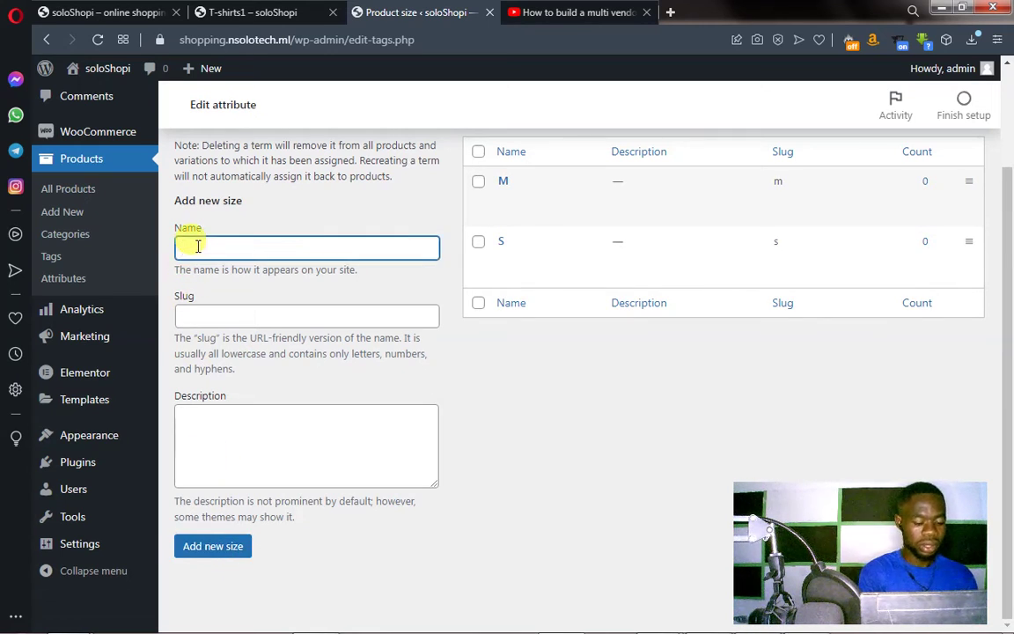
left_click(202, 549)
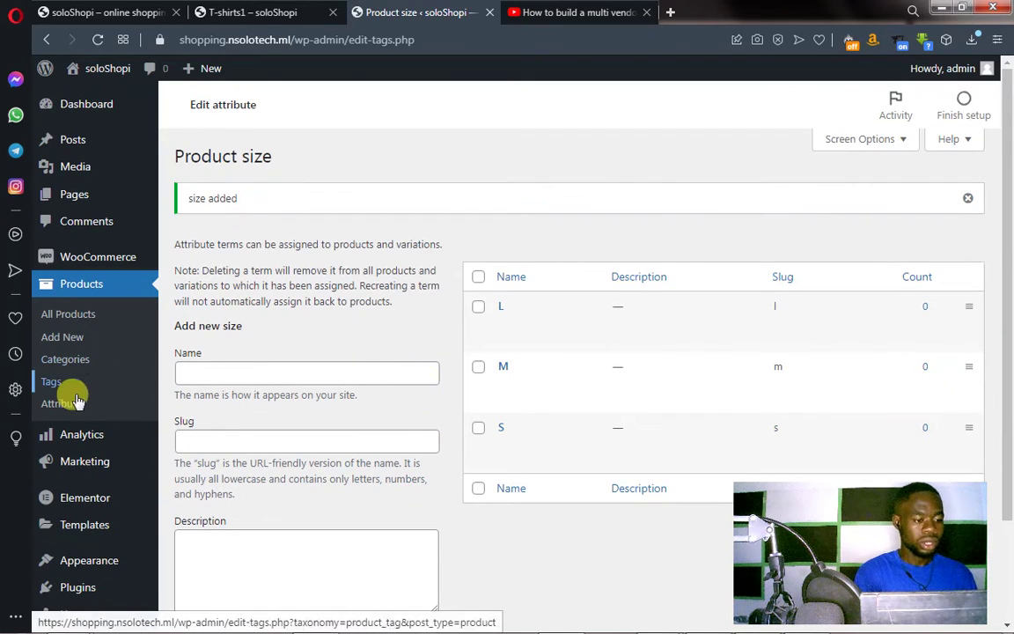
Return to the product attributes overview and check the terms configured for color and size
left_click(66, 409)
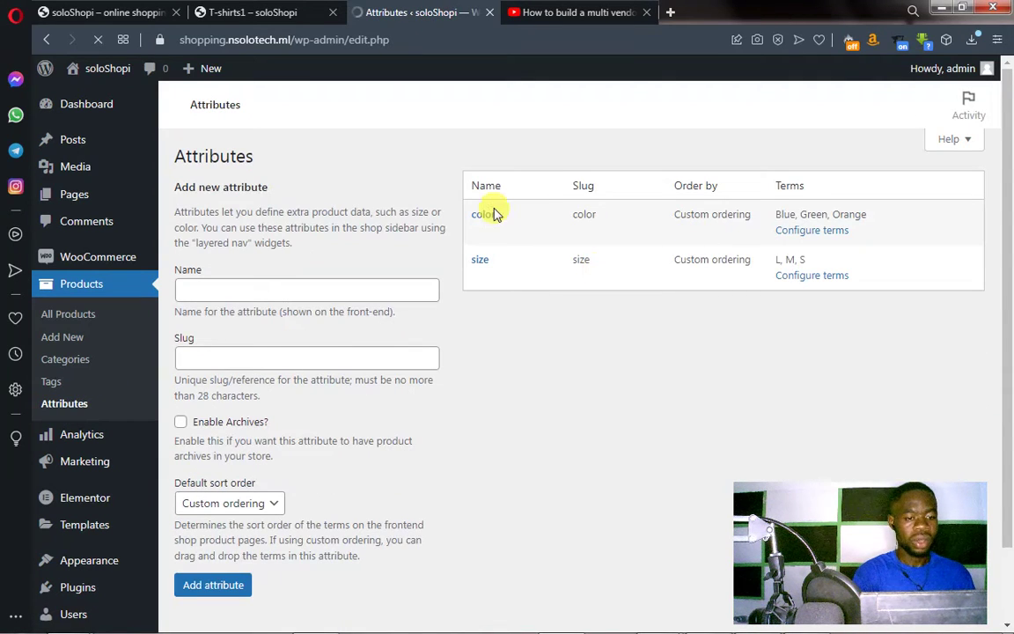
mouse_move(488, 214)
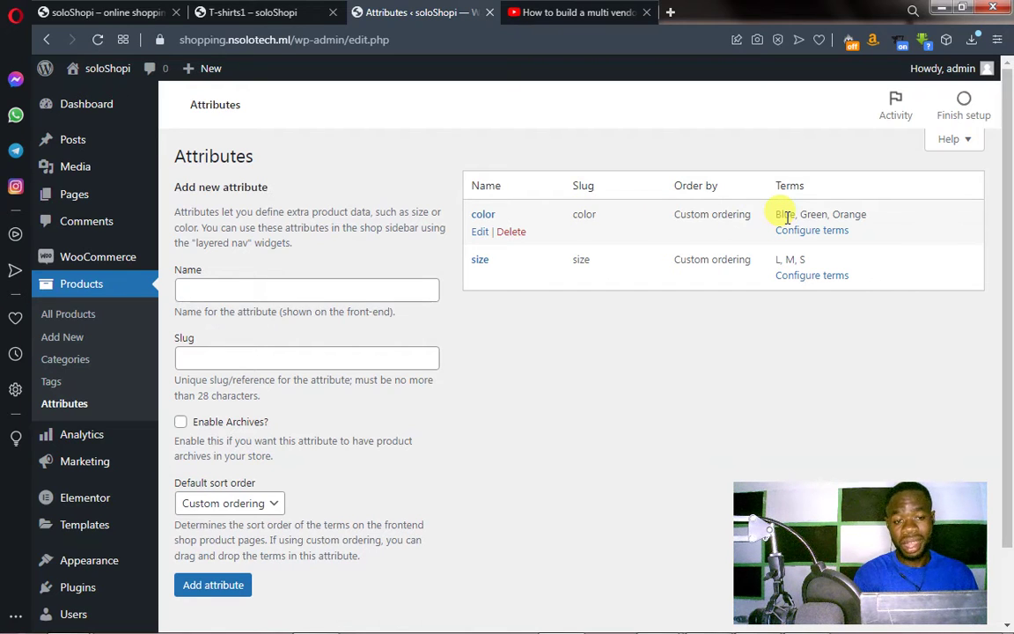
mouse_move(505, 242)
mouse_move(545, 226)
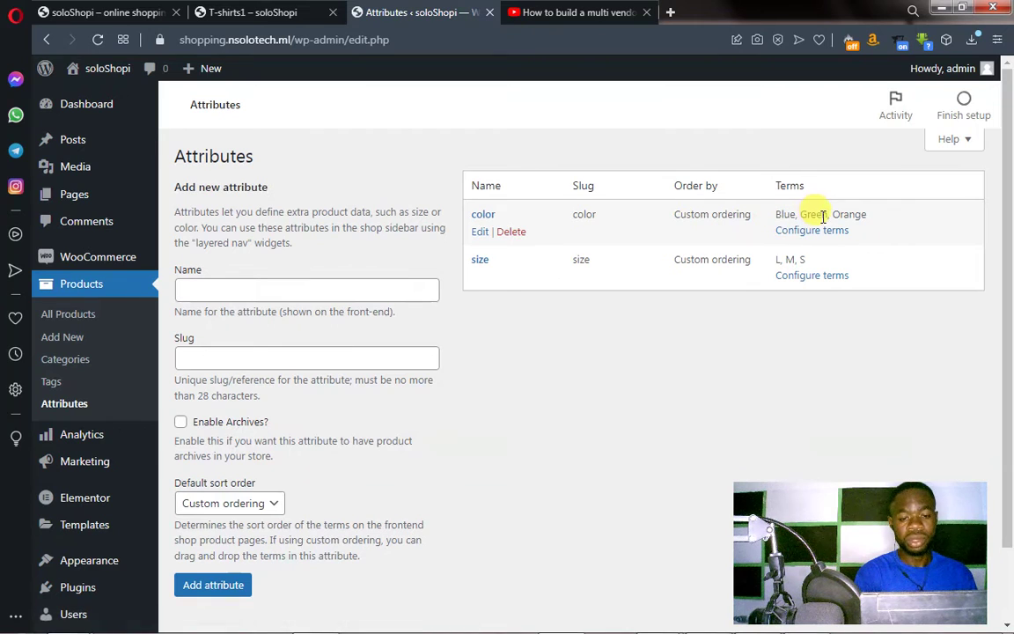
mouse_move(493, 267)
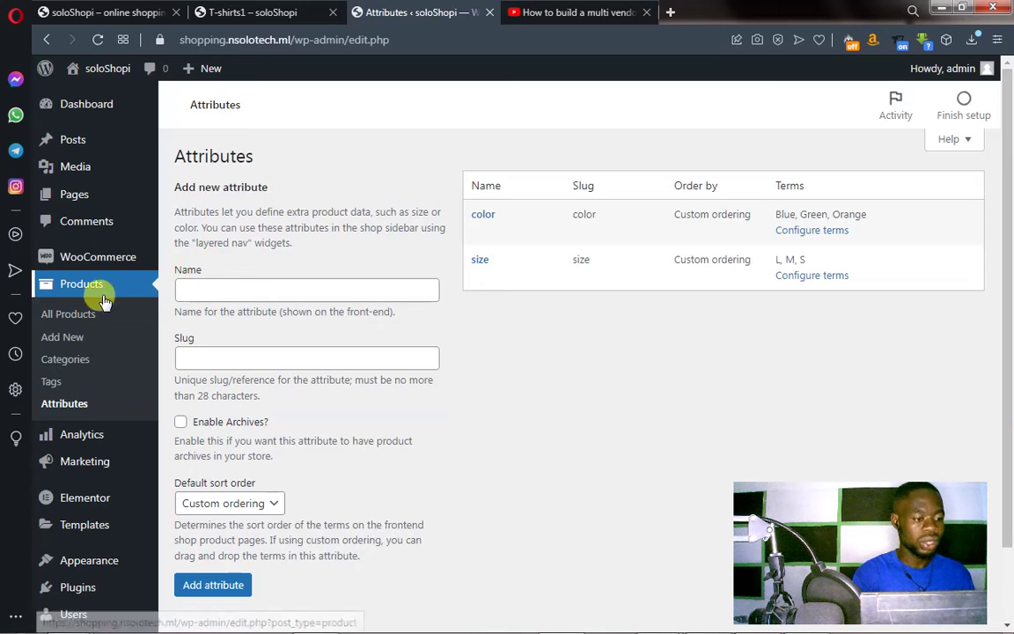
Open the product T-shirts2 for editing and set its product type to Variable product
left_click(81, 316)
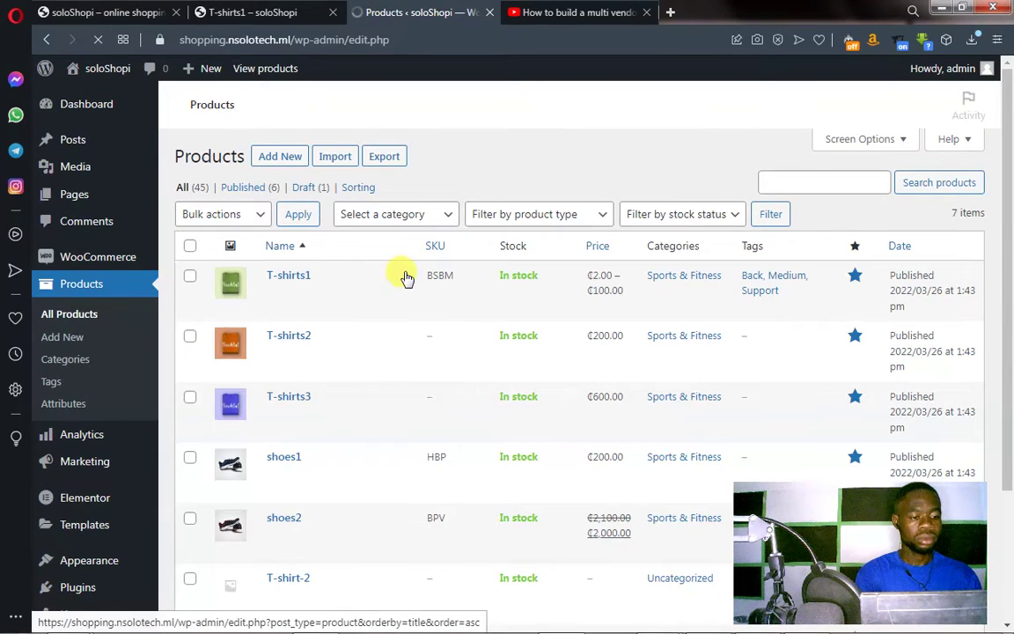
mouse_move(284, 344)
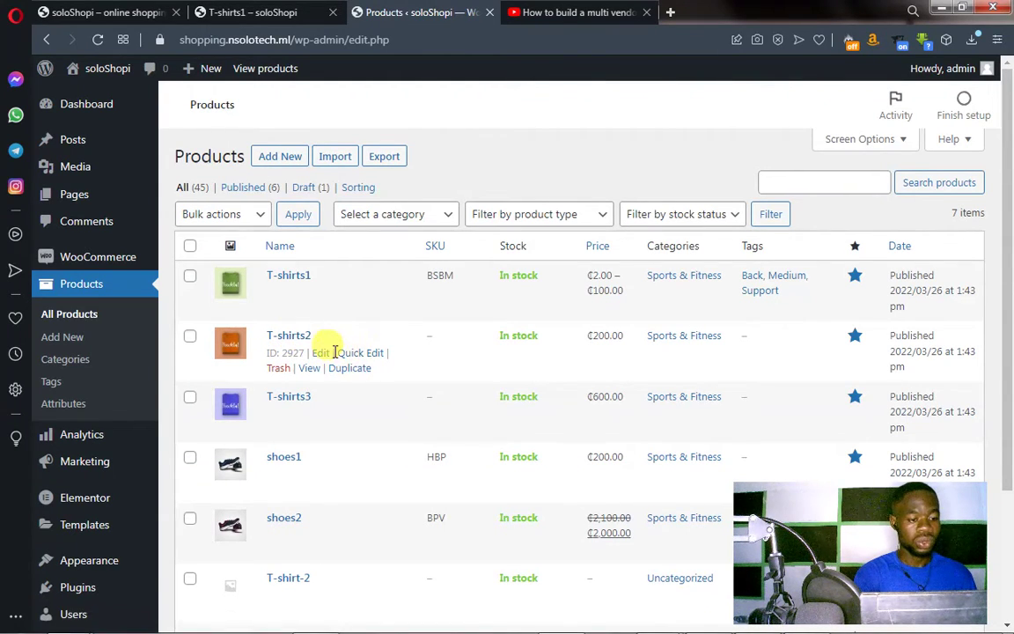
left_click(321, 354)
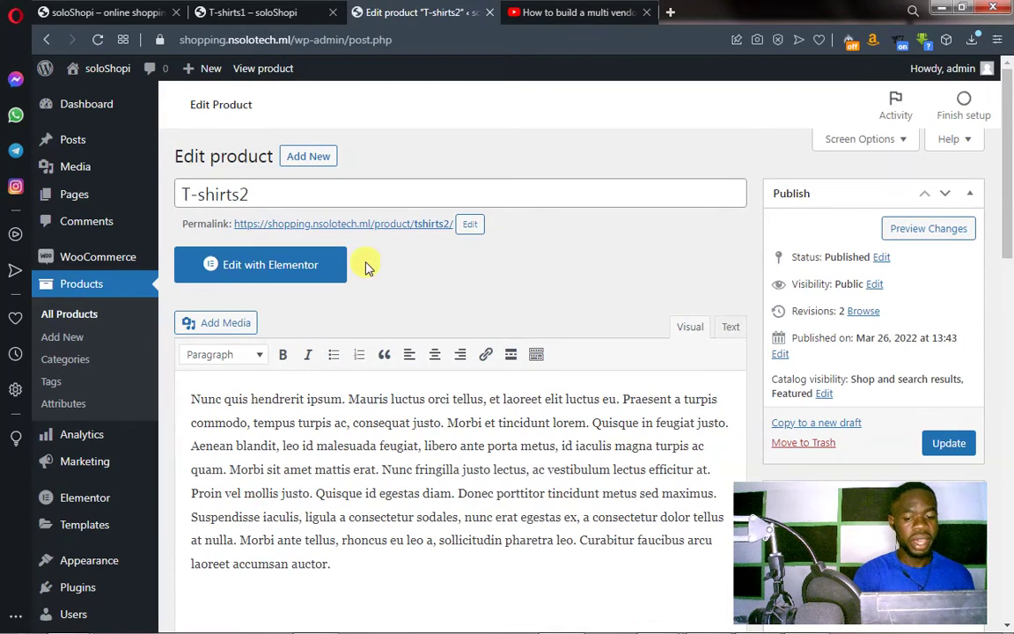
scroll(368, 268, "down", 5)
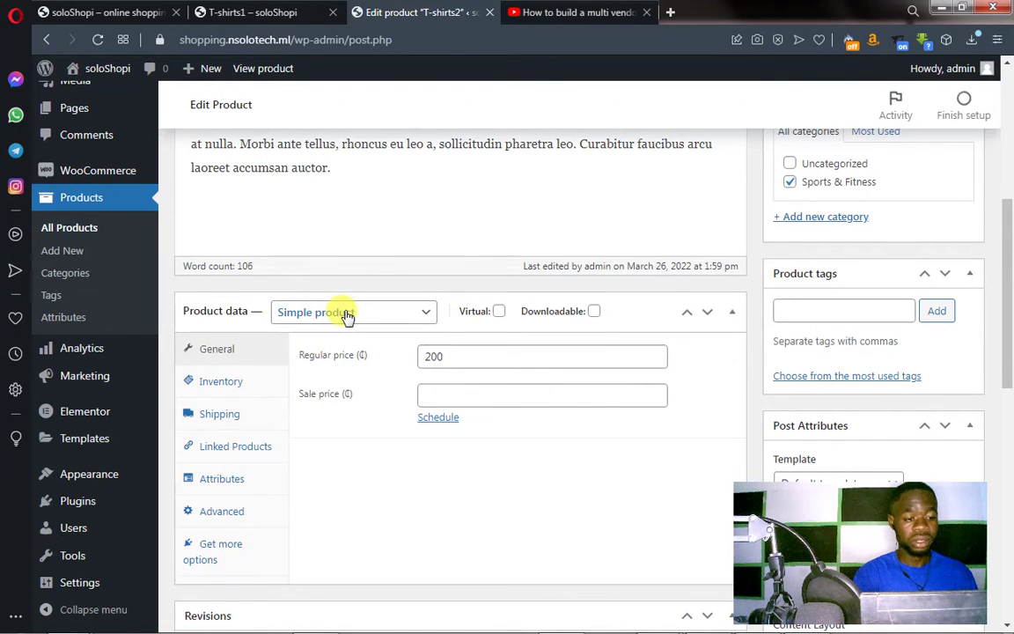
left_click(348, 314)
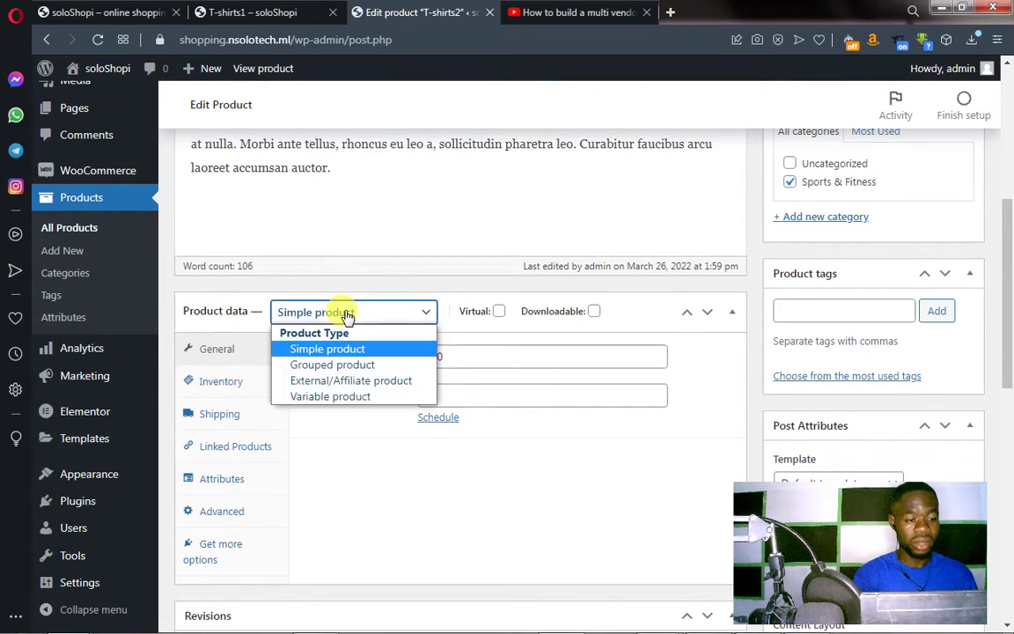
left_click(333, 397)
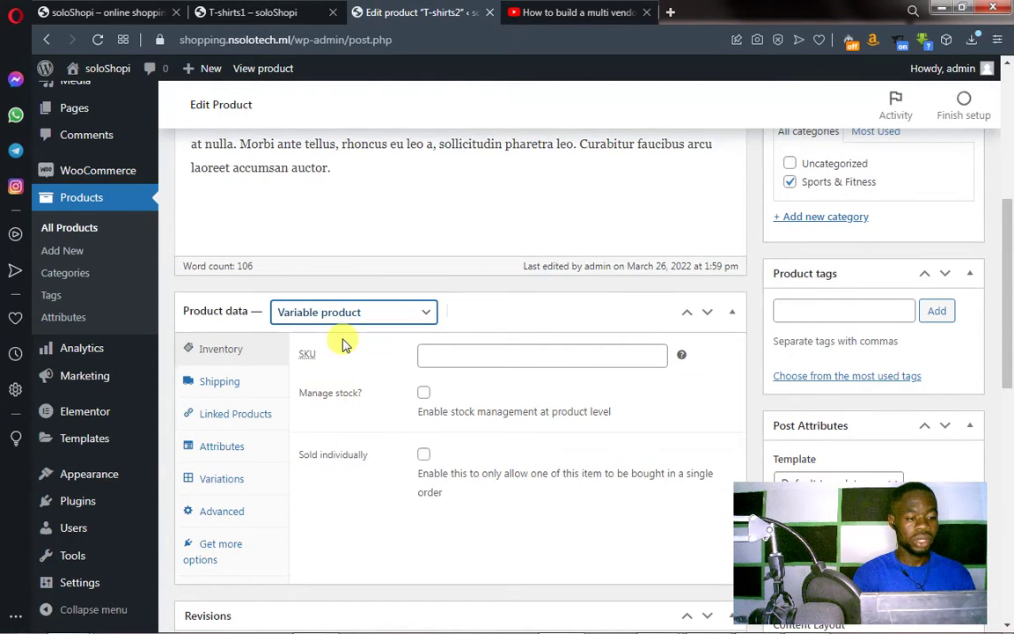
Add the color and size attributes to the product data of T-shirts2
scroll(343, 345, "down", 2)
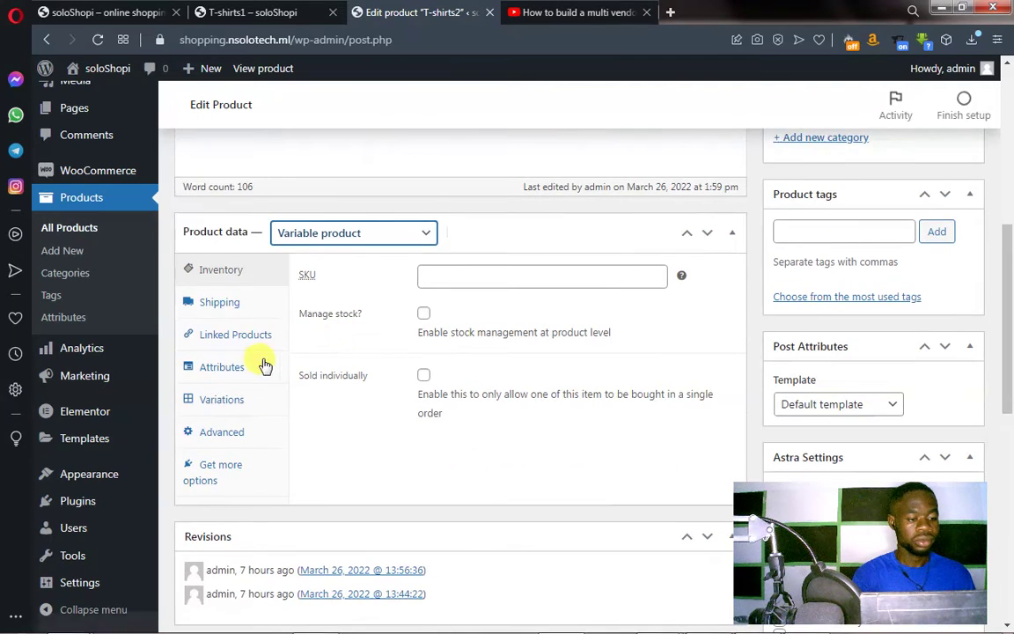
left_click(220, 371)
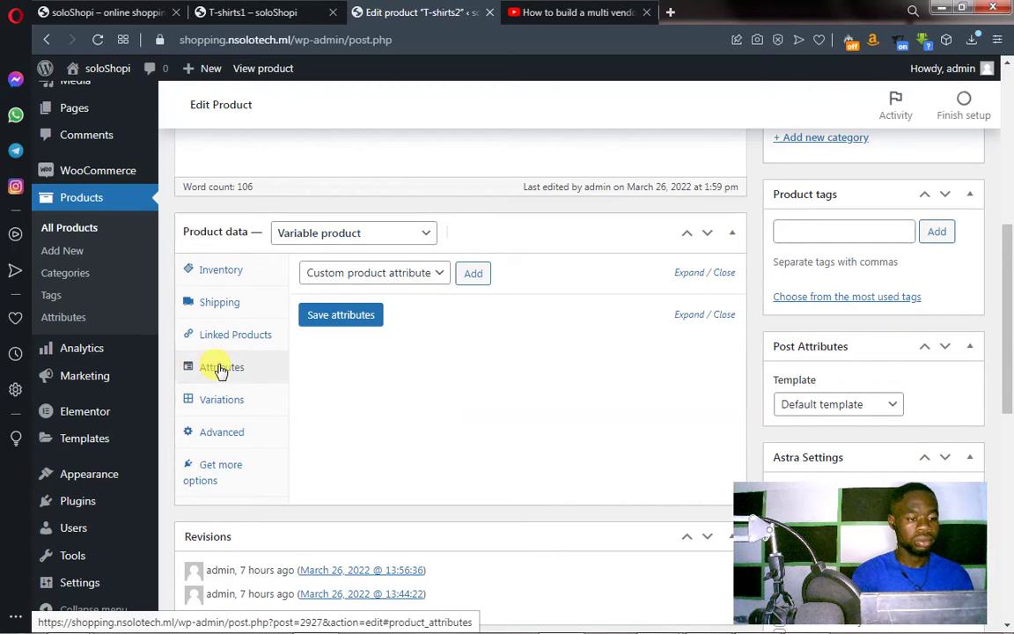
left_click(405, 275)
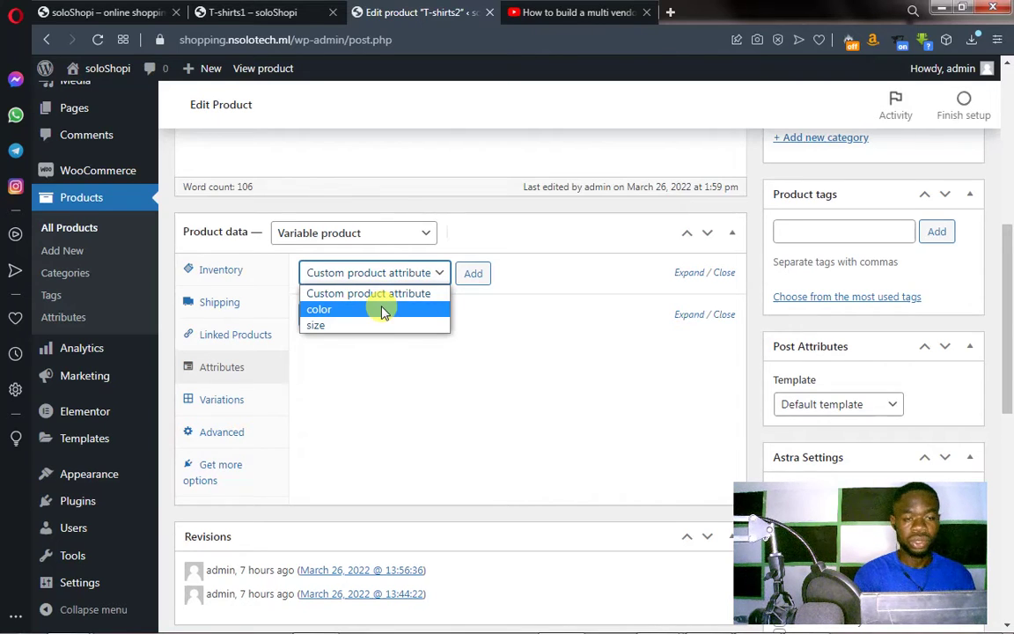
left_click(382, 311)
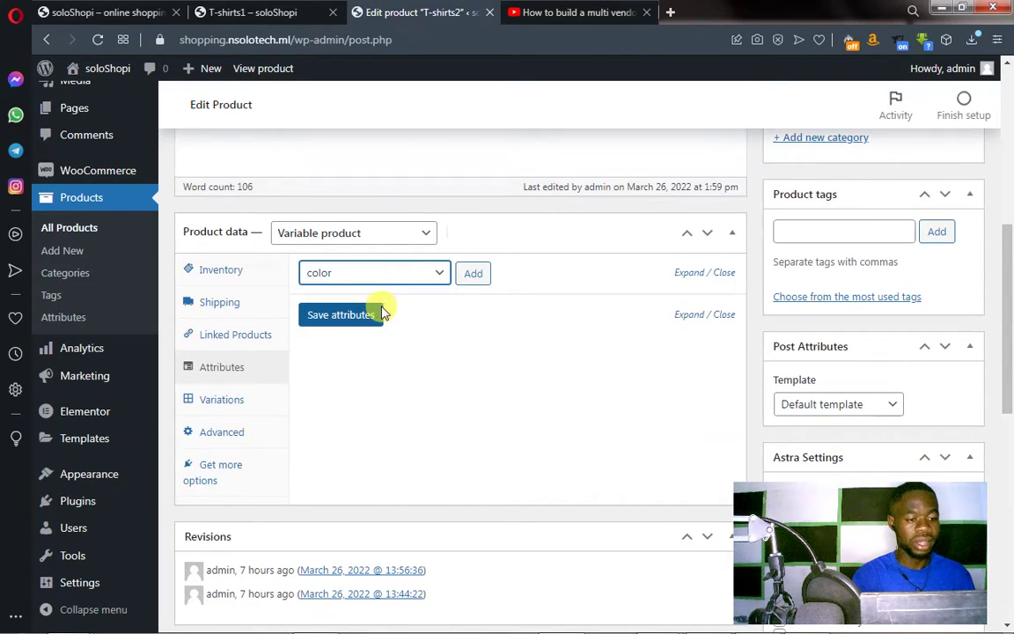
left_click(473, 276)
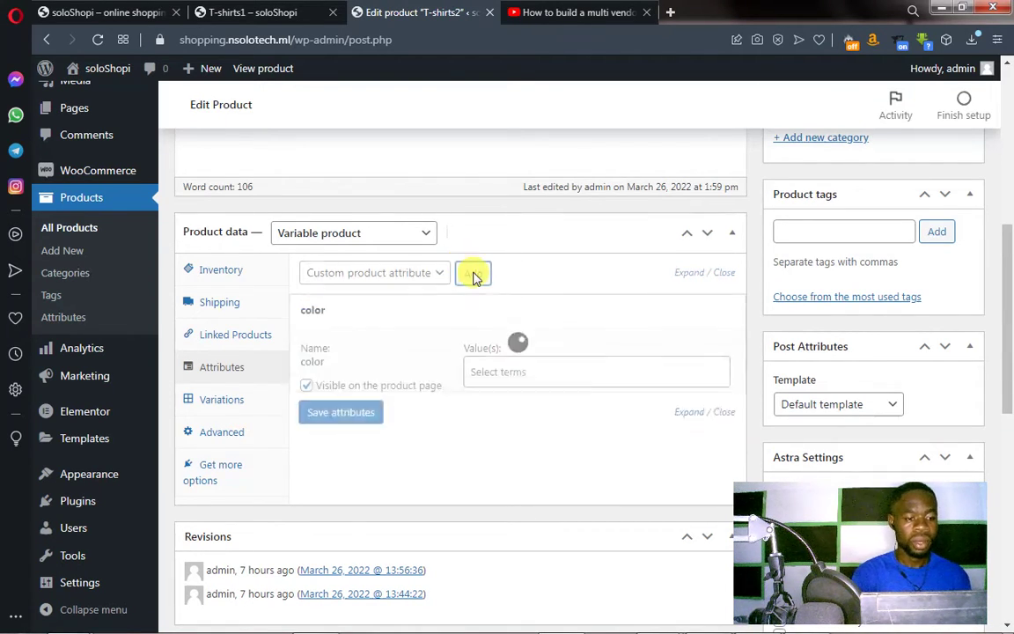
left_click(401, 279)
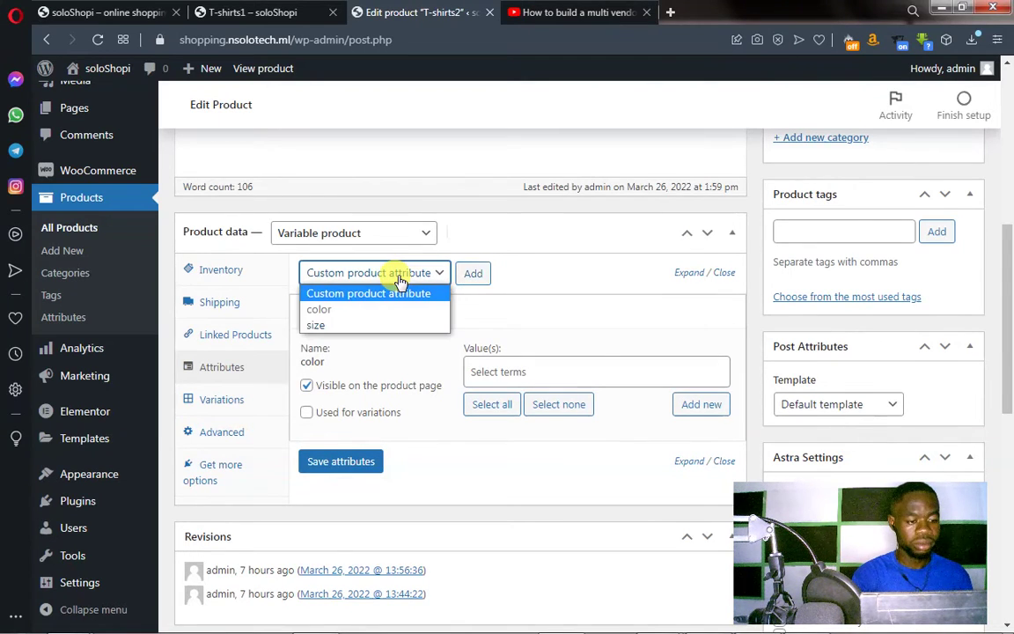
left_click(342, 327)
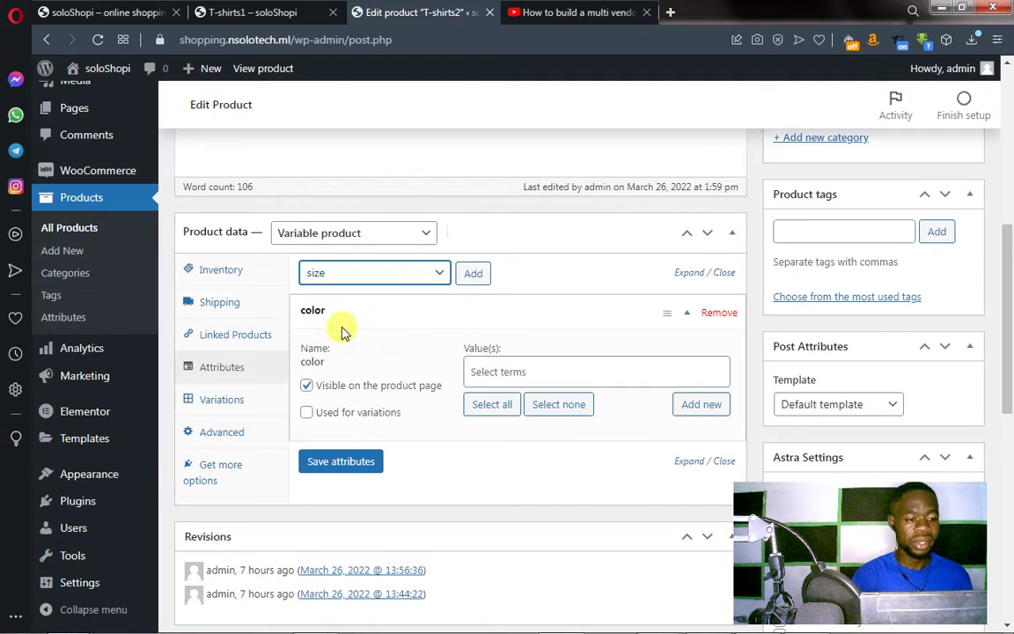
left_click(474, 277)
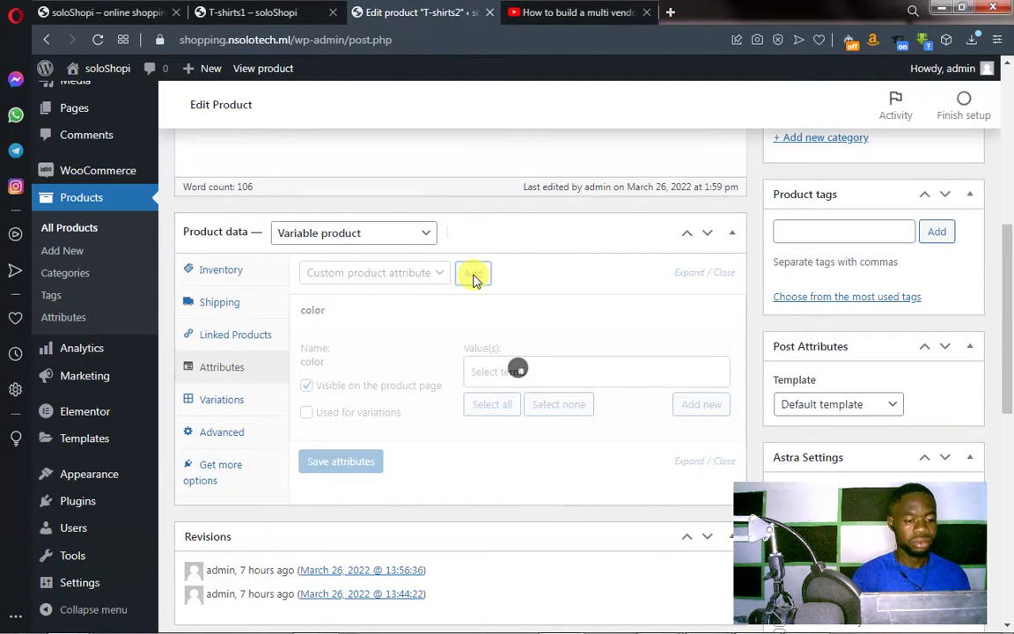
Assign all available terms to the product's color and size attributes and enable both to be used for variations
scroll(403, 322, "down", 2)
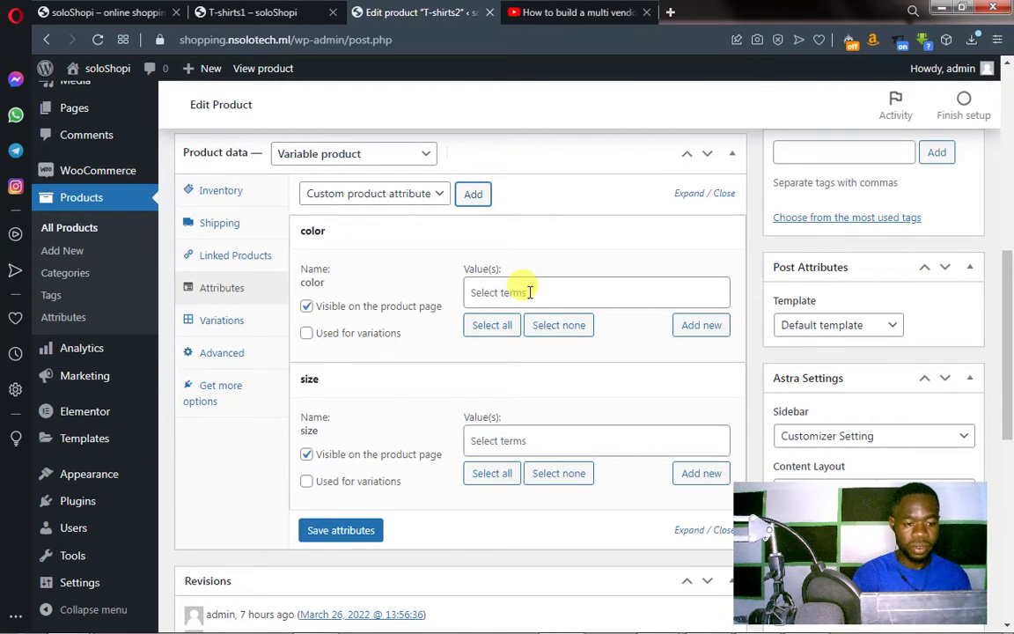
left_click(499, 338)
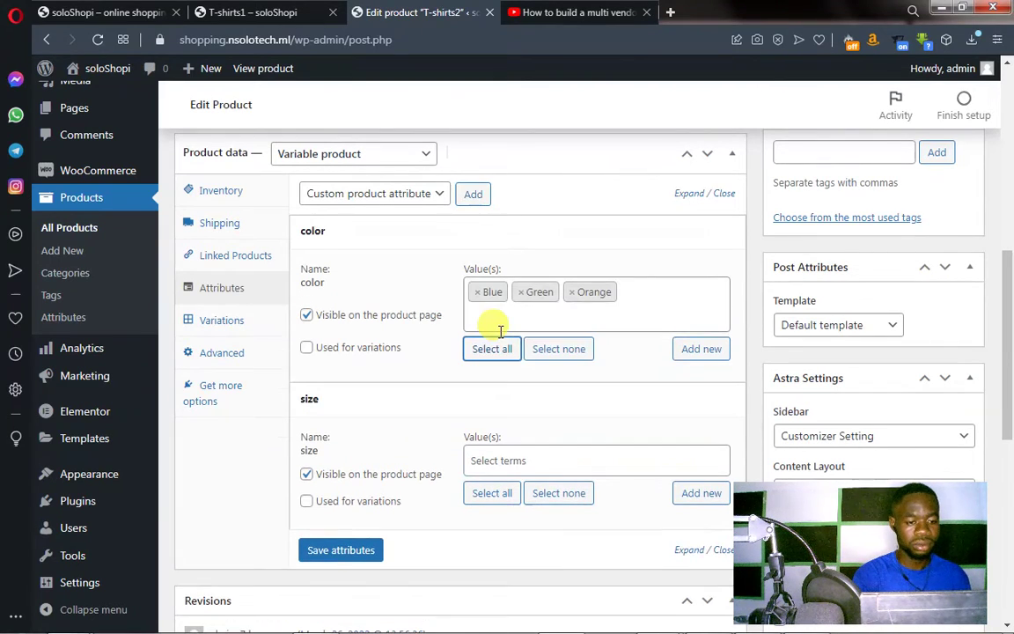
scroll(498, 339, "down", 1)
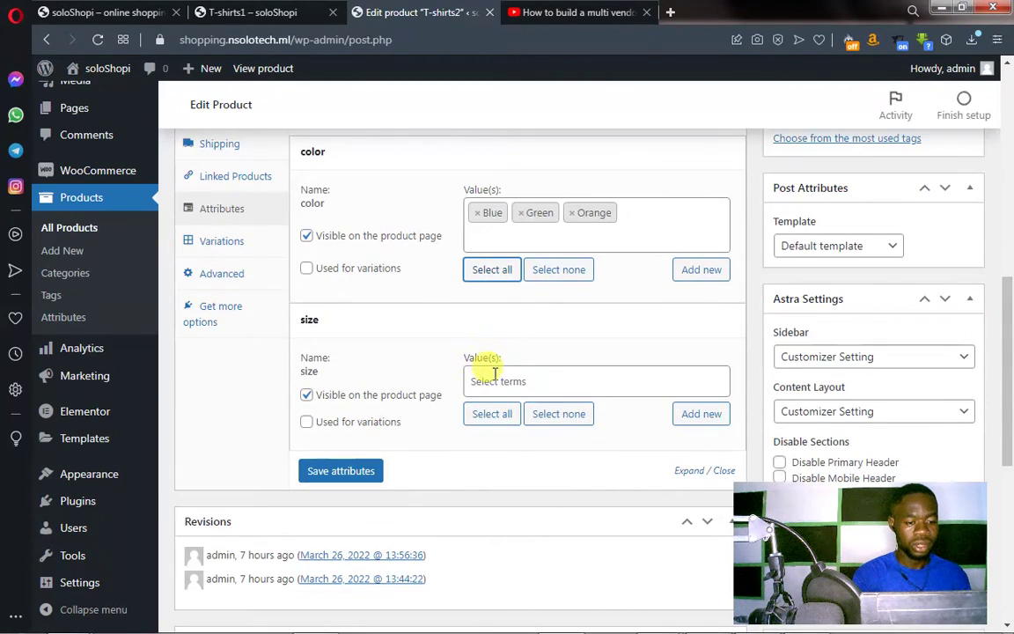
left_click(493, 420)
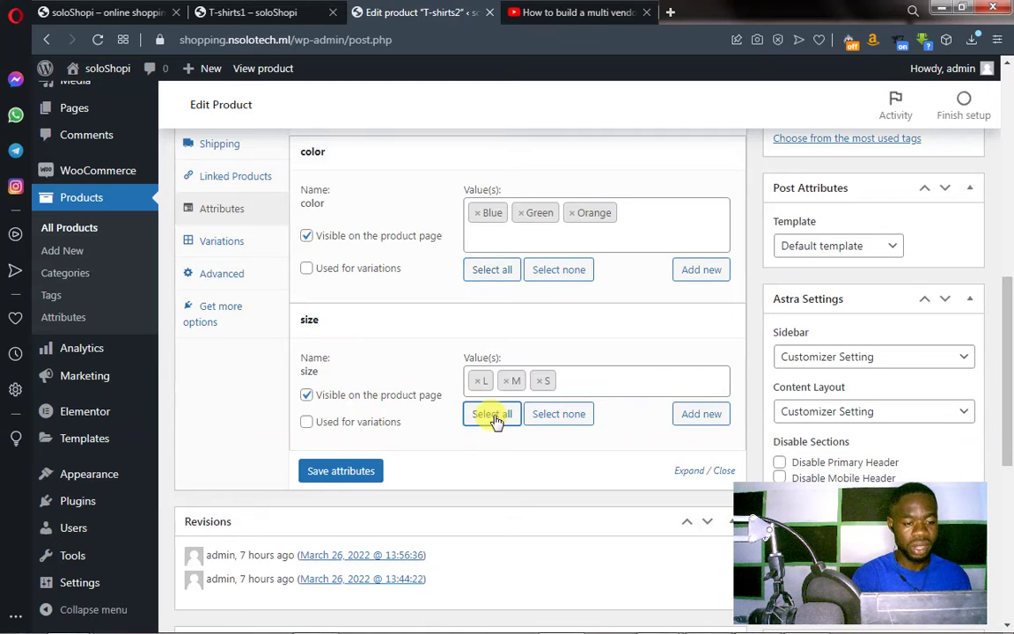
left_click(307, 270)
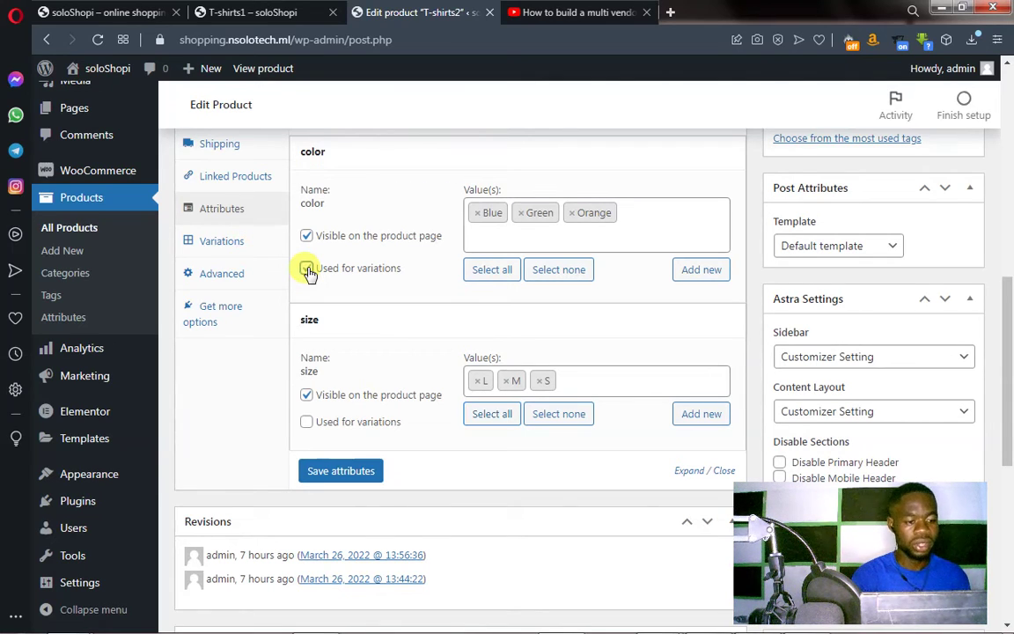
left_click(307, 423)
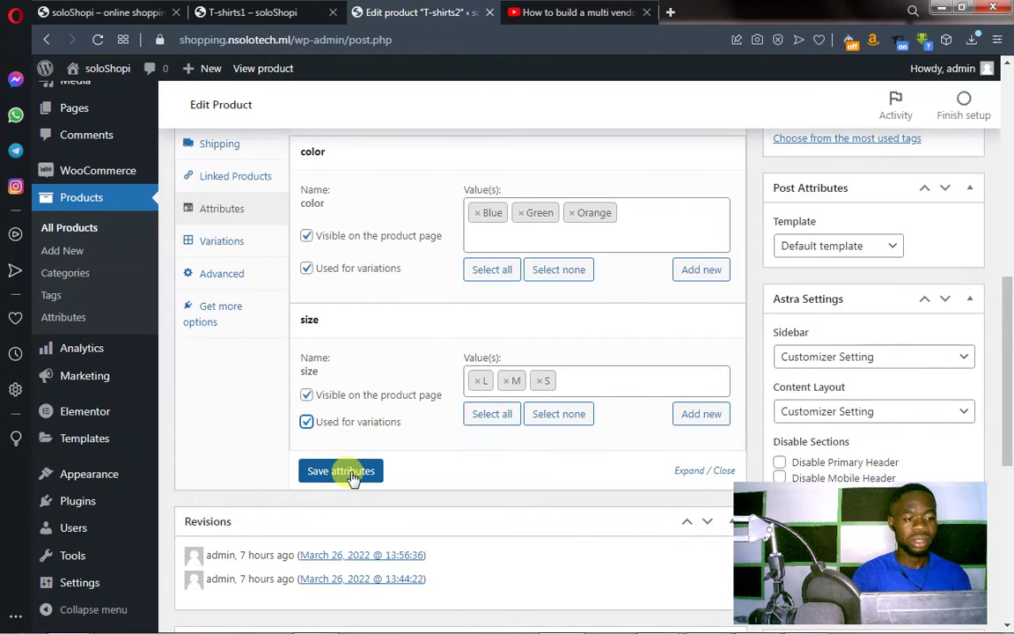
Save the product's attributes and create variations from all attributes, confirming every possible combination of color and size
left_click(351, 473)
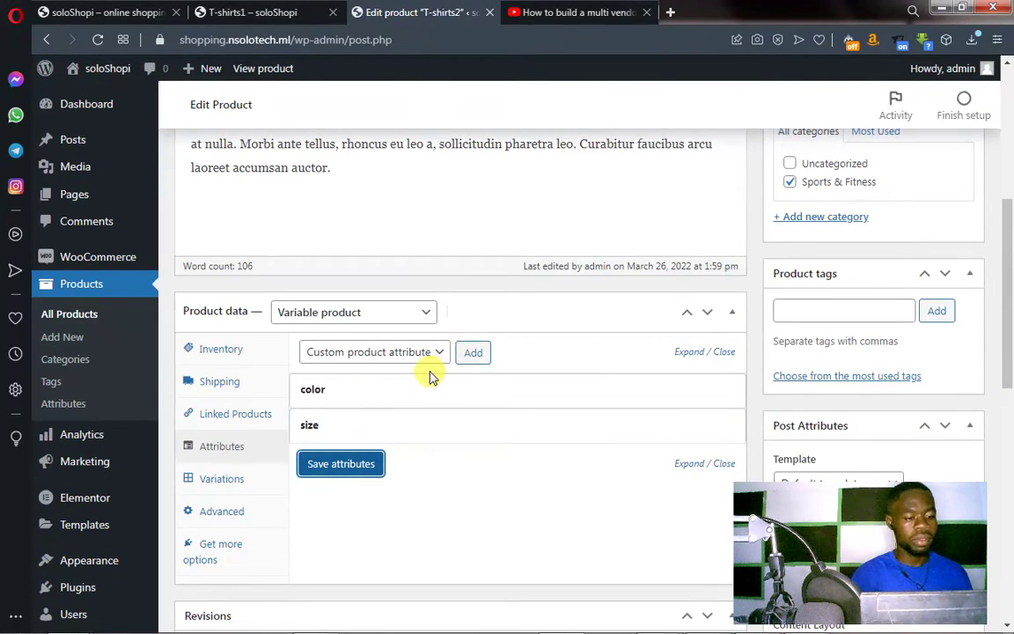
scroll(431, 376, "down", 1)
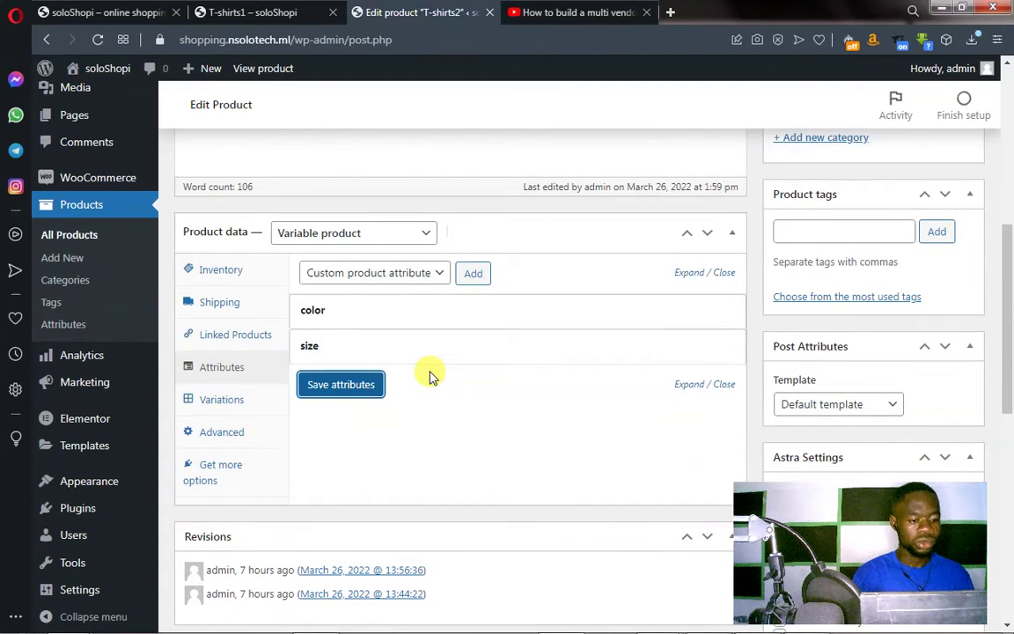
left_click(220, 407)
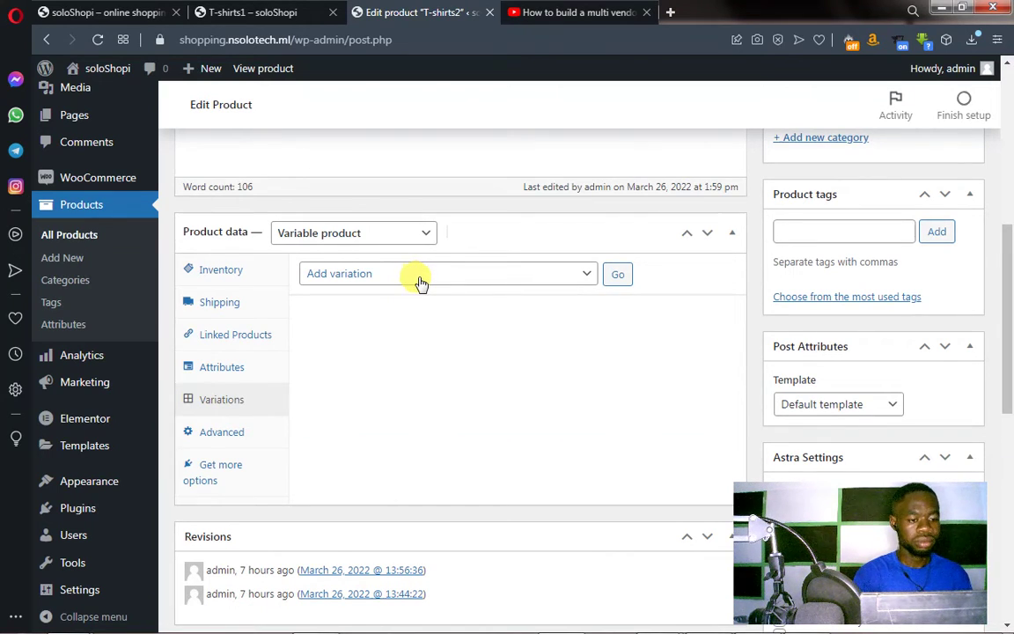
left_click(458, 283)
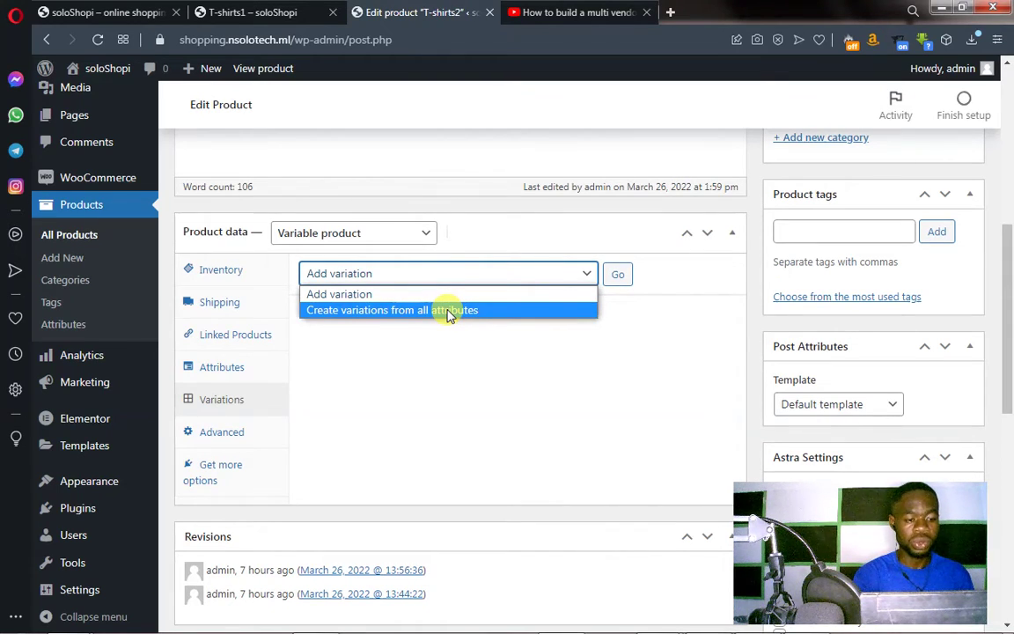
left_click(448, 310)
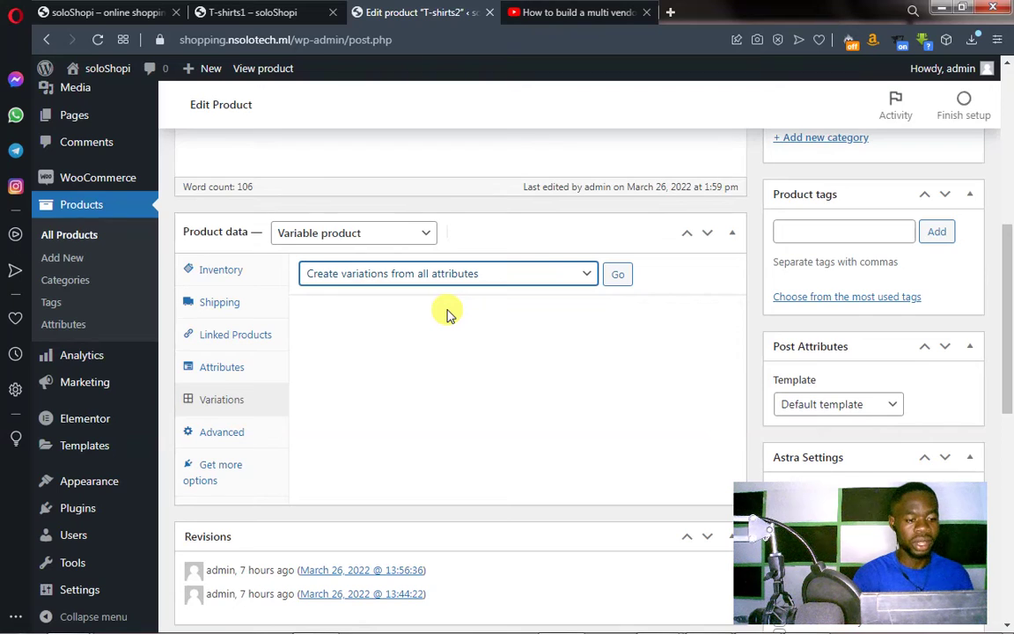
left_click(619, 277)
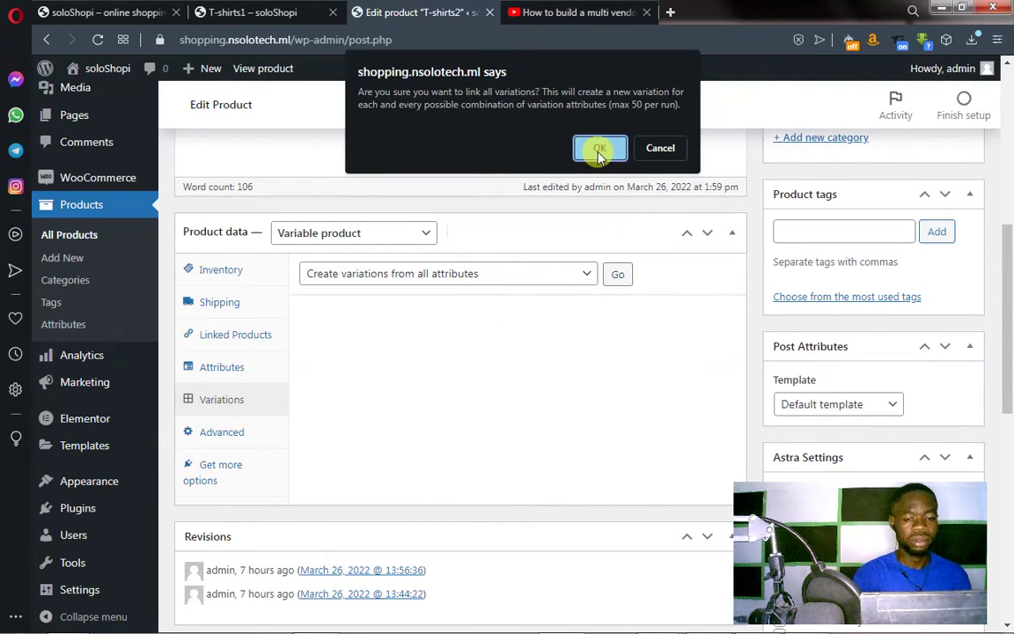
left_click(598, 150)
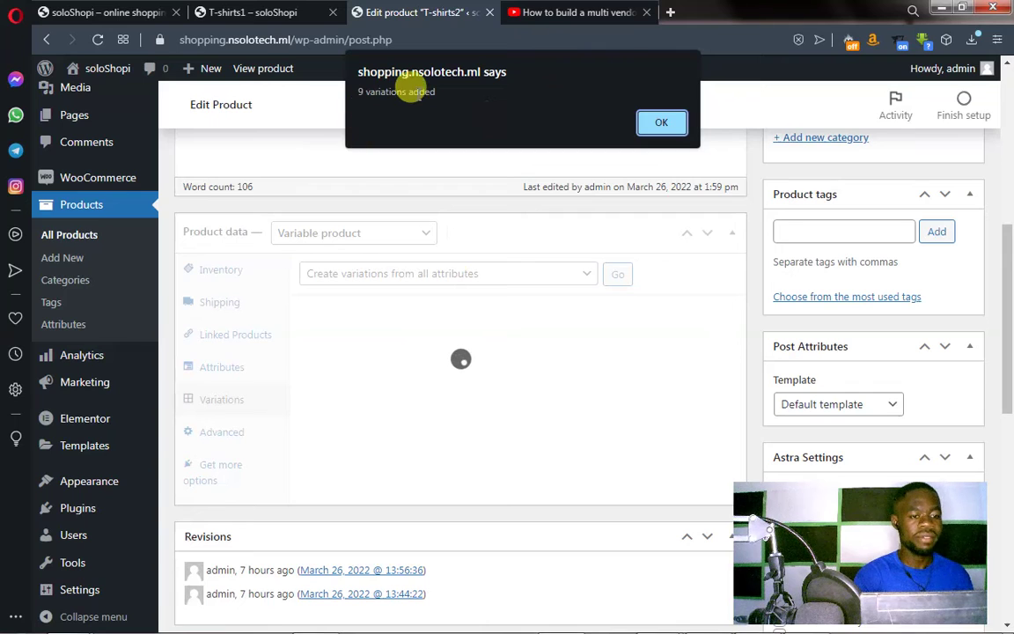
left_click(662, 123)
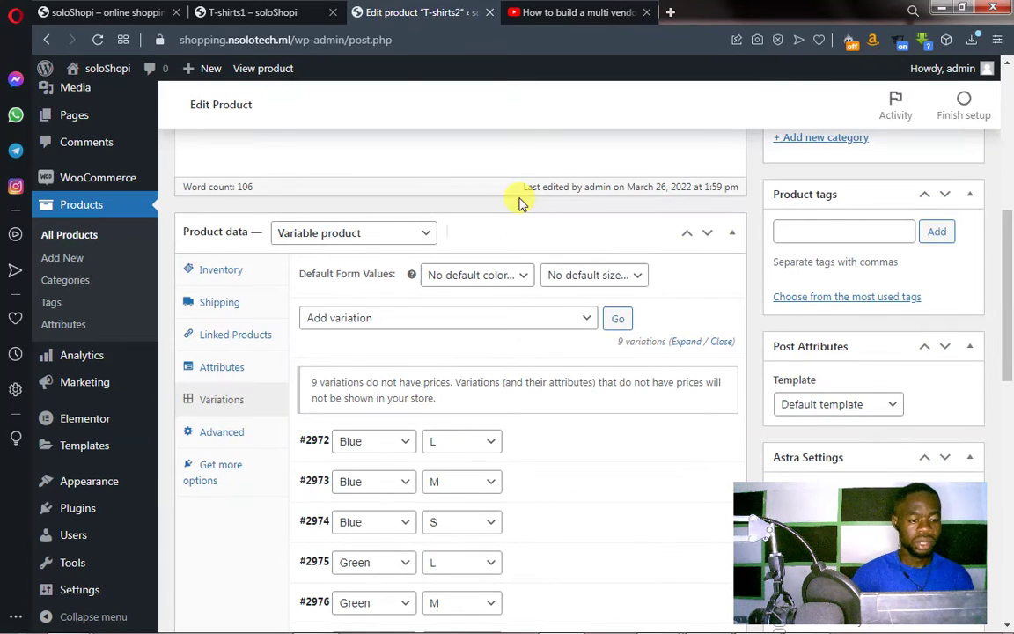
Review the generated variations and assign the blue T-shirt image tshirt4.jpg to the Blue L variation
scroll(498, 272, "down", 3)
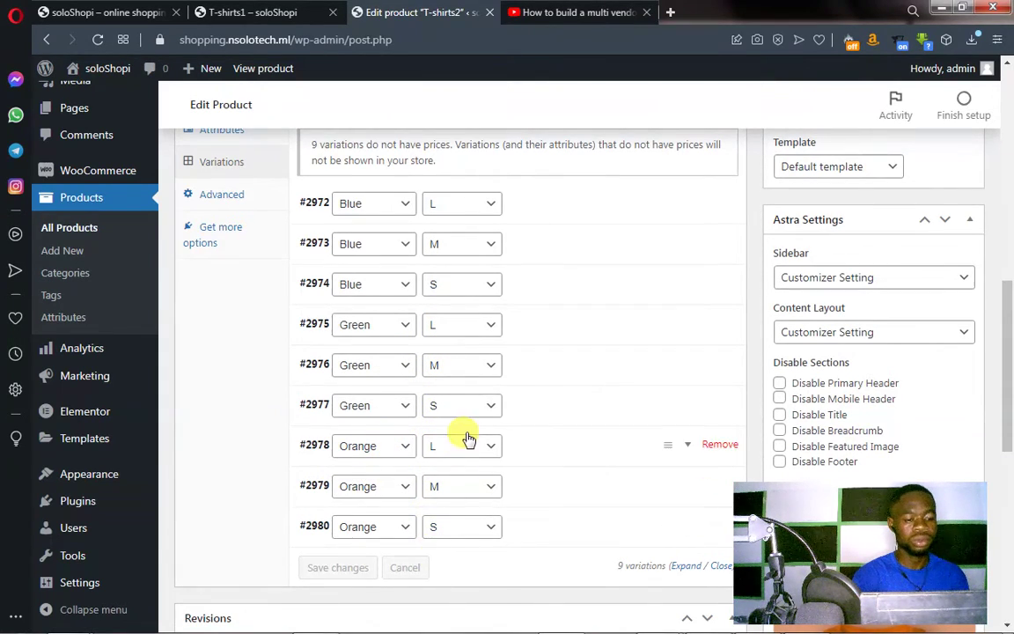
scroll(464, 434, "up", 2)
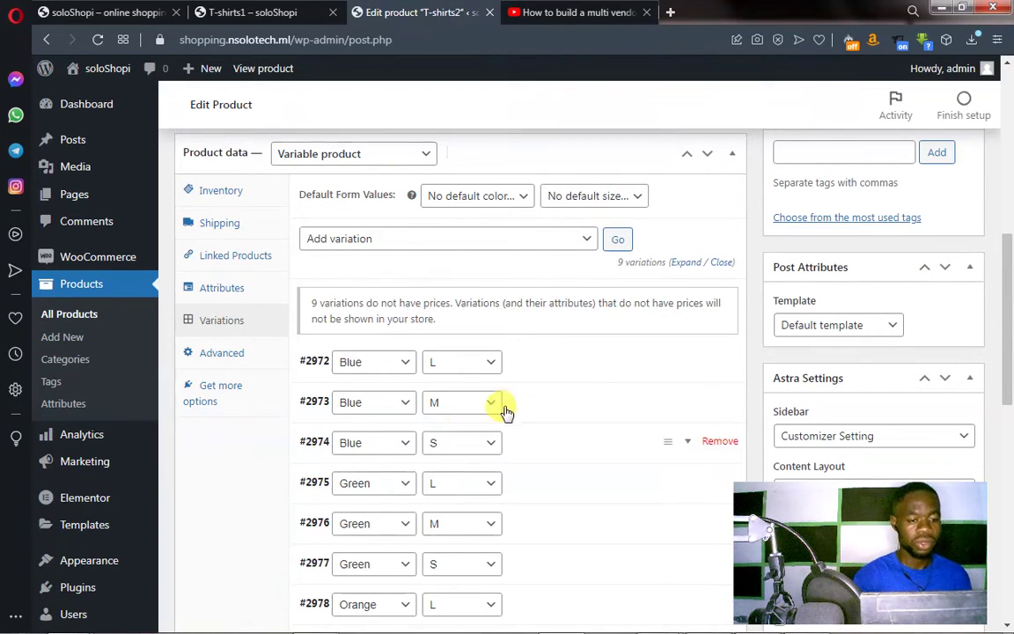
scroll(554, 387, "down", 2)
scroll(599, 371, "down", 3)
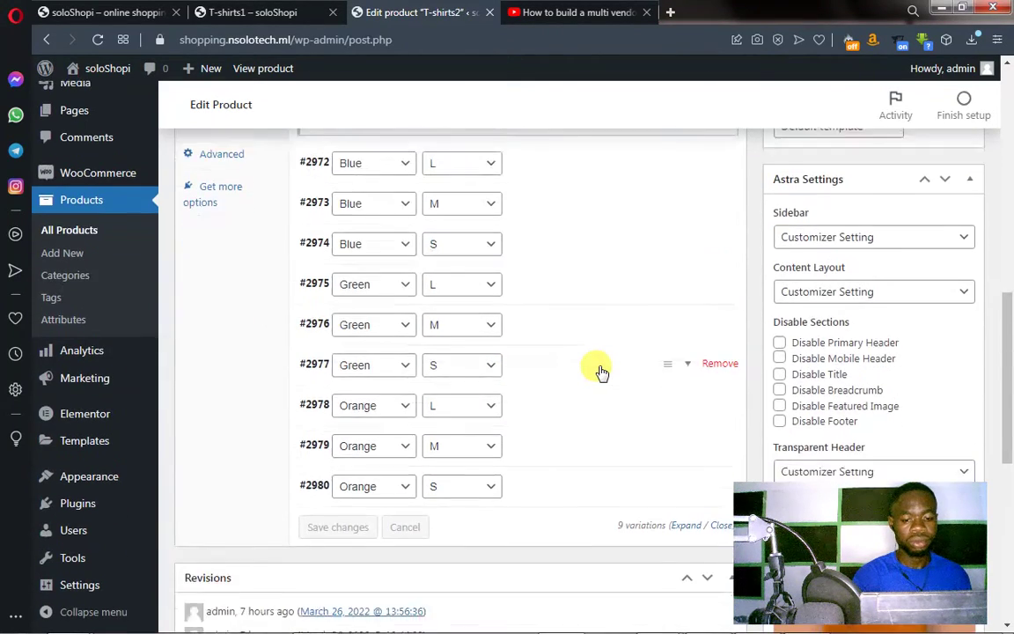
scroll(602, 373, "up", 3)
scroll(597, 370, "up", 1)
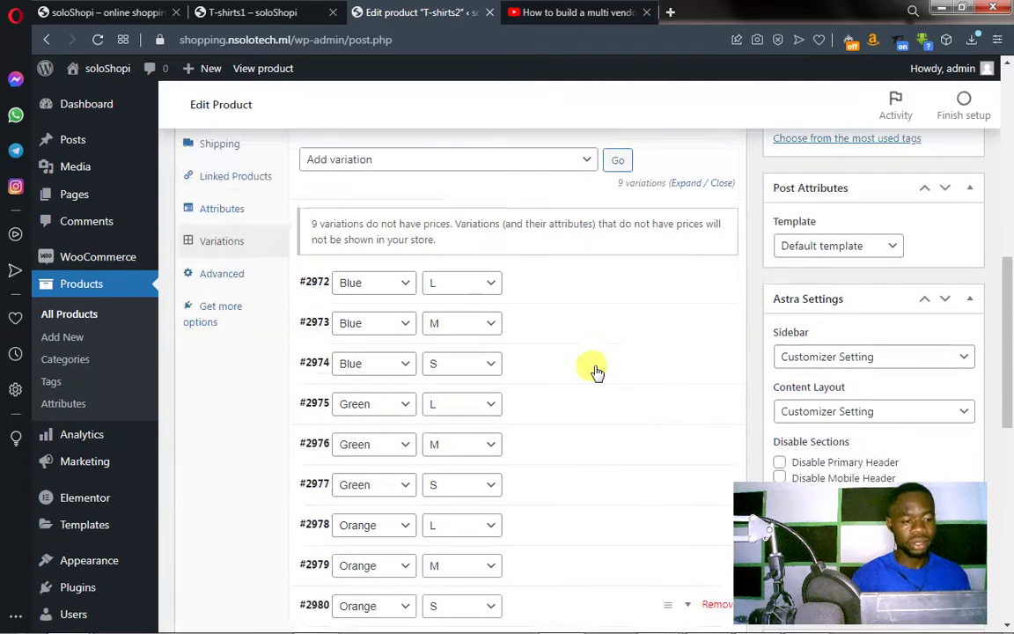
left_click(556, 292)
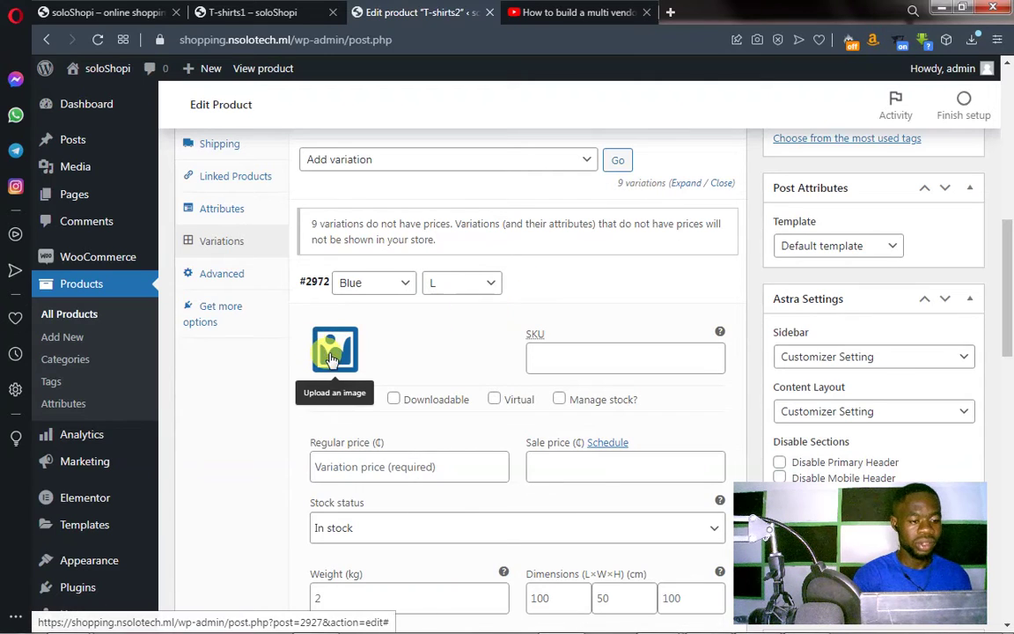
left_click(348, 296)
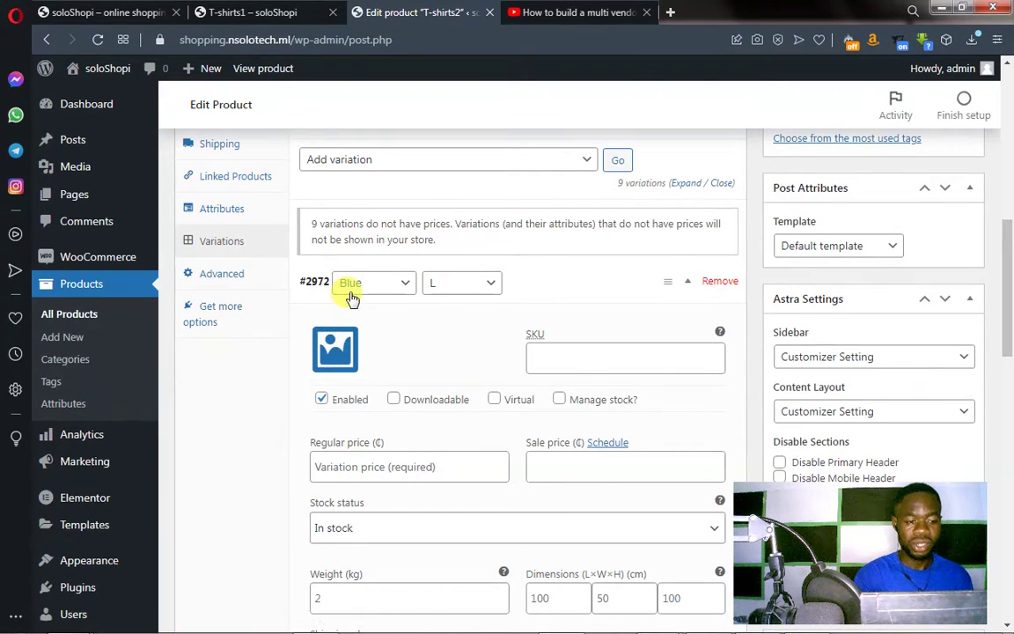
left_click(346, 361)
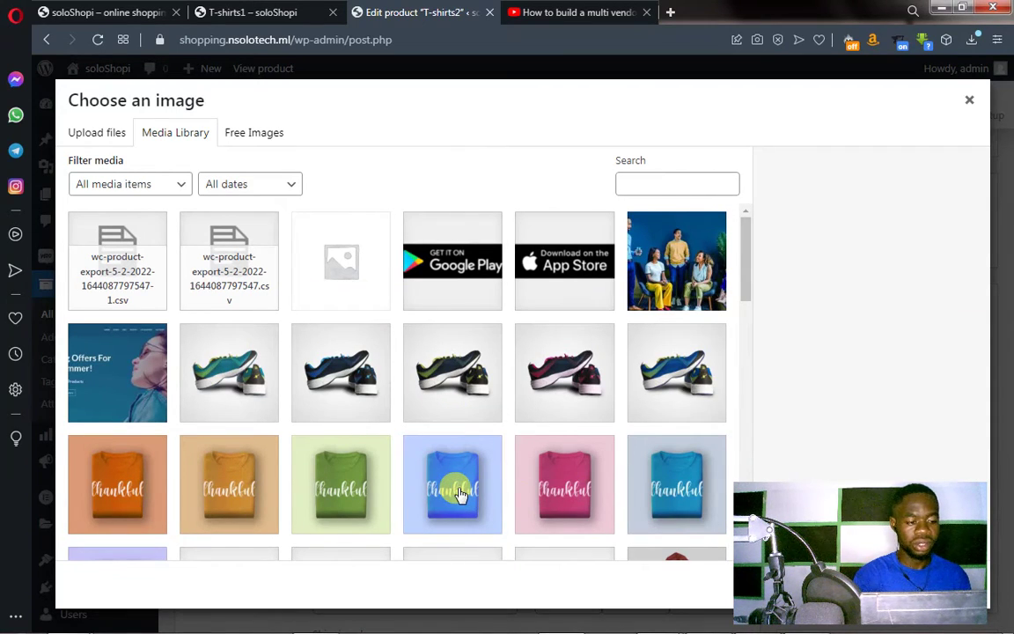
left_click(454, 489)
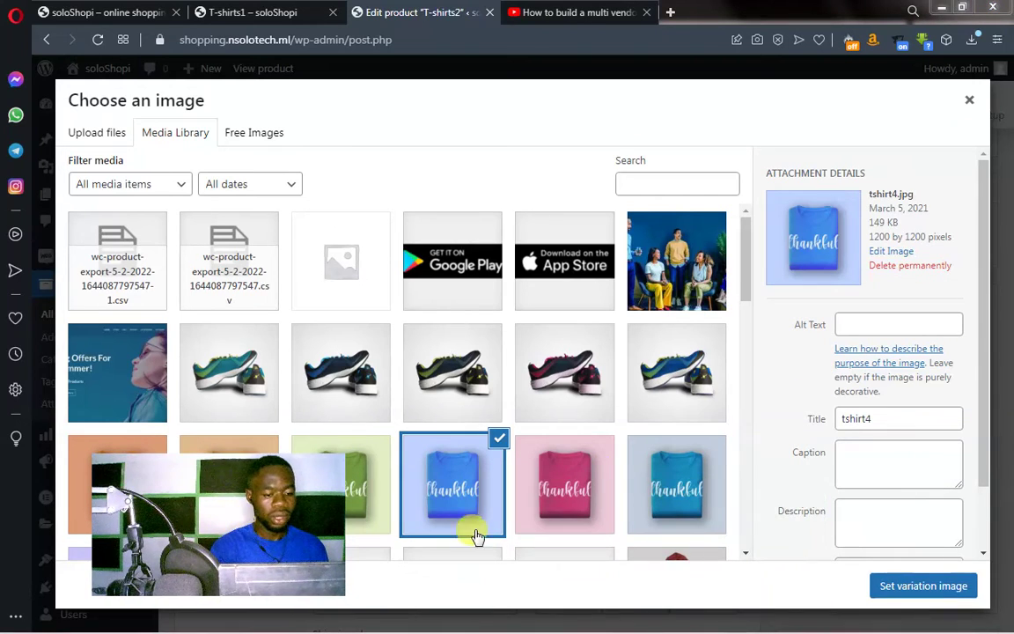
left_click(929, 588)
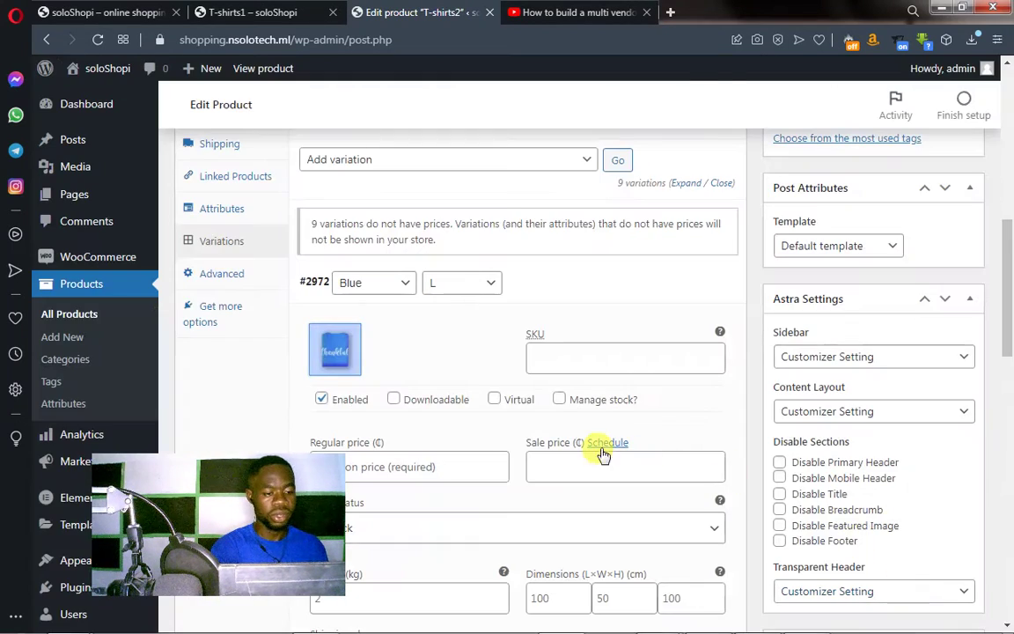
Set the regular price of the Blue L variation to 200
scroll(507, 378, "down", 2)
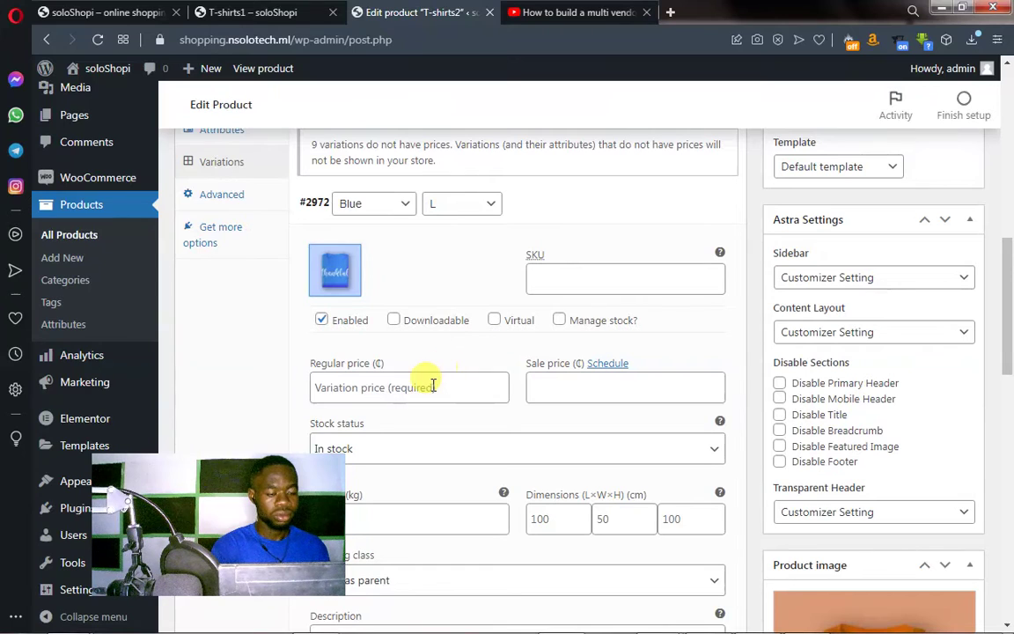
left_click(378, 390)
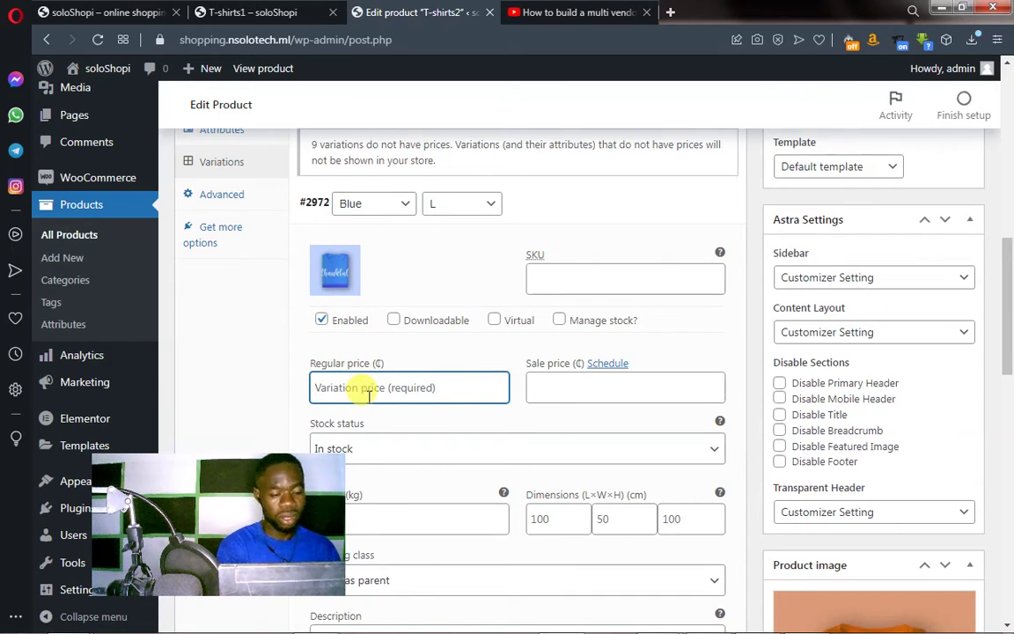
type("200")
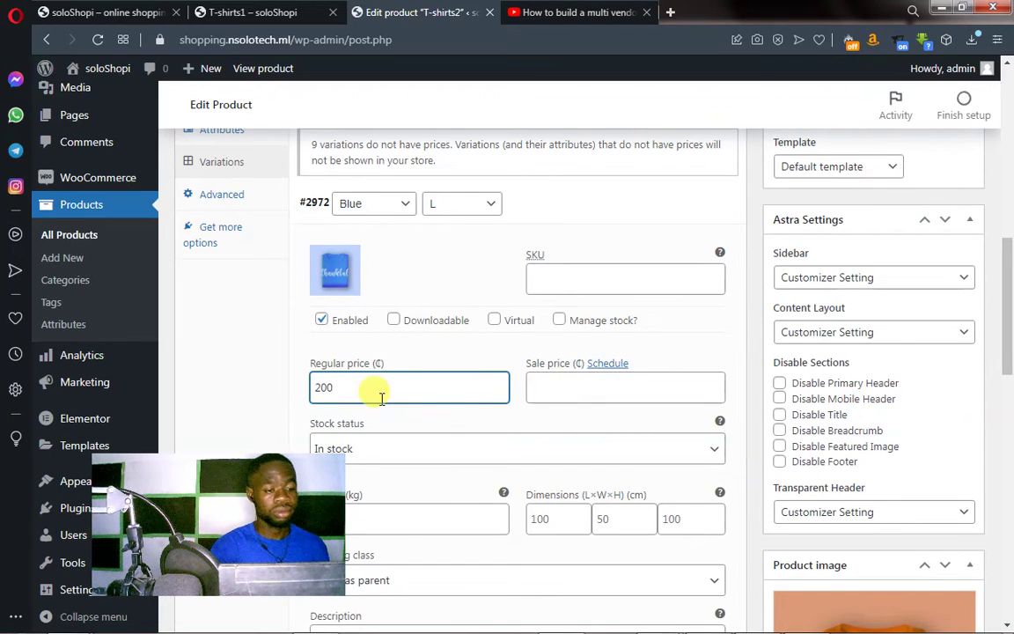
Assign the same blue T-shirt image to the Blue M variation and set its regular price to 300
scroll(378, 396, "down", 1)
scroll(381, 404, "down", 4)
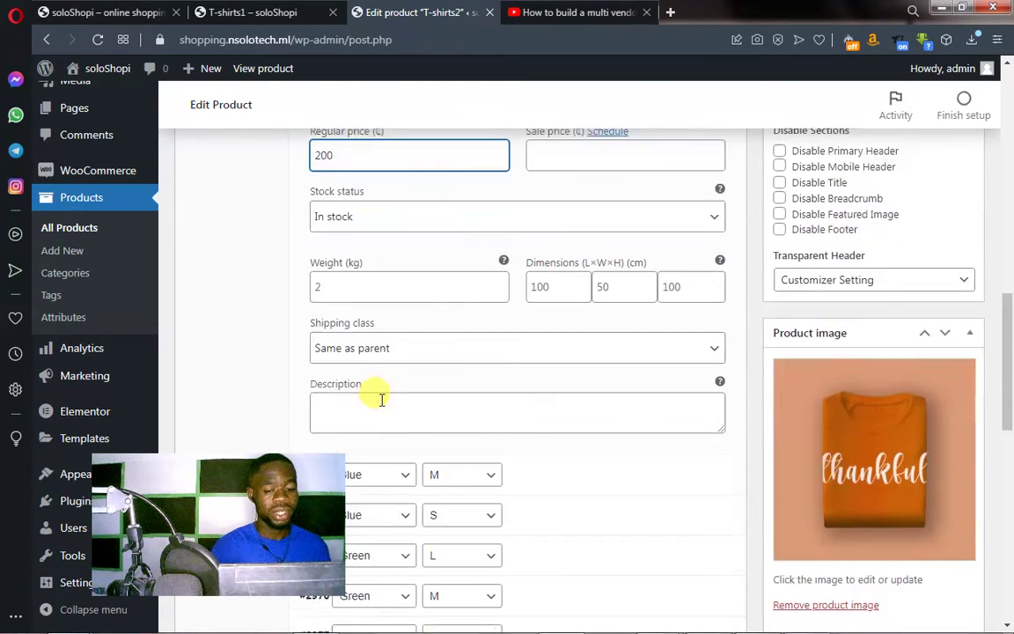
scroll(414, 370, "down", 2)
scroll(477, 271, "up", 1)
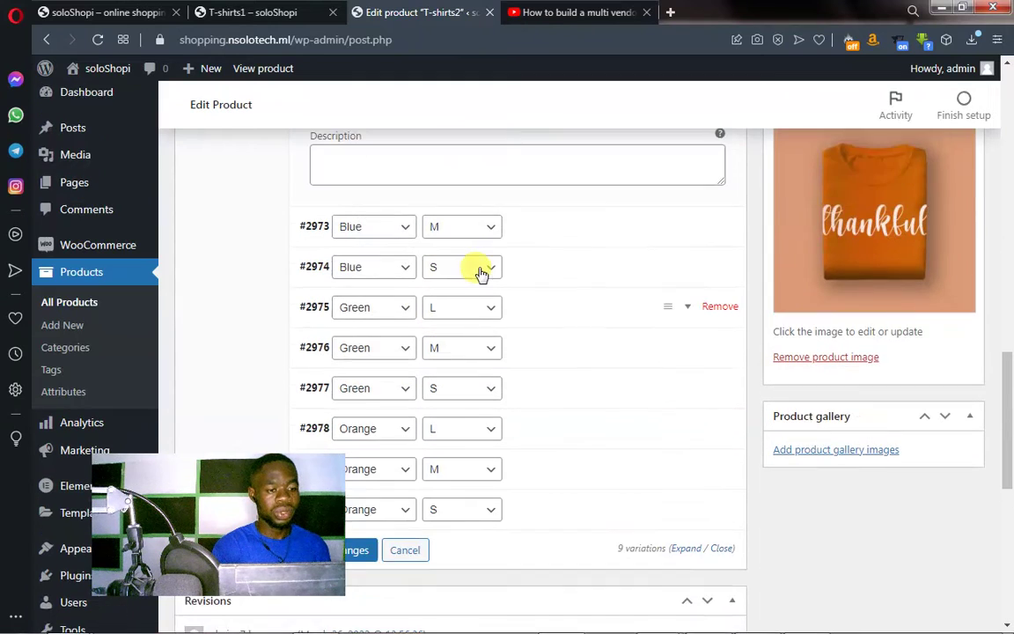
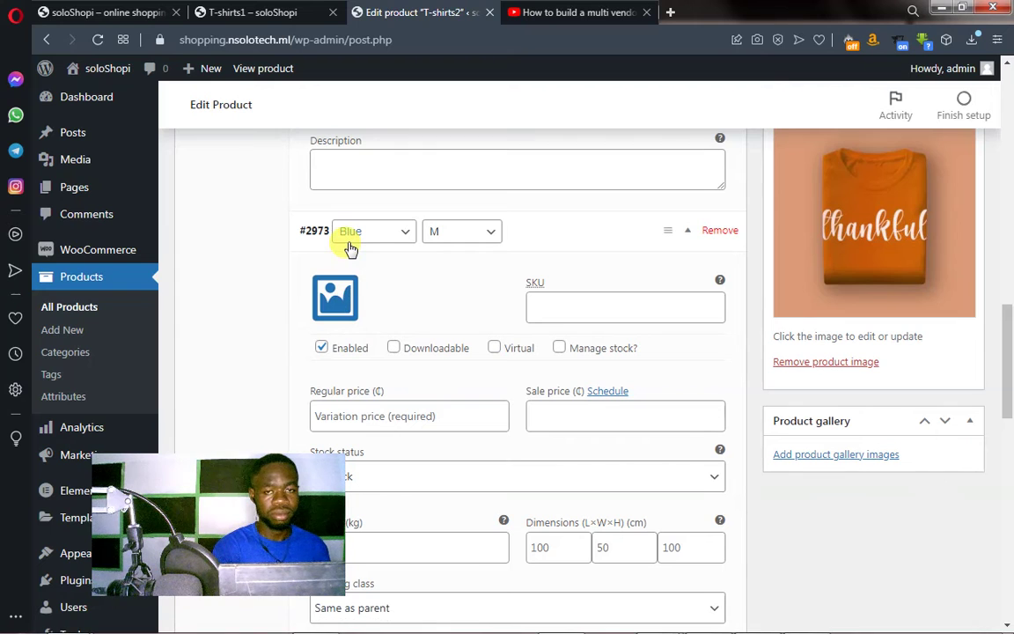
left_click(335, 296)
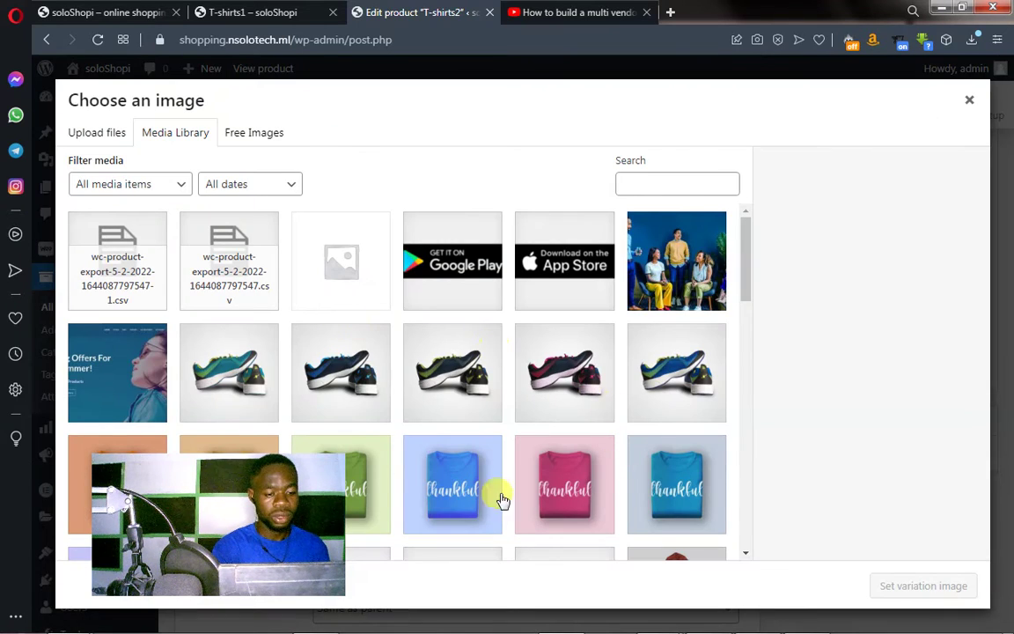
left_click(452, 499)
left_click(900, 585)
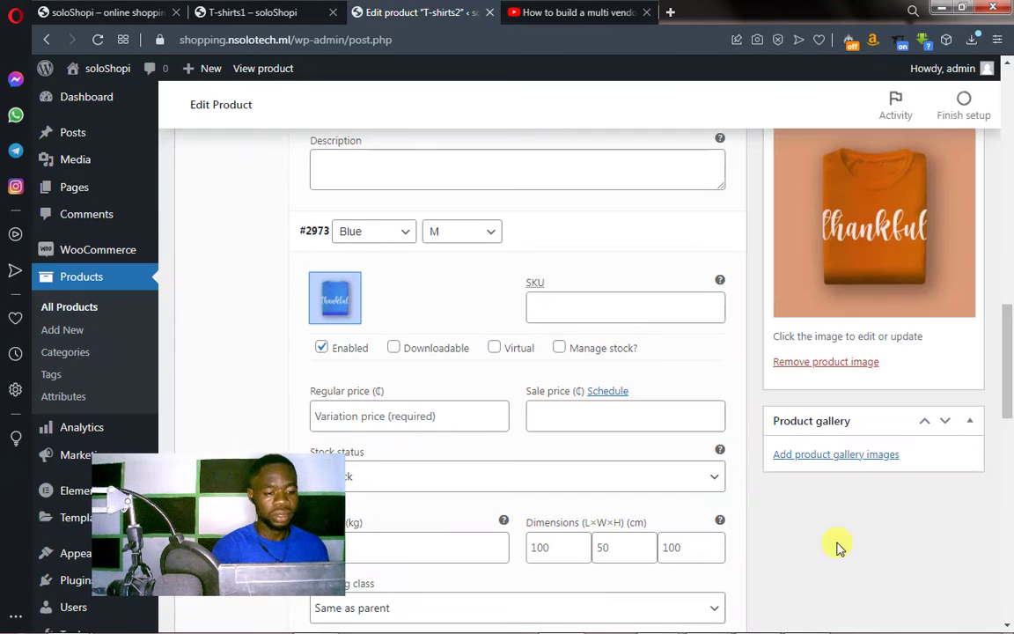
left_click(400, 418)
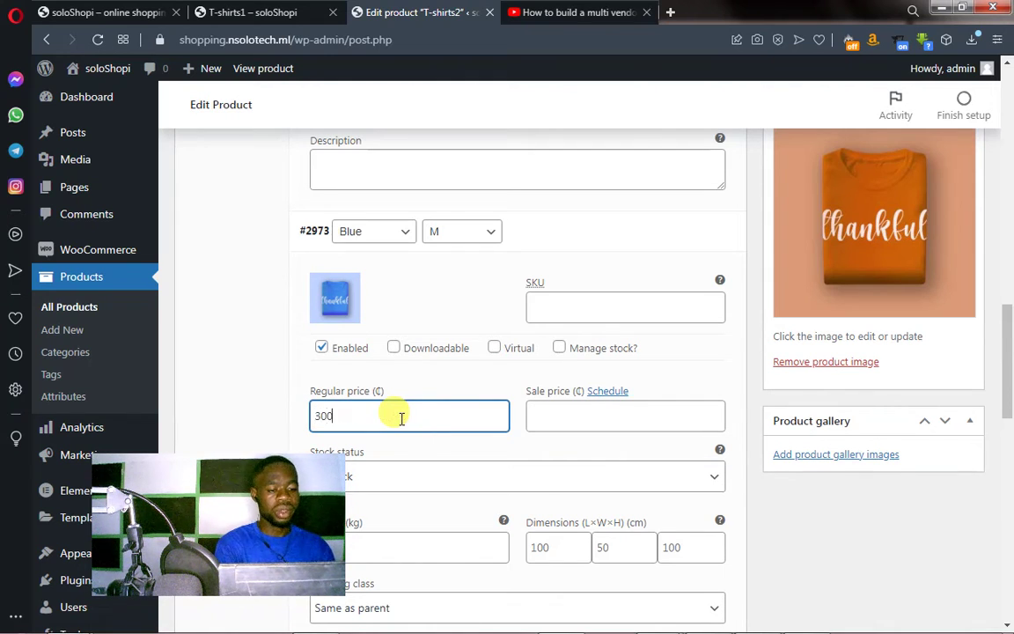
Assign the blue T-shirt image to the Blue S variation and set its regular price to 400
scroll(507, 387, "down", 3)
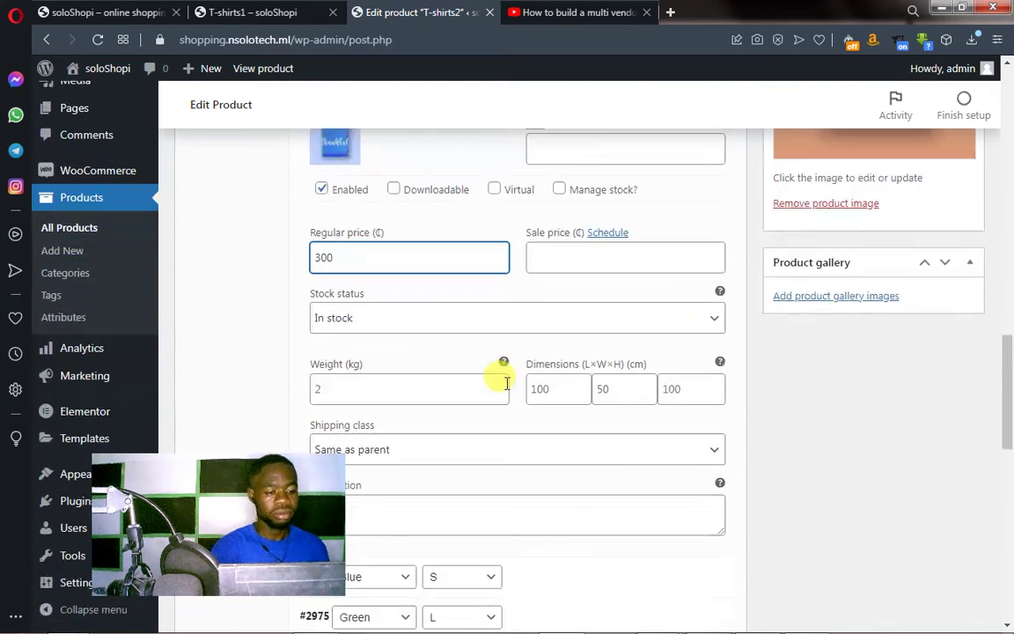
scroll(507, 382, "down", 2)
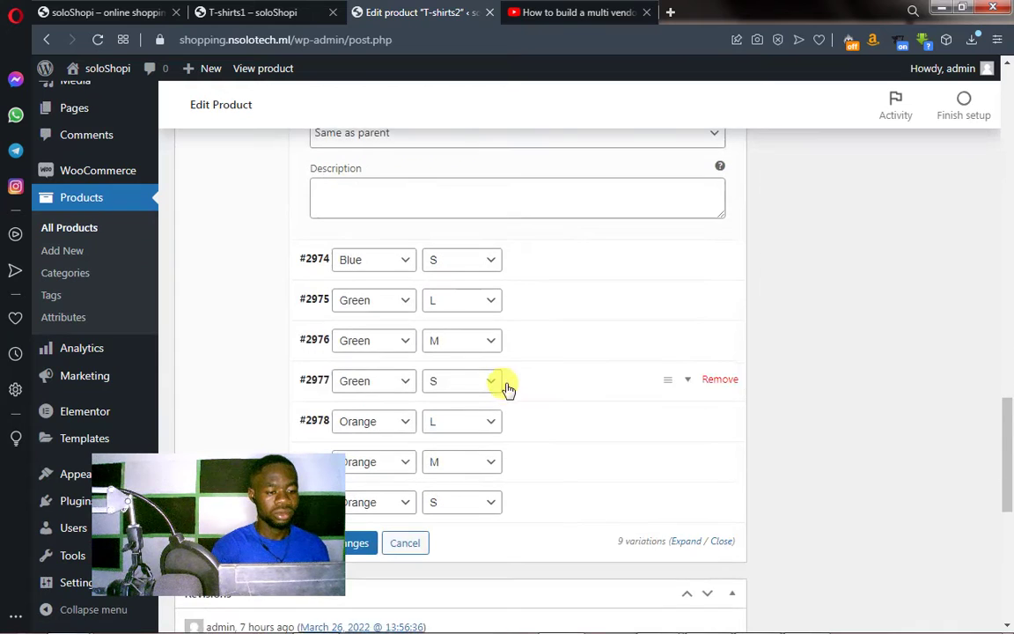
left_click(546, 267)
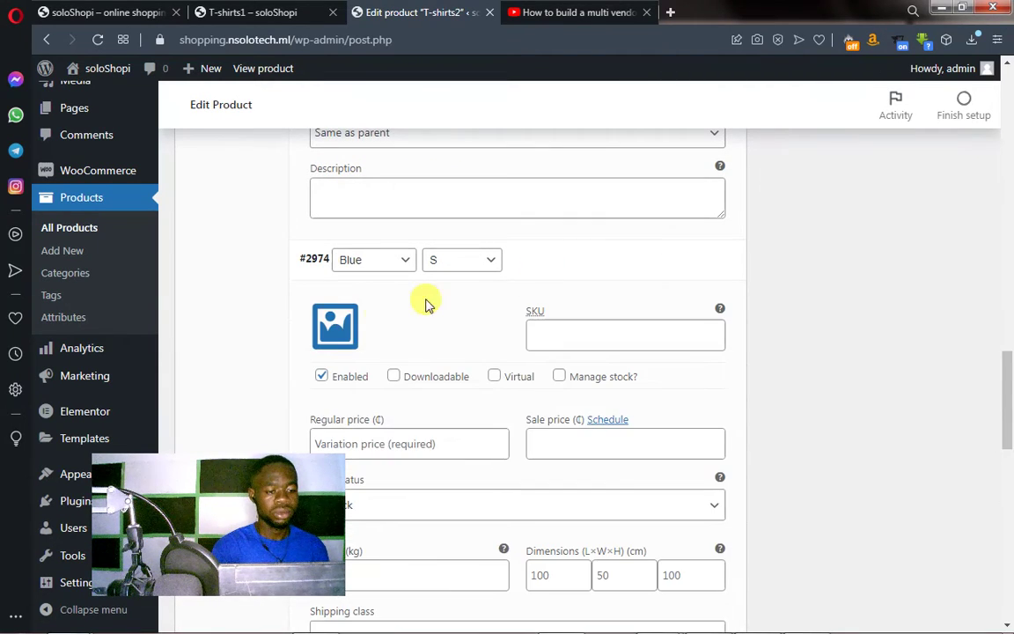
left_click(336, 325)
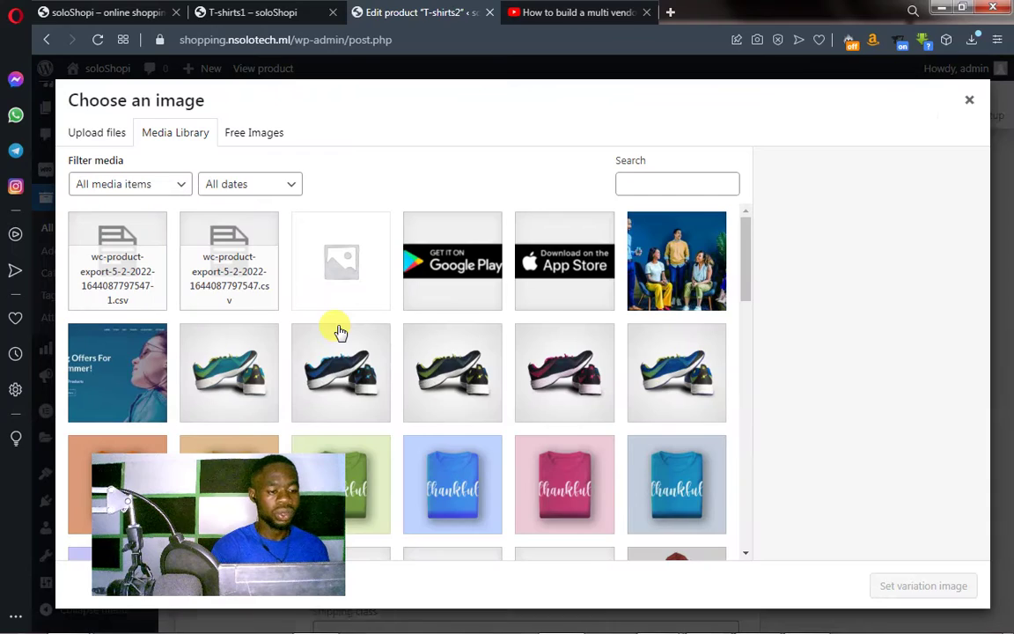
left_click(463, 499)
left_click(932, 585)
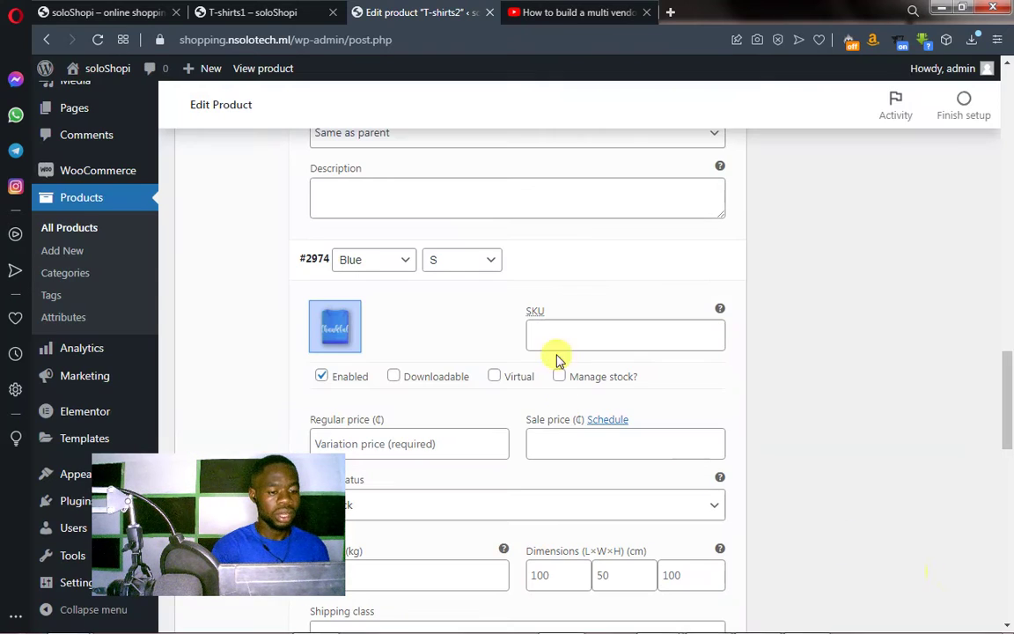
scroll(408, 440, "down", 2)
left_click(351, 287)
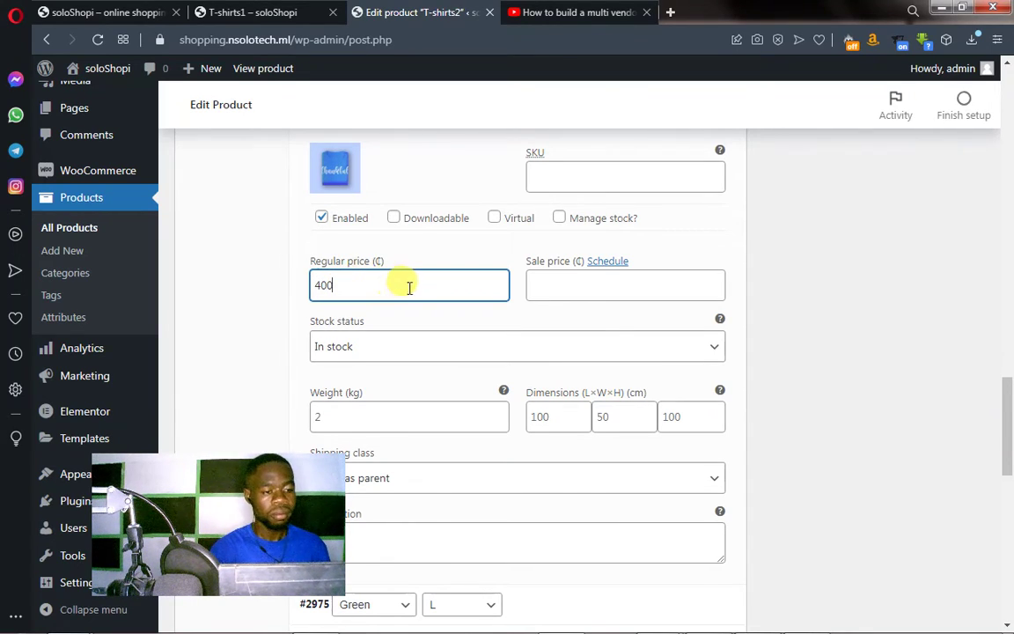
Expand the Green L variation to show its image and price settings
scroll(416, 294, "down", 3)
scroll(419, 298, "down", 1)
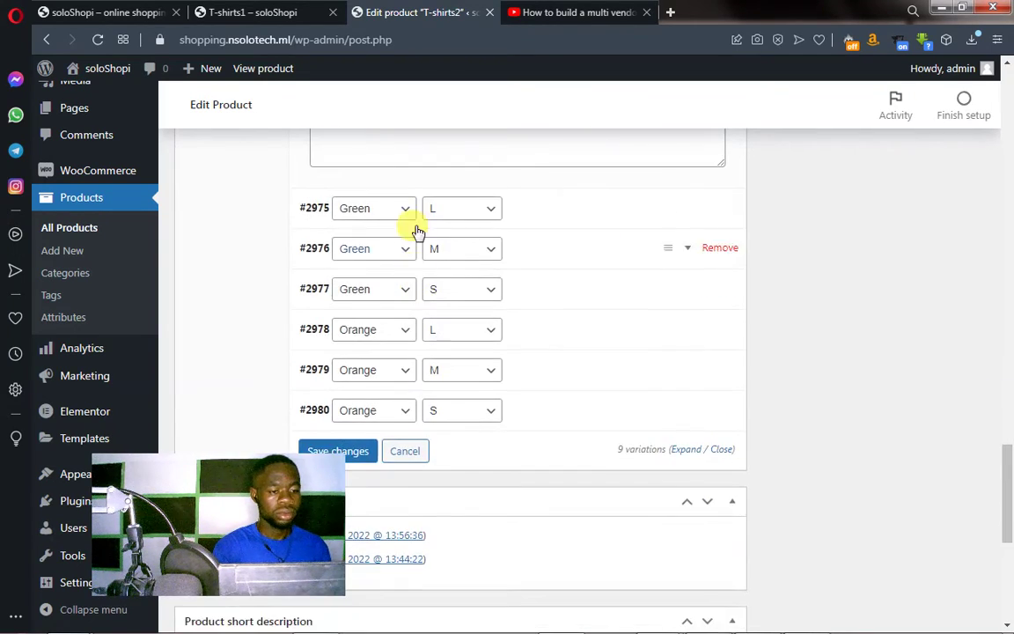
left_click(553, 222)
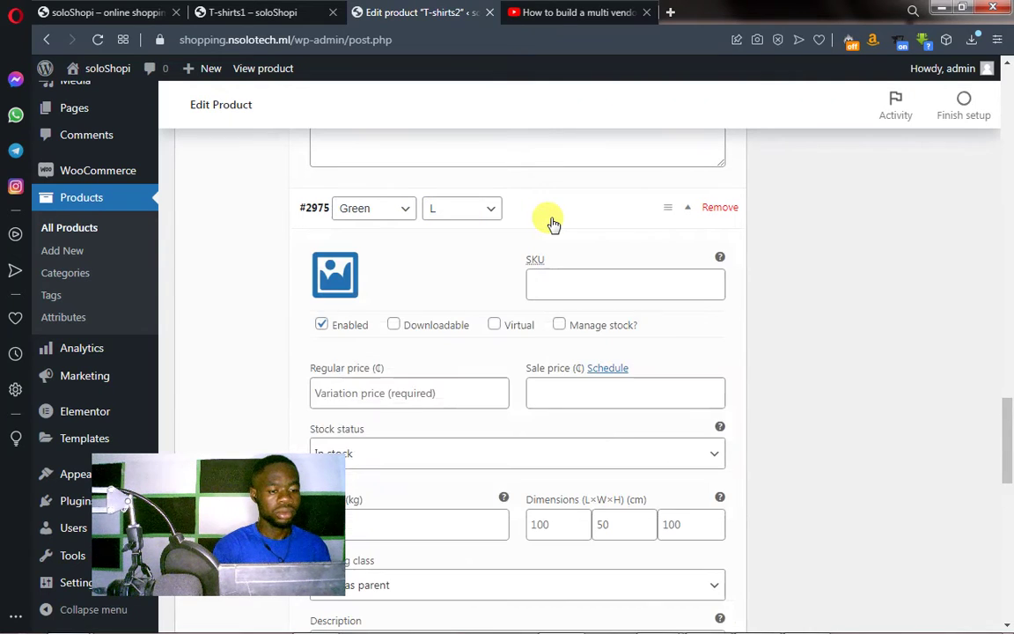
left_click(337, 274)
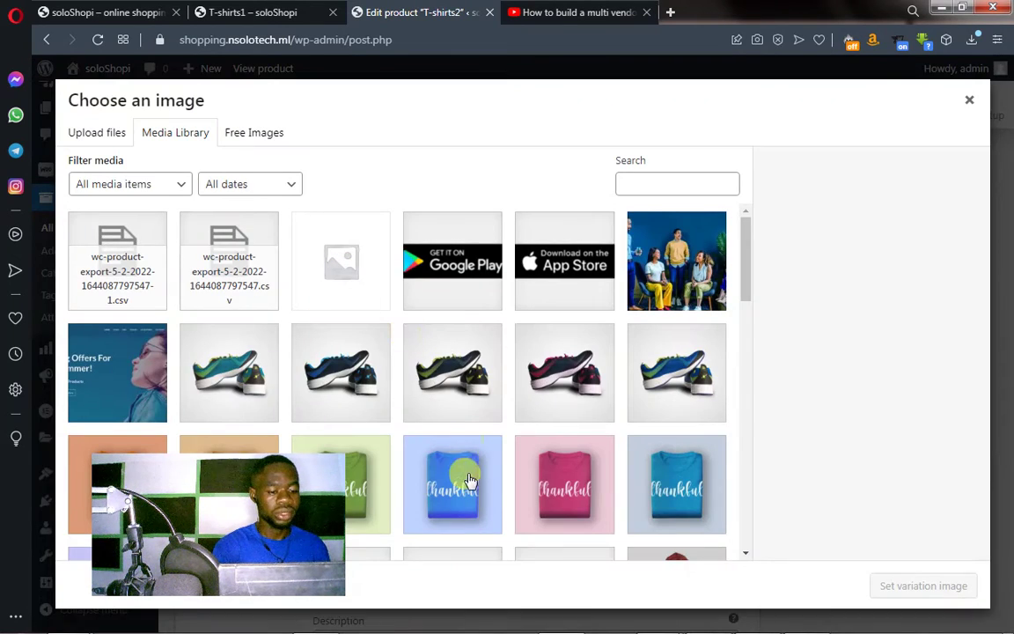
left_click(969, 107)
scroll(378, 335, "up", 1)
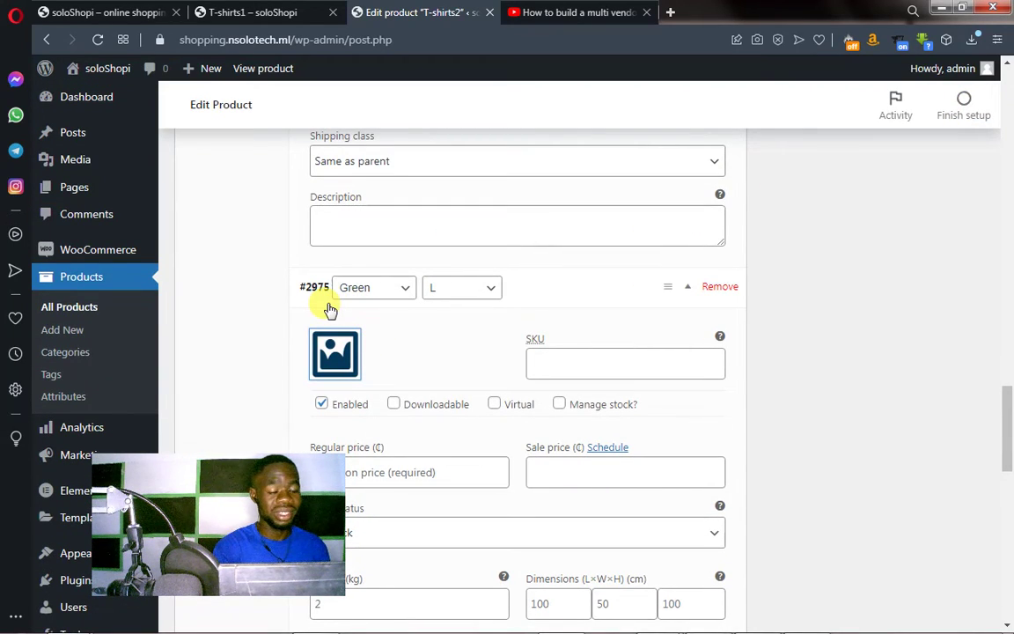
scroll(351, 296, "up", 4)
scroll(352, 297, "up", 3)
scroll(352, 296, "down", 6)
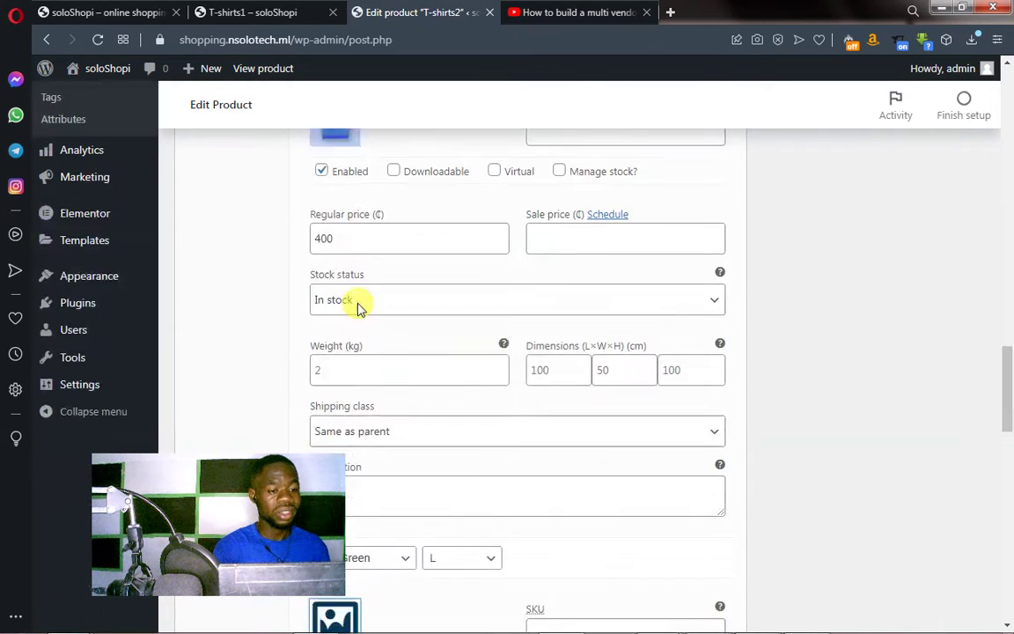
scroll(364, 337, "down", 1)
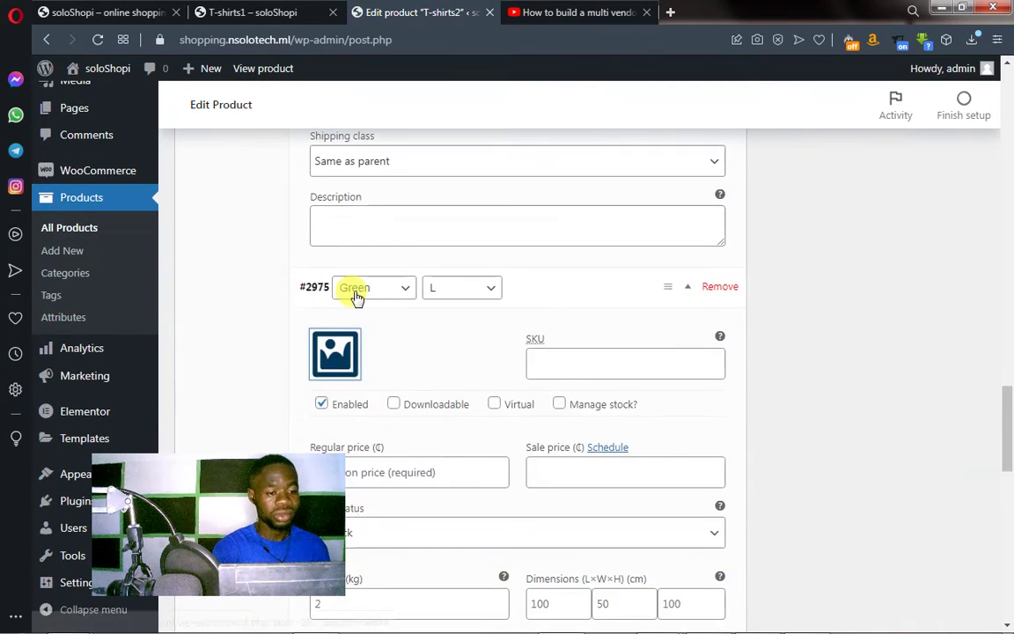
Assign the green T-shirt image to the Green L variation and set its regular price to 100
left_click(332, 351)
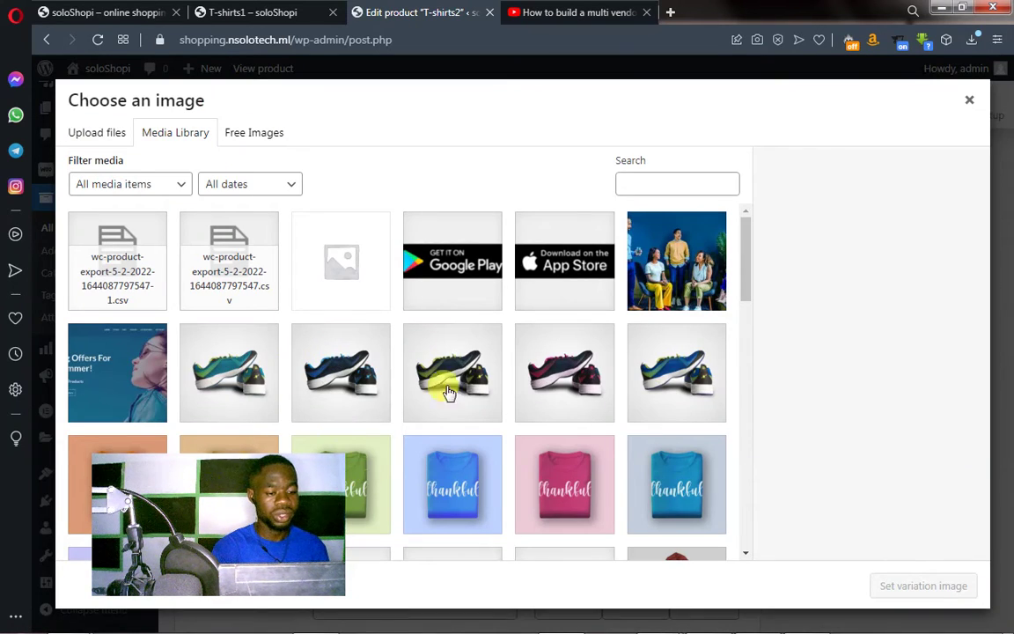
scroll(380, 340, "down", 2)
left_click(342, 331)
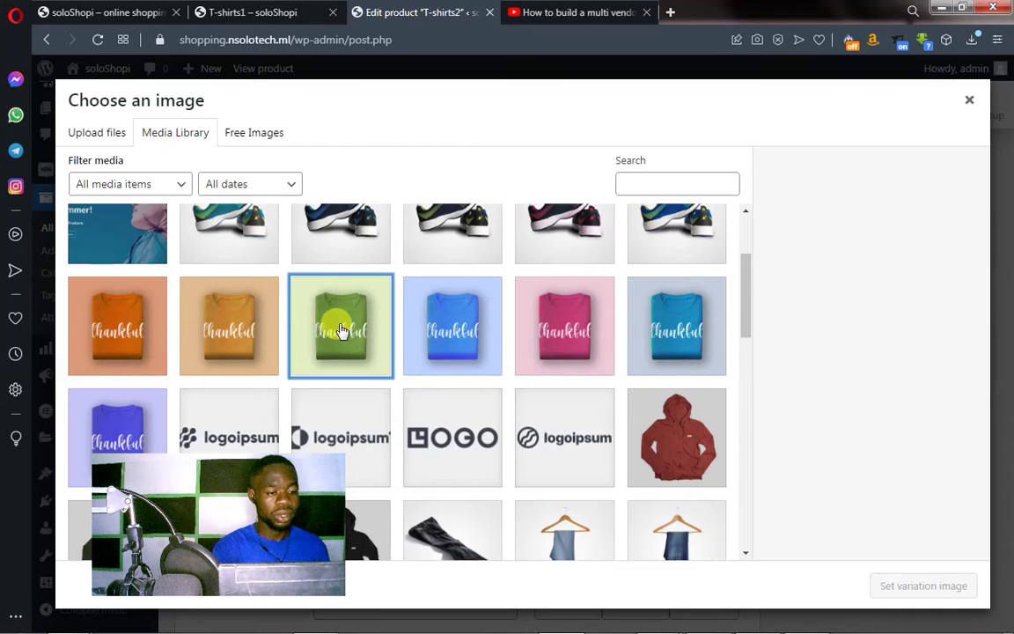
left_click(898, 585)
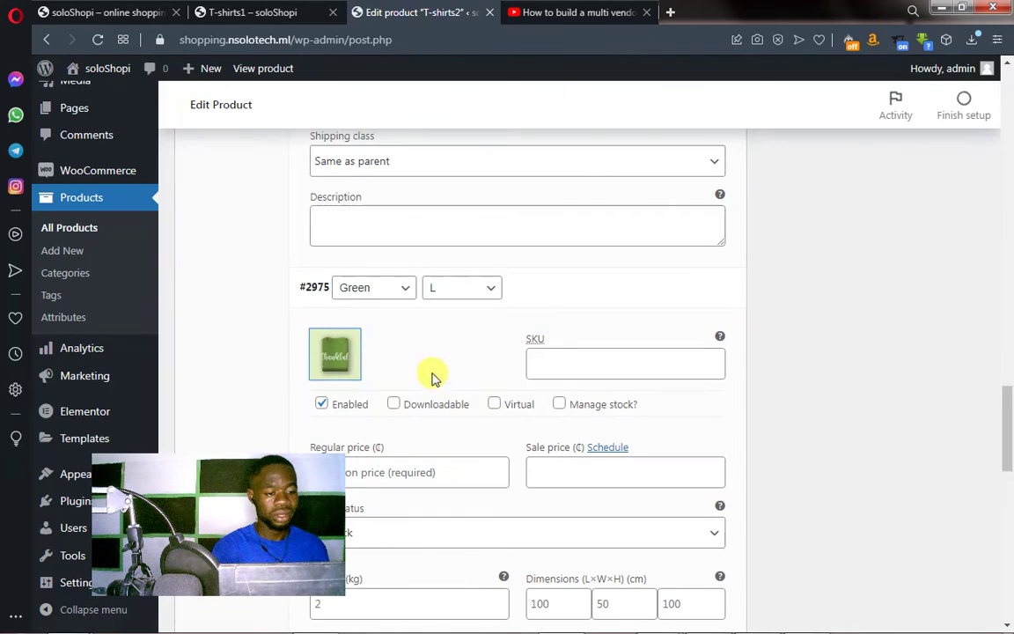
scroll(475, 396, "down", 3)
left_click(360, 313)
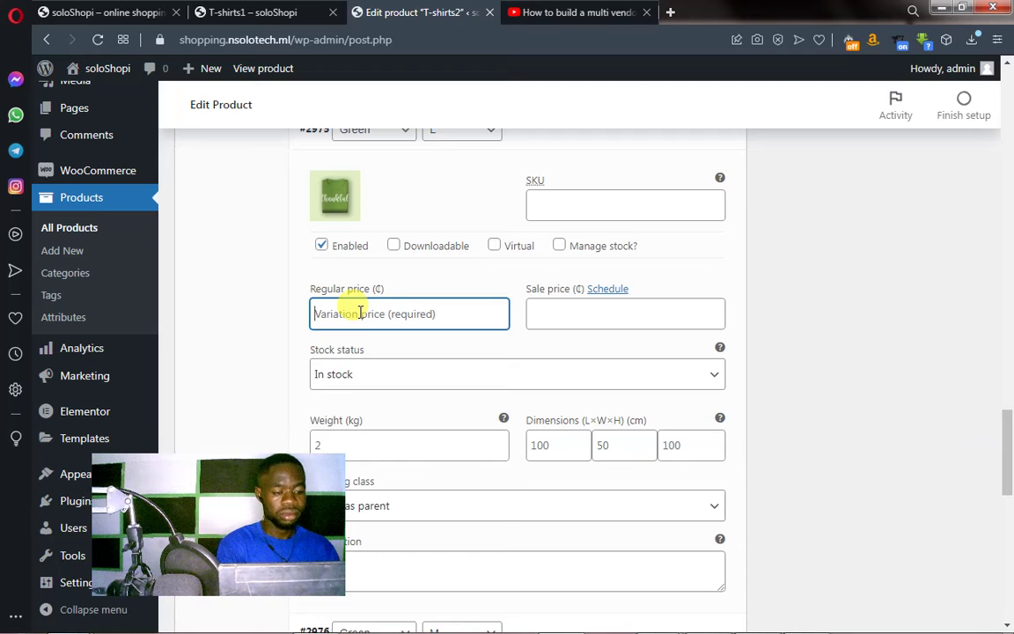
type("100")
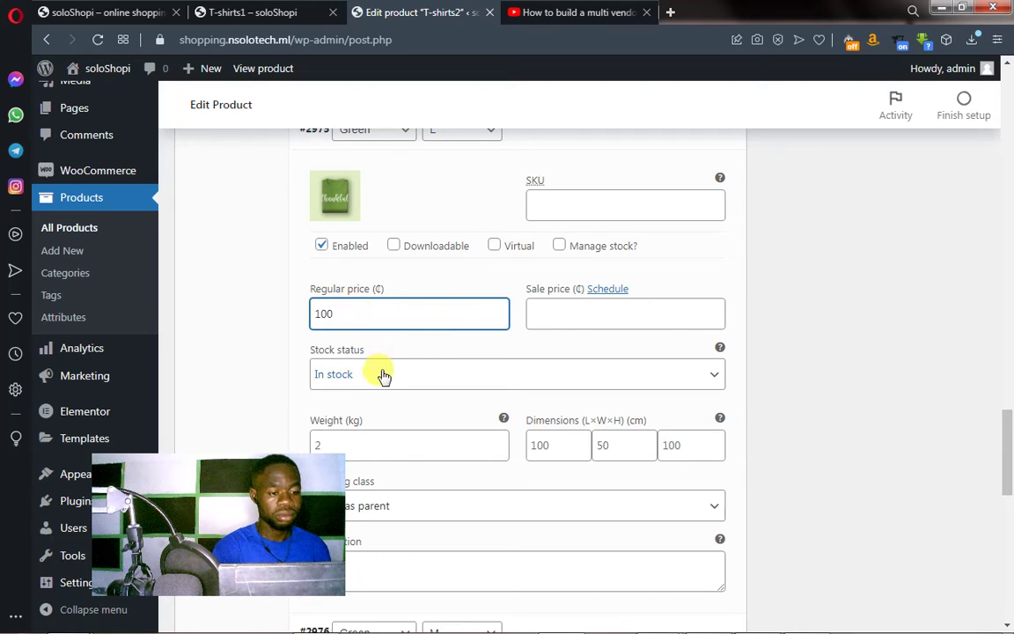
Assign the green T-shirt image tshirt5.jpg to the Green M variation and set its regular price to 120
scroll(566, 286, "down", 8)
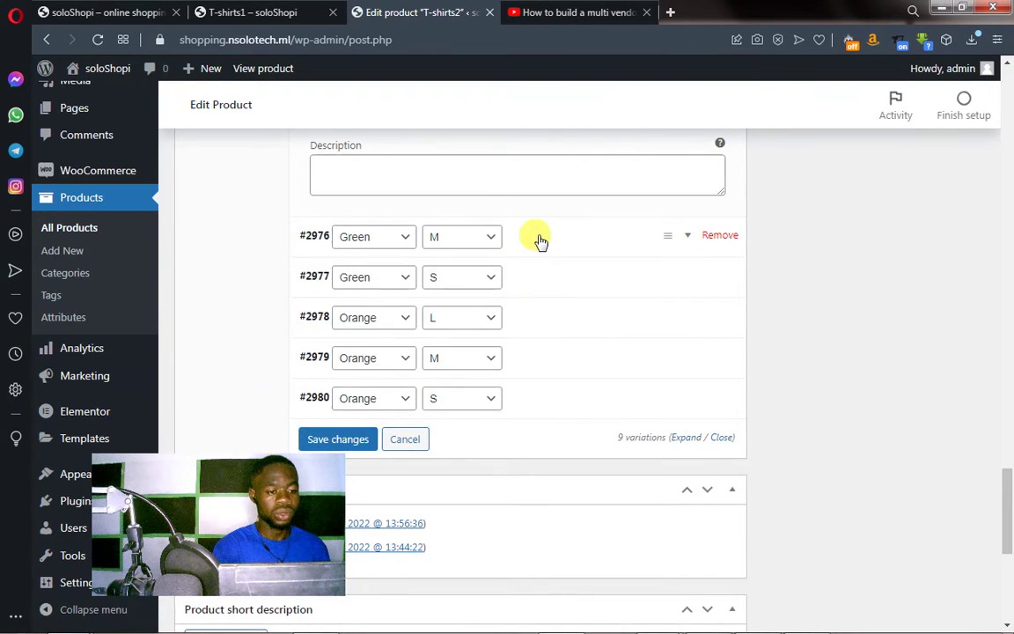
left_click(539, 241)
left_click(341, 303)
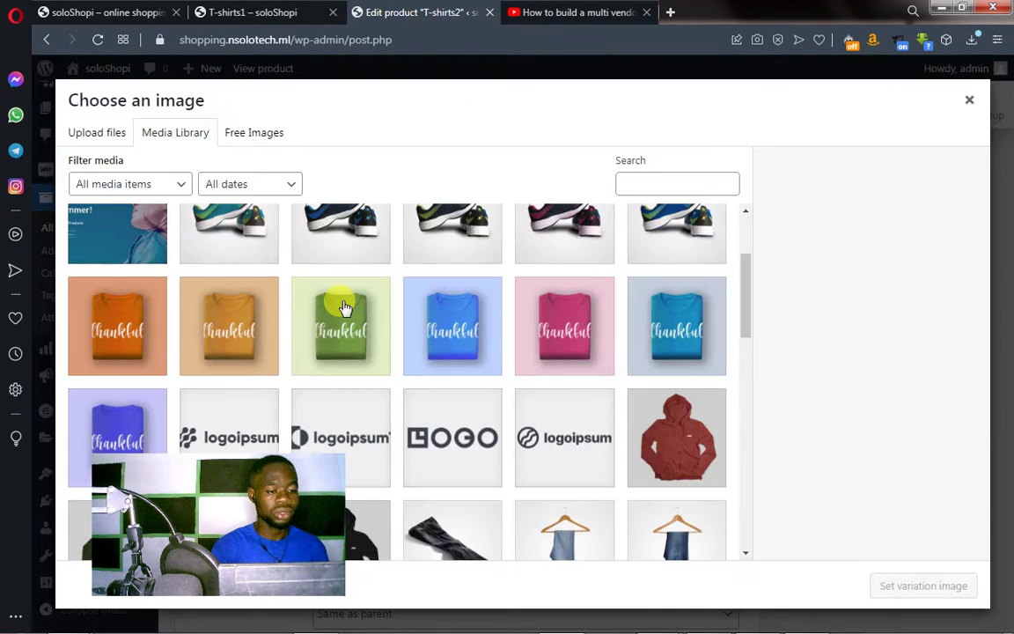
left_click(345, 338)
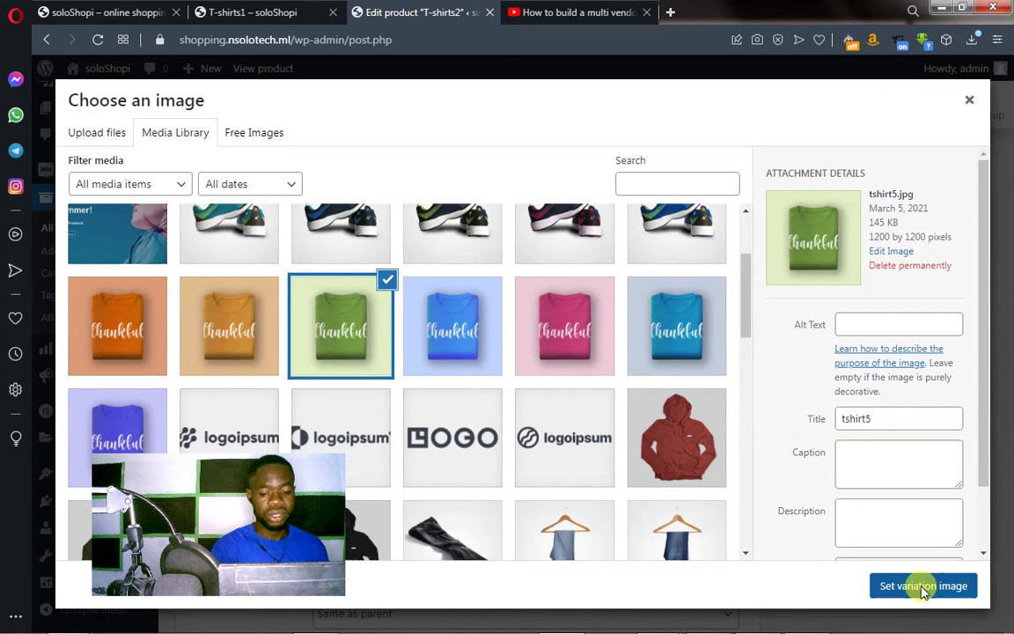
left_click(922, 586)
left_click(407, 427)
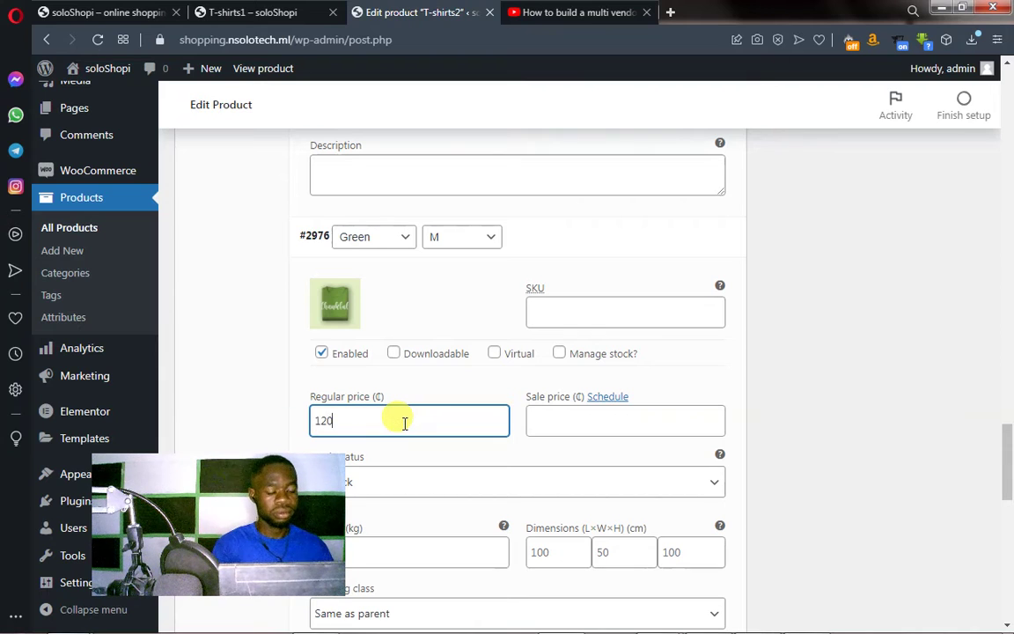
Assign the green T-shirt image tshirt5.jpg to the Green S variation and set its regular price to 130
scroll(496, 353, "down", 5)
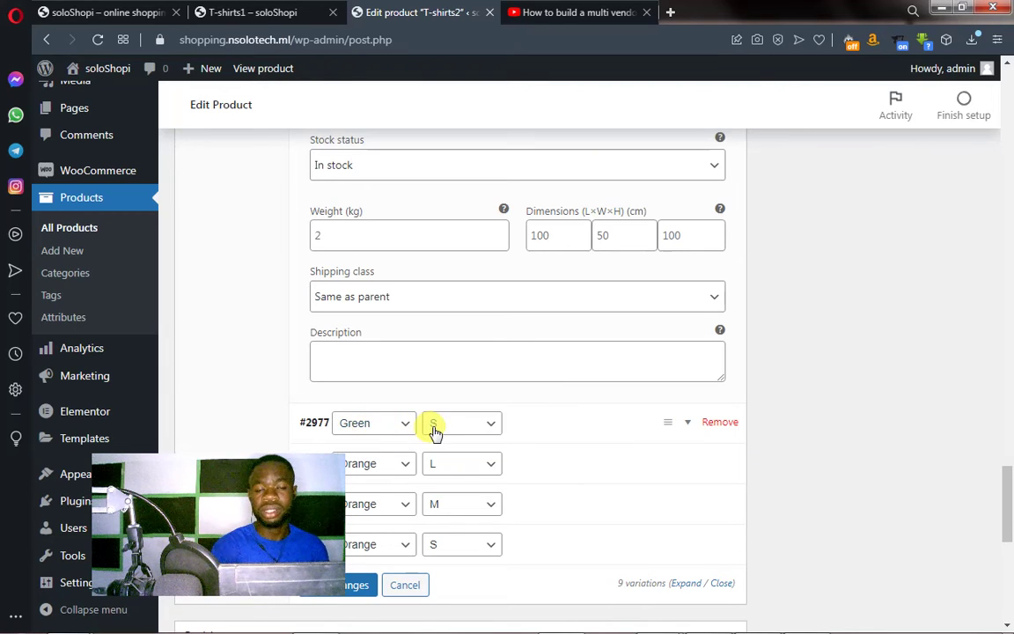
left_click(536, 429)
scroll(535, 428, "down", 3)
left_click(334, 253)
left_click(310, 290)
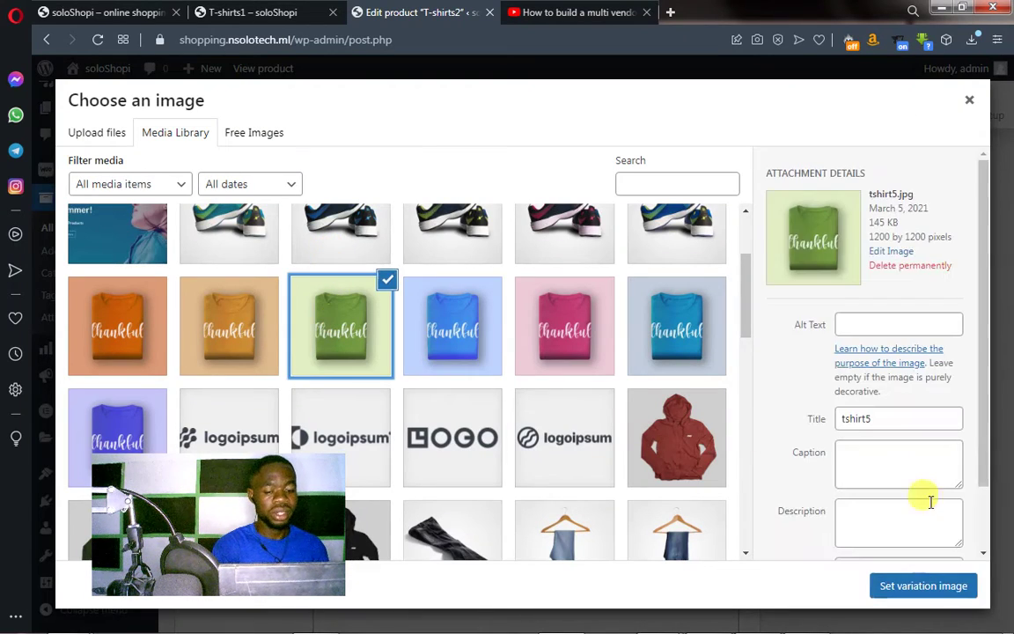
left_click(946, 584)
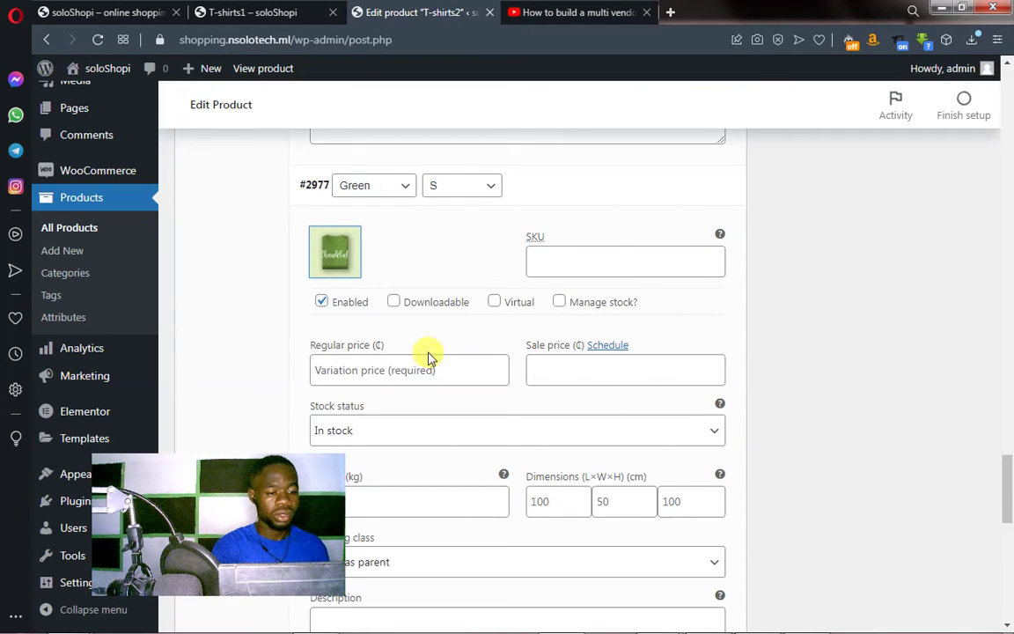
left_click(400, 369)
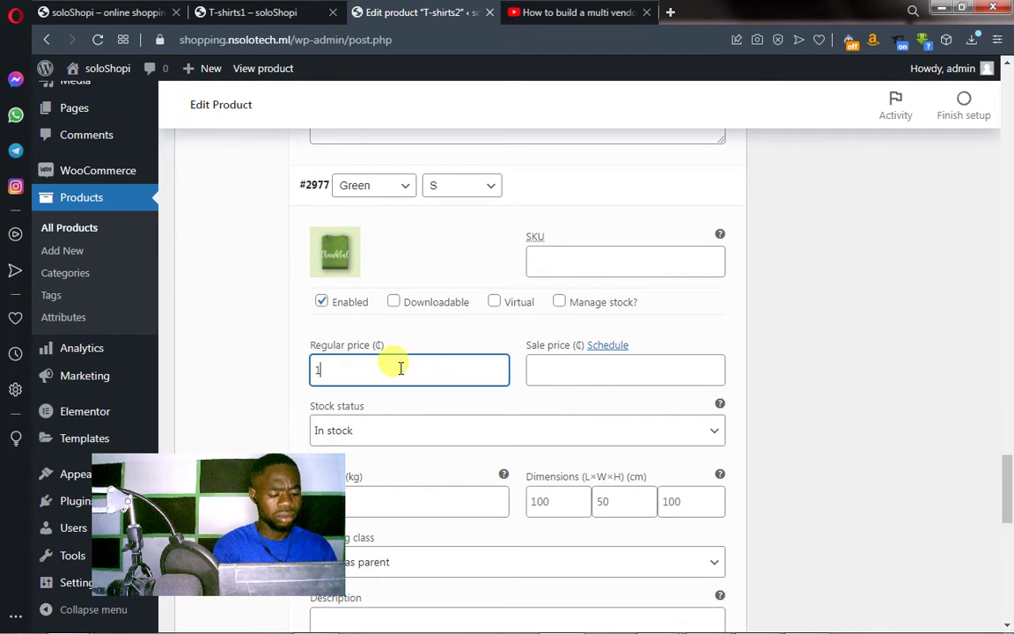
type("130")
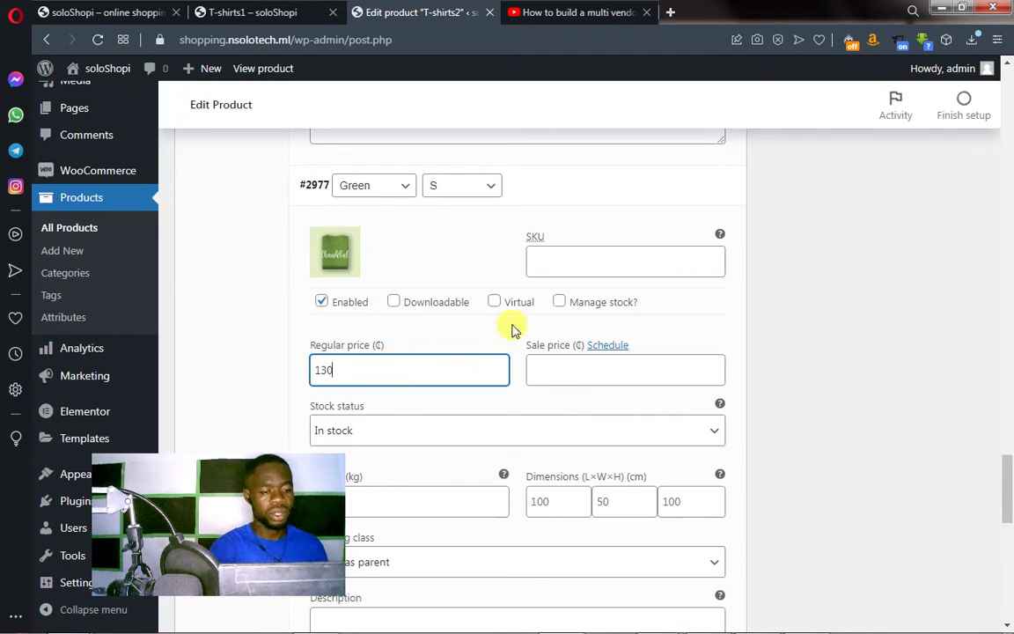
Assign the light orange T-shirt image tshirt6.jpg to the Orange L variation and set its regular price to 5
scroll(527, 329, "down", 5)
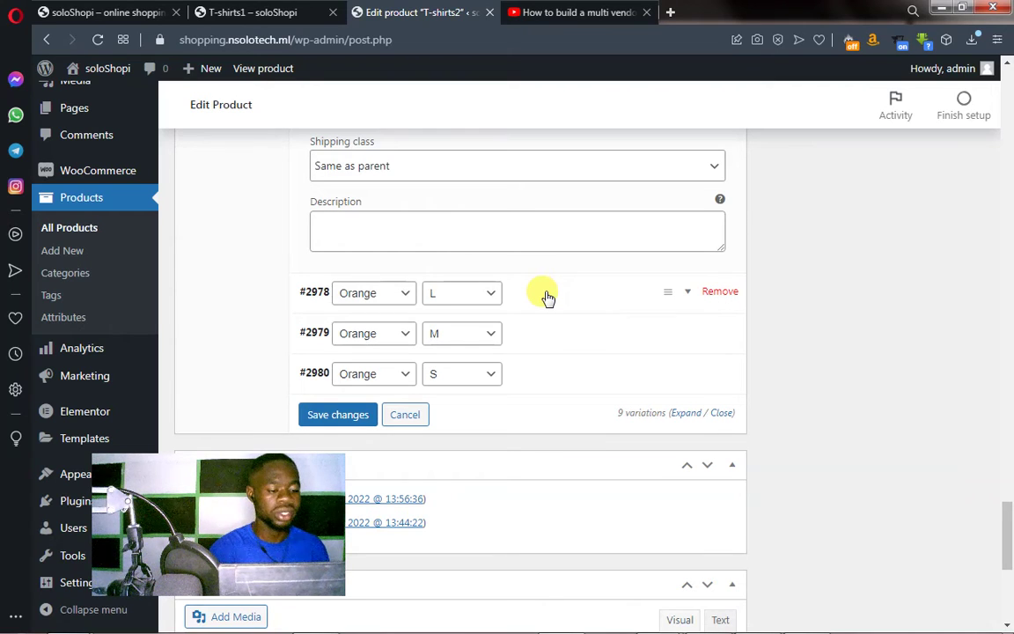
left_click(546, 297)
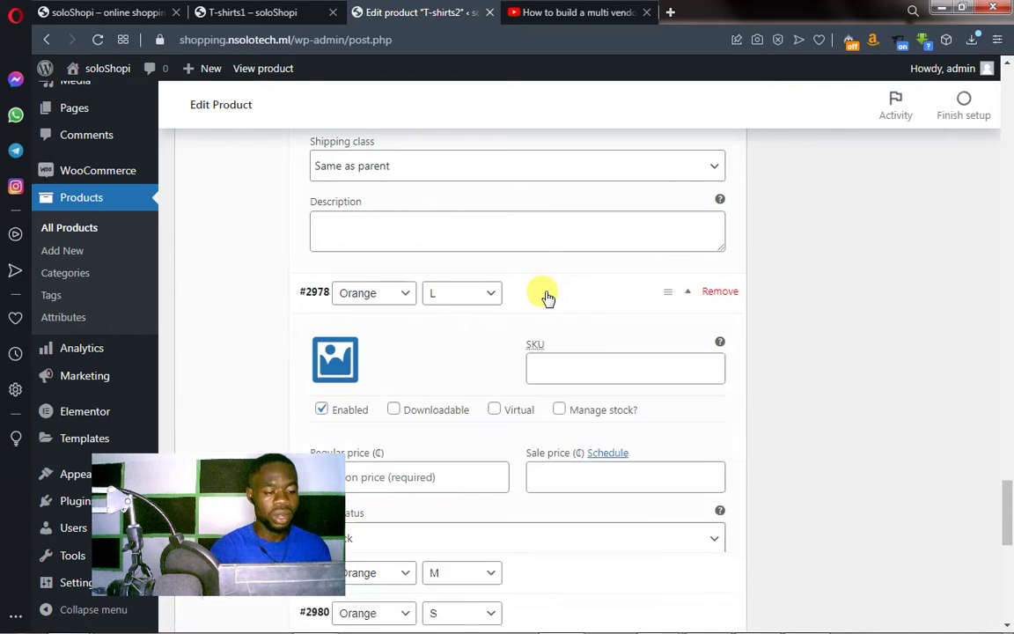
scroll(422, 299, "down", 2)
left_click(334, 204)
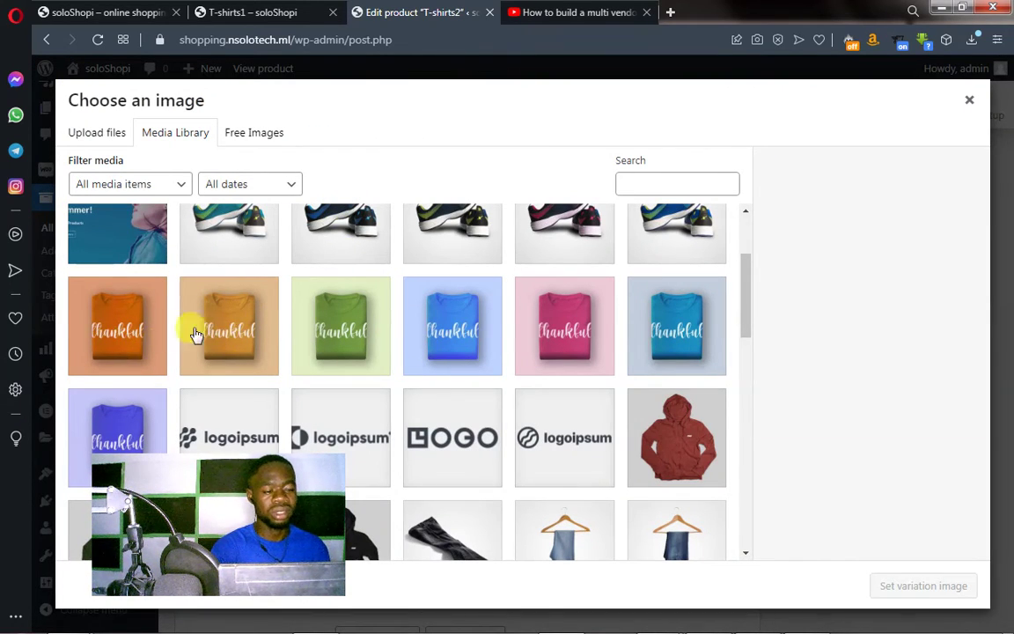
left_click(236, 336)
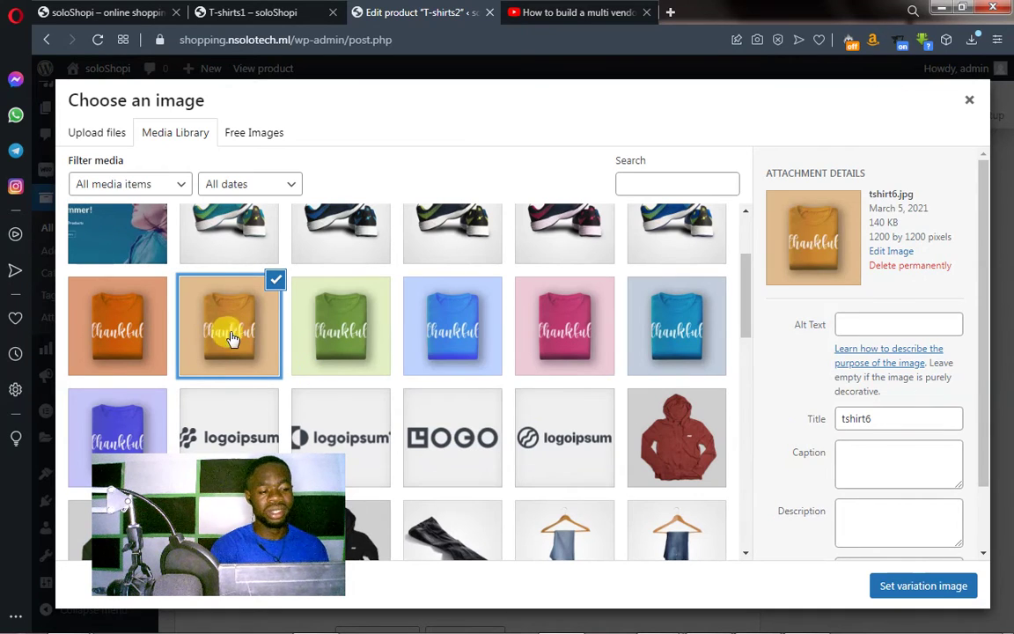
left_click(915, 588)
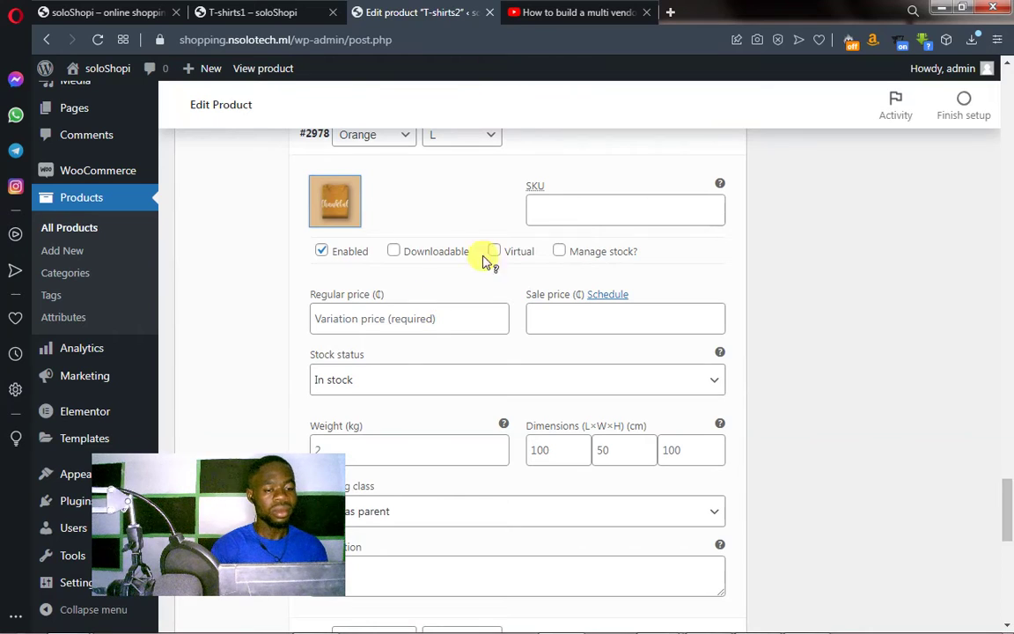
left_click(368, 320)
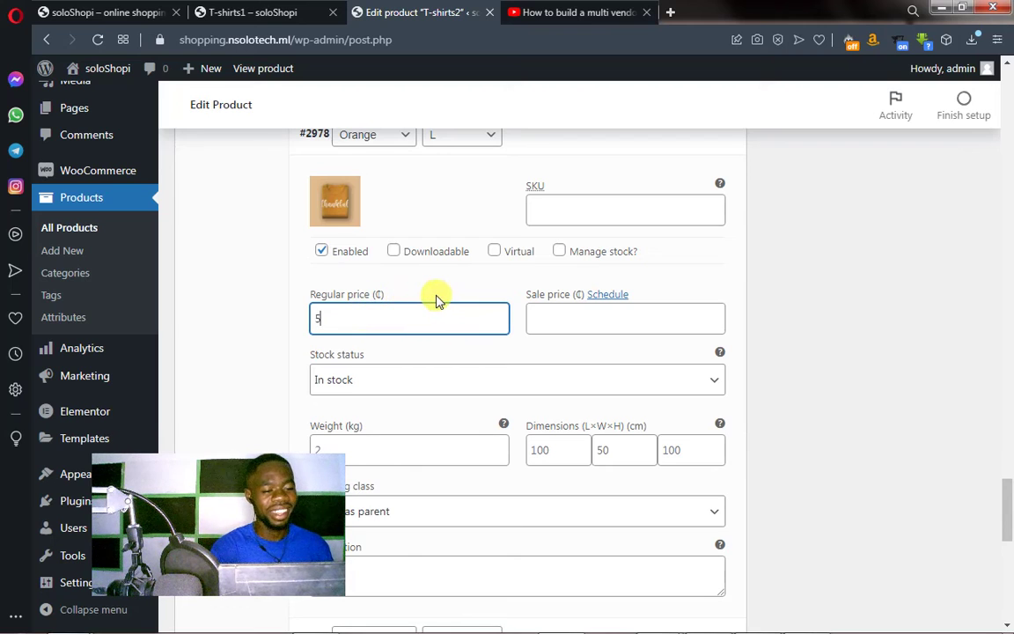
Assign the light orange T-shirt image tshirt6.jpg to the Orange M variation and set its regular price to 8
scroll(437, 292, "down", 3)
scroll(437, 294, "down", 1)
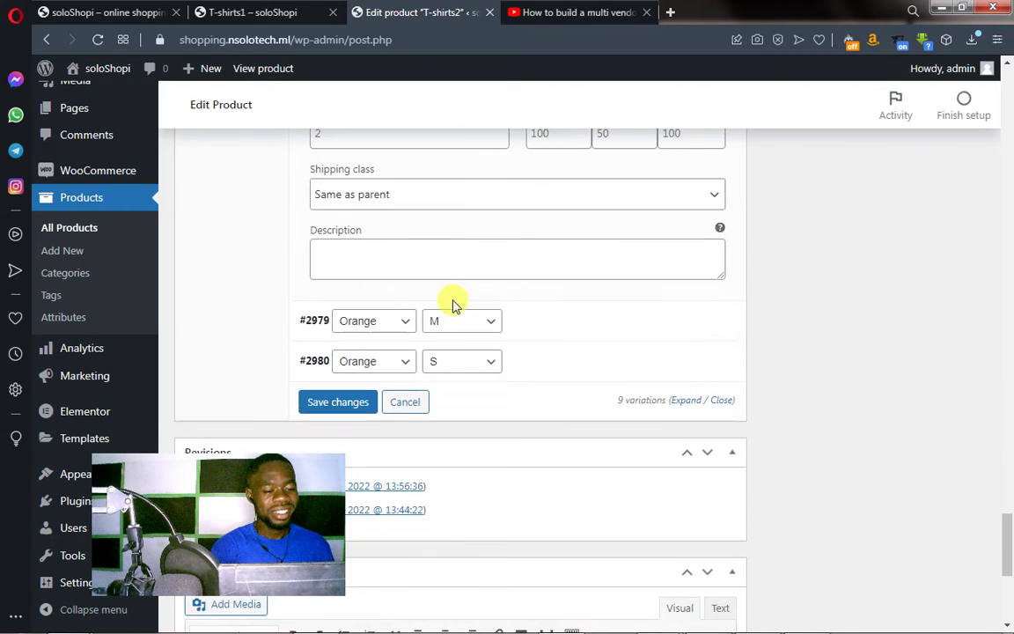
left_click(546, 330)
scroll(493, 318, "down", 2)
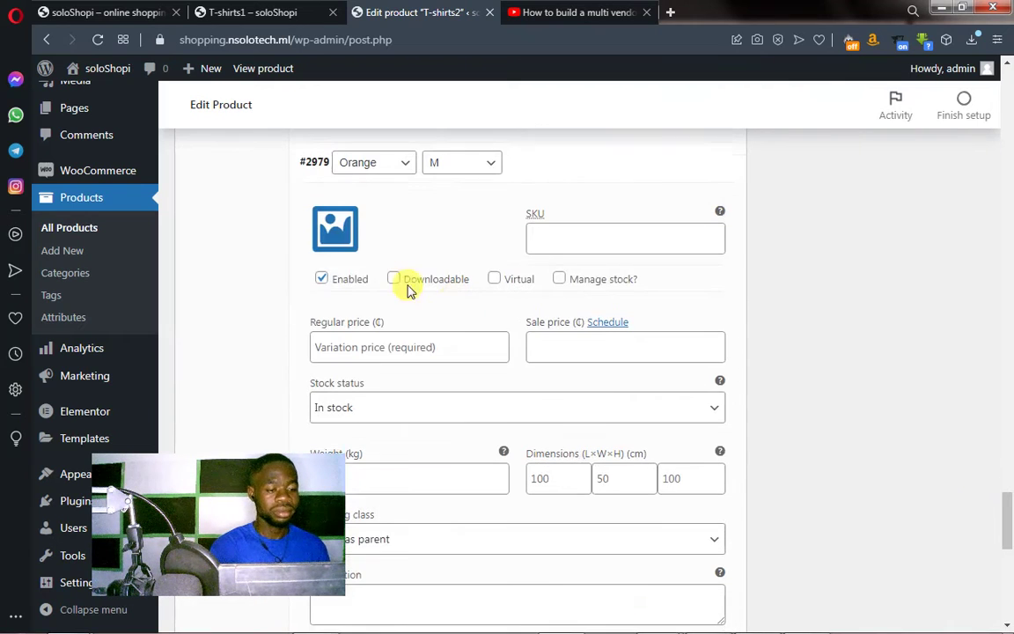
left_click(335, 230)
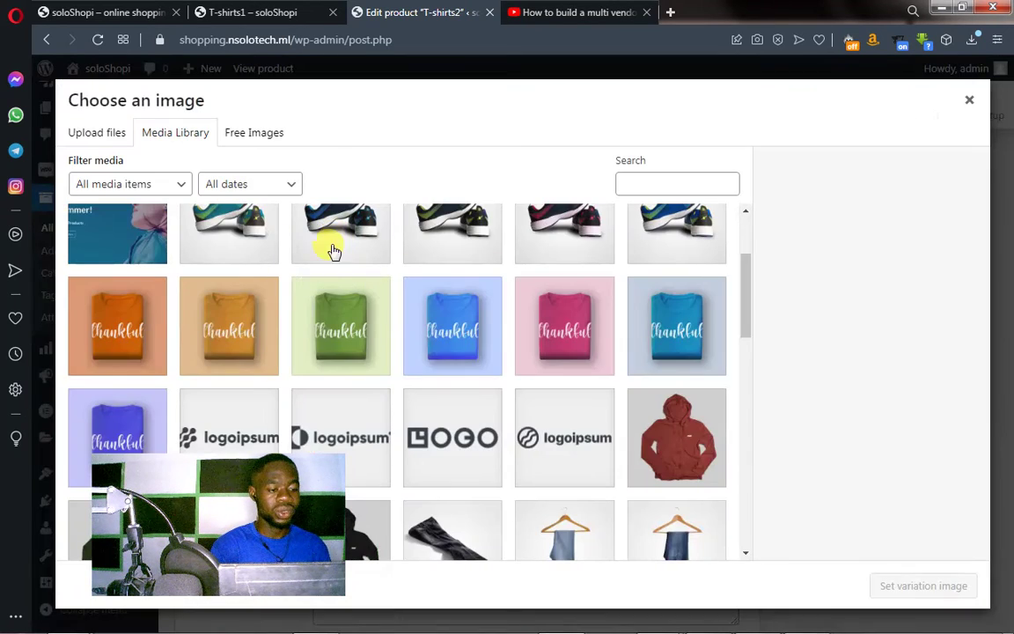
left_click(227, 336)
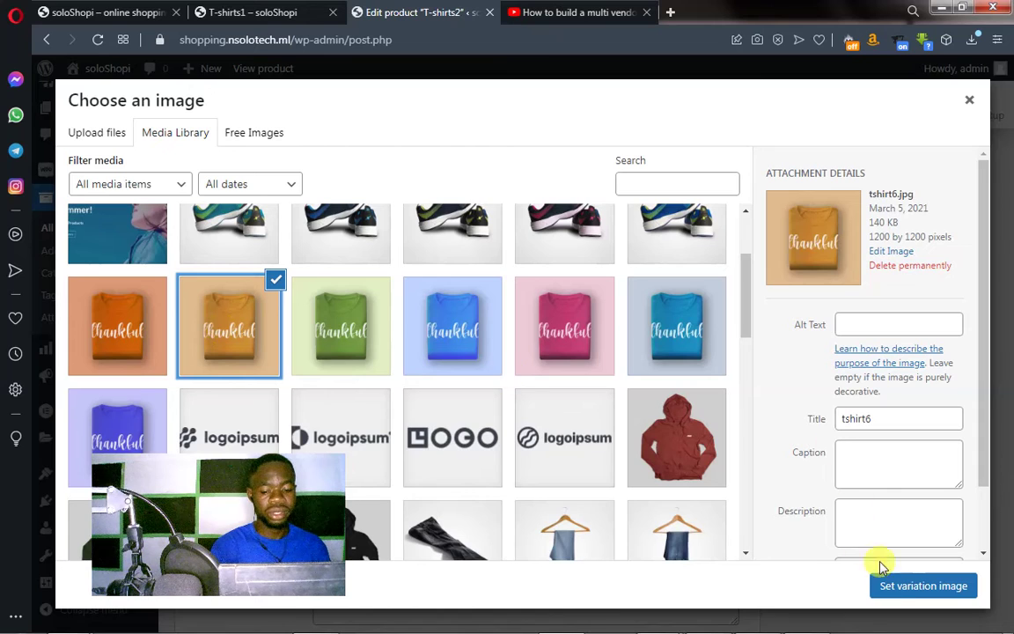
left_click(890, 585)
scroll(413, 398, "down", 1)
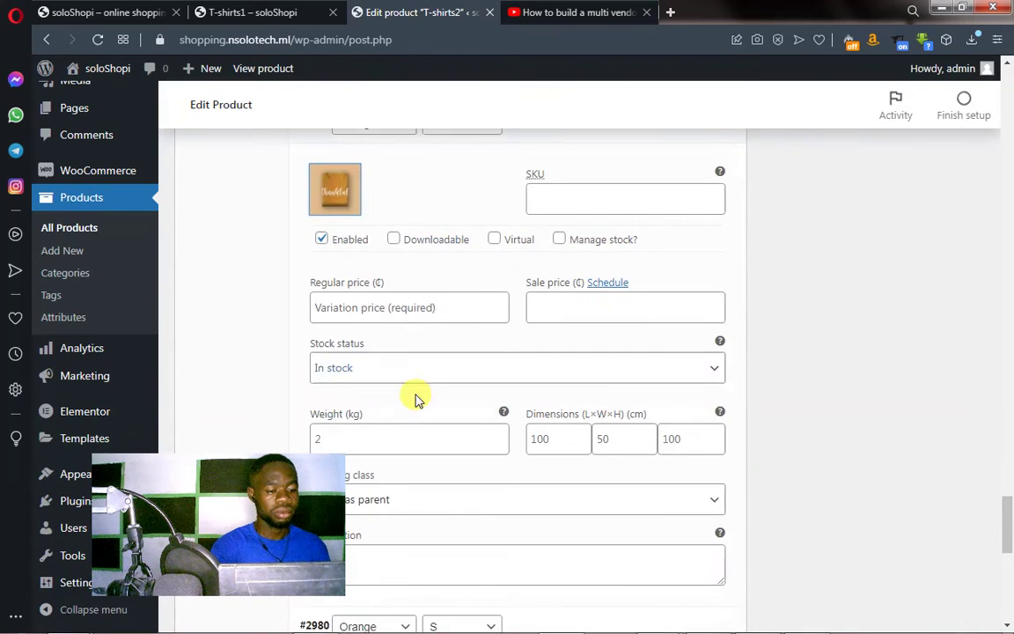
left_click(372, 274)
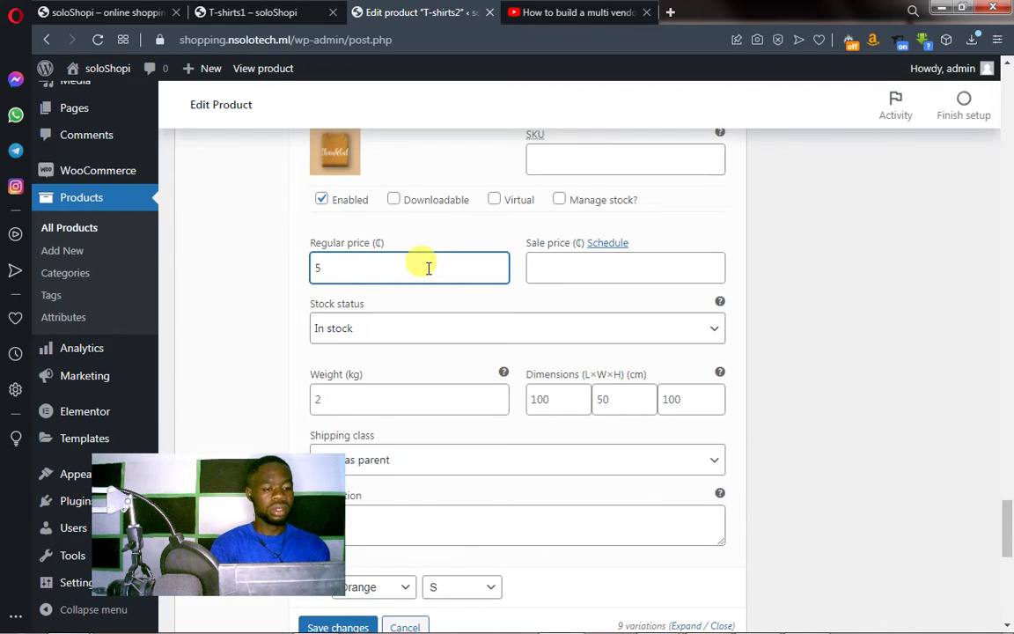
Assign the light orange T-shirt image tshirt6.jpg to the Orange S variation and set its regular price to 10
scroll(578, 286, "down", 2)
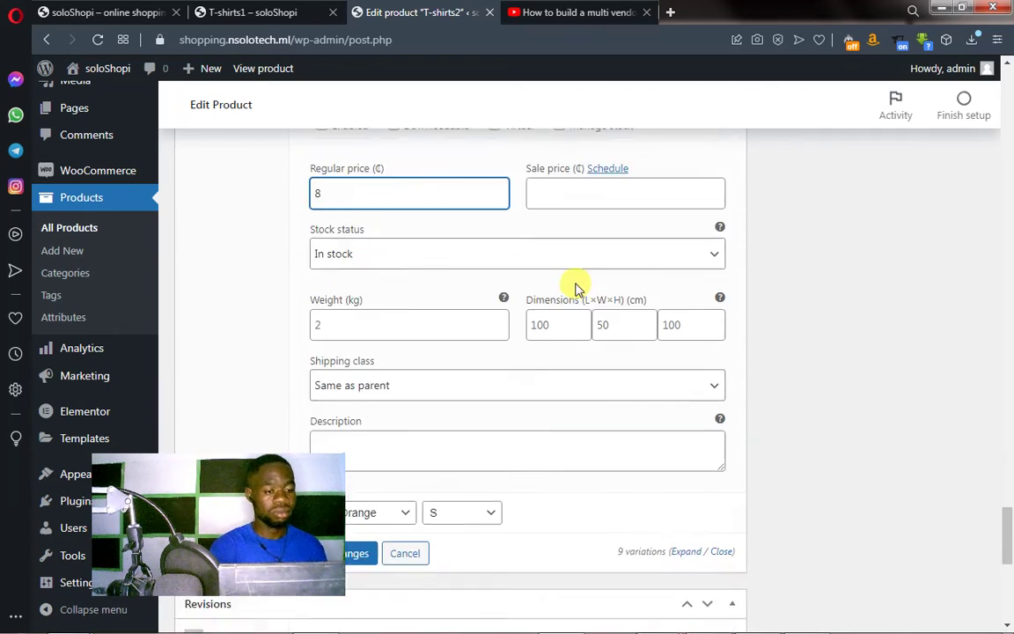
scroll(575, 284, "down", 2)
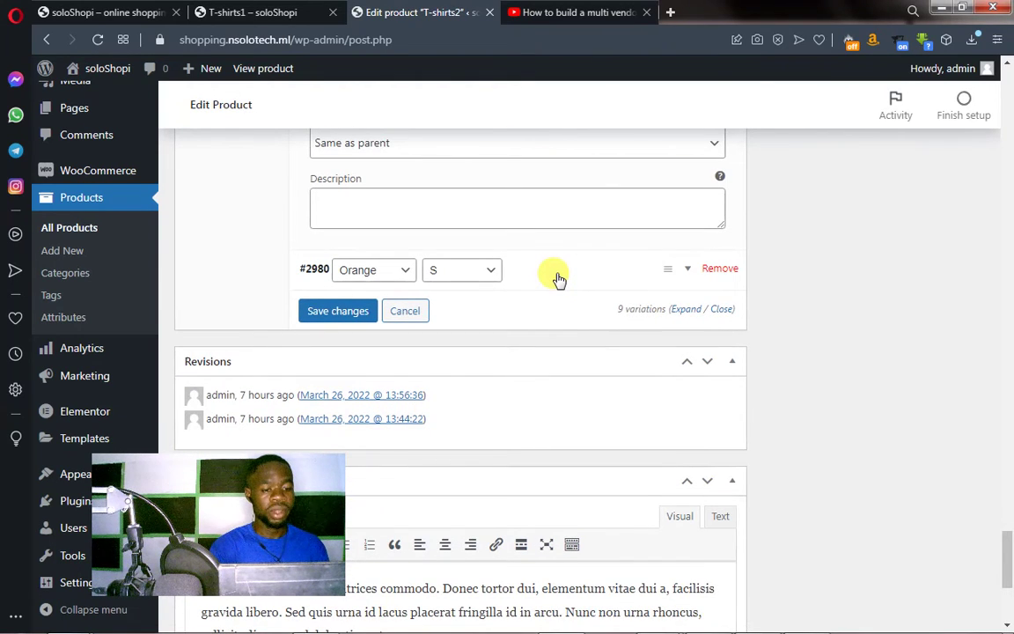
left_click(557, 279)
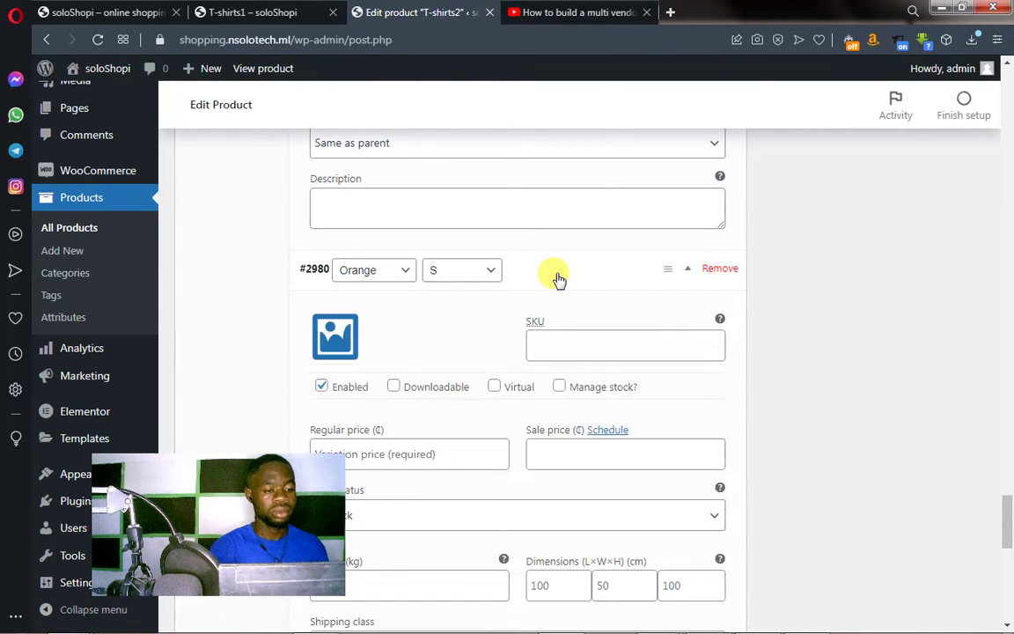
left_click(336, 334)
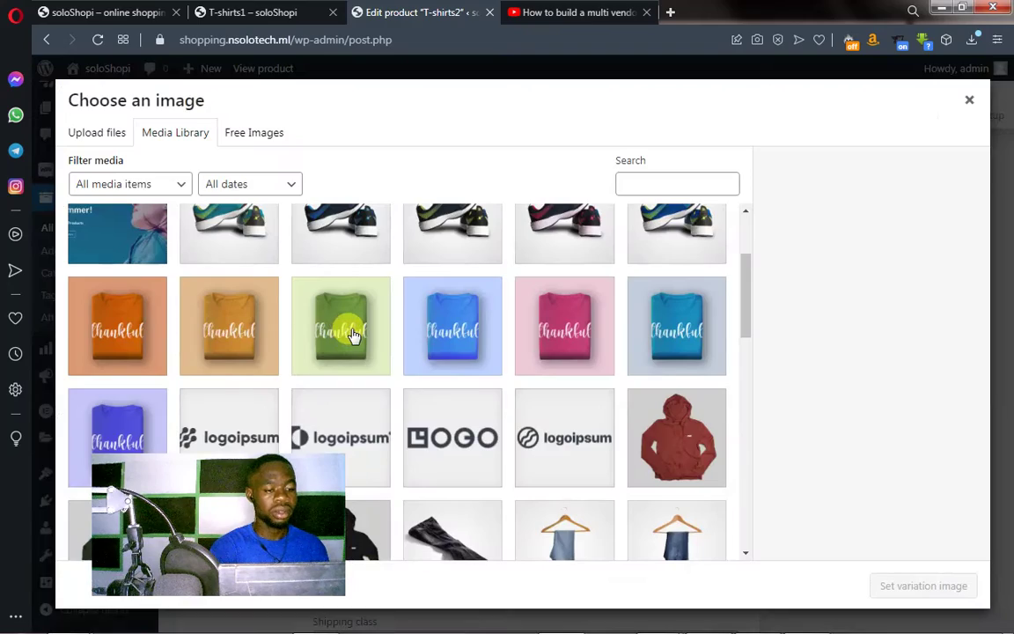
left_click(228, 333)
left_click(926, 587)
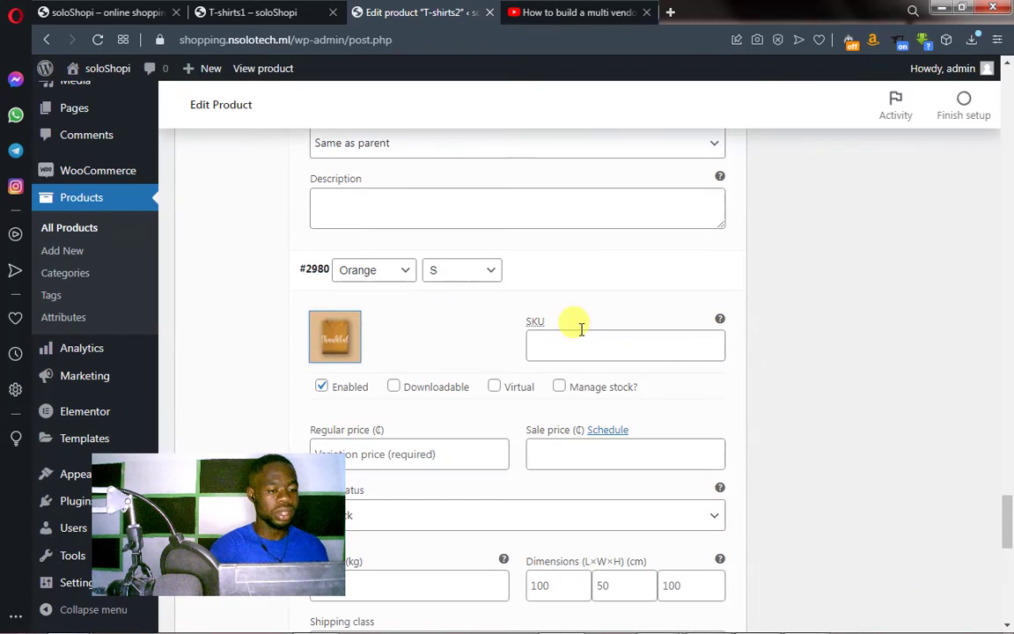
scroll(528, 368, "down", 2)
left_click(380, 289)
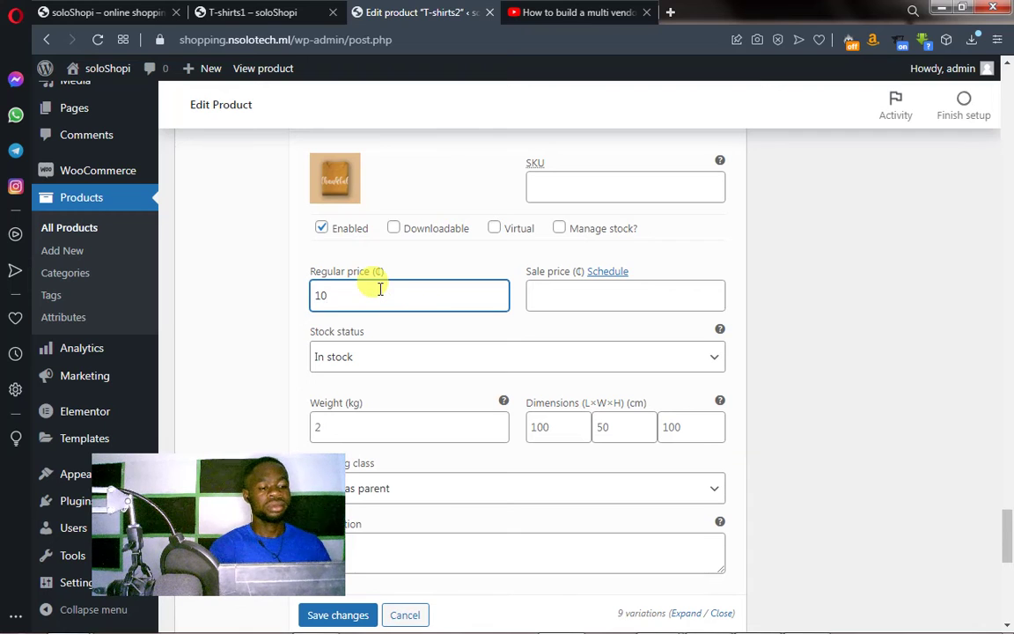
Save the changes to the variations and update the T-shirts2 product
scroll(584, 305, "down", 2)
scroll(577, 317, "down", 2)
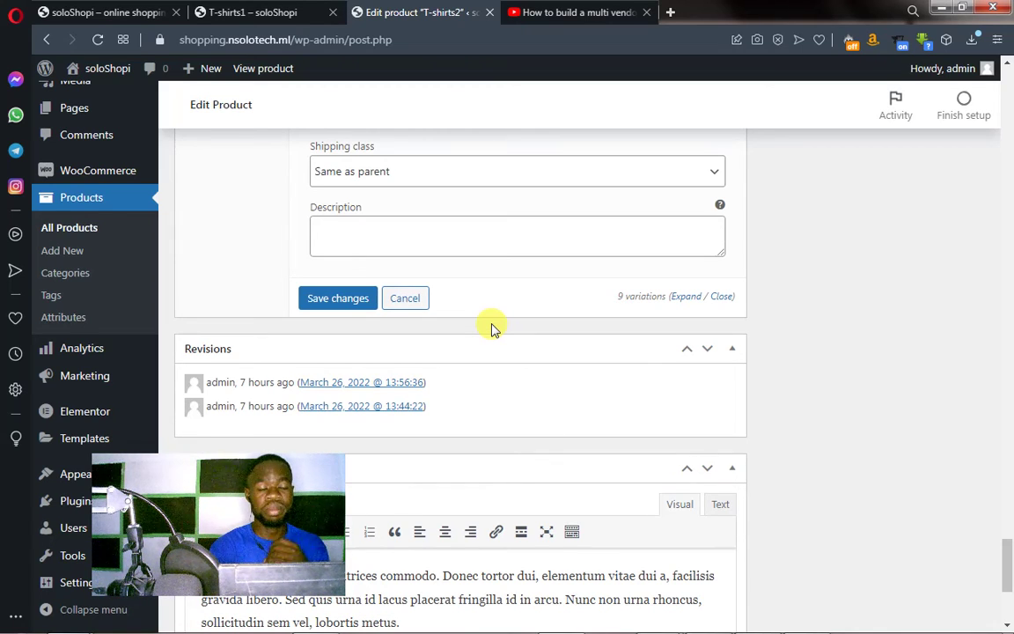
left_click(342, 299)
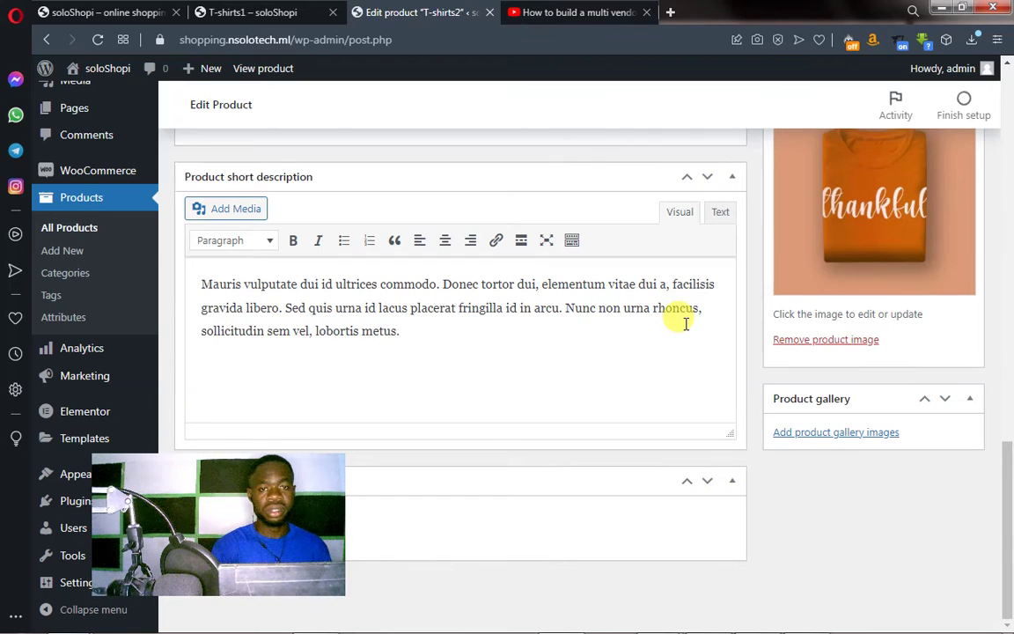
scroll(691, 334, "up", 2)
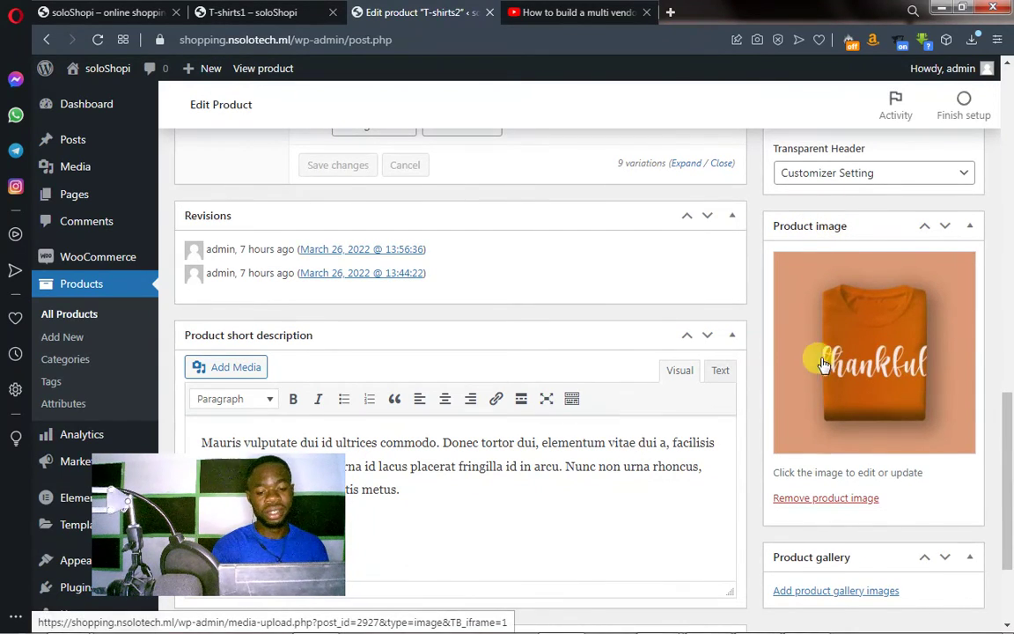
scroll(747, 382, "up", 8)
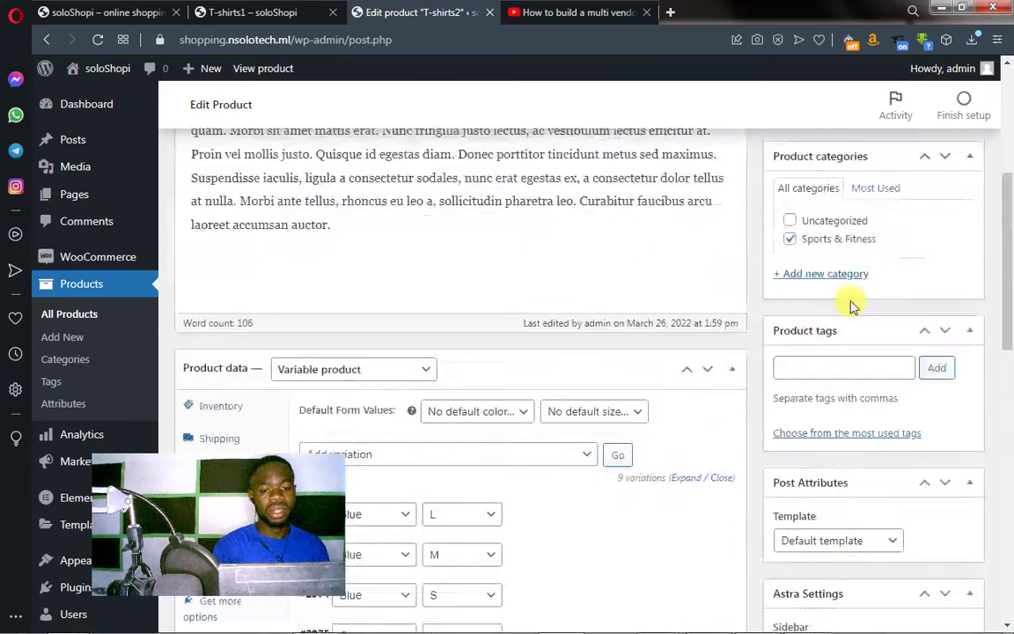
scroll(850, 305, "up", 3)
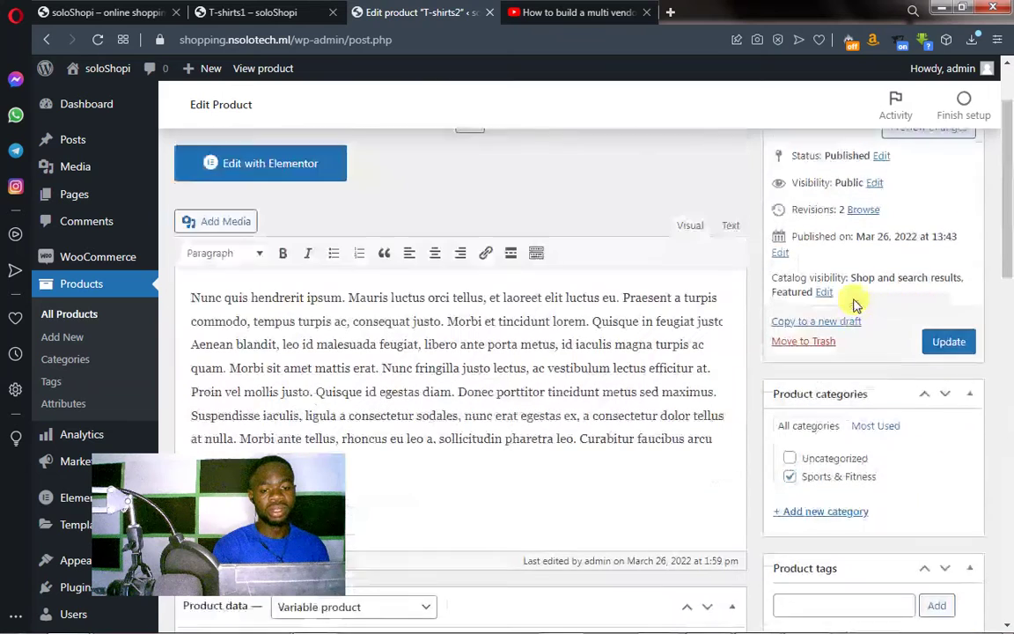
left_click(945, 348)
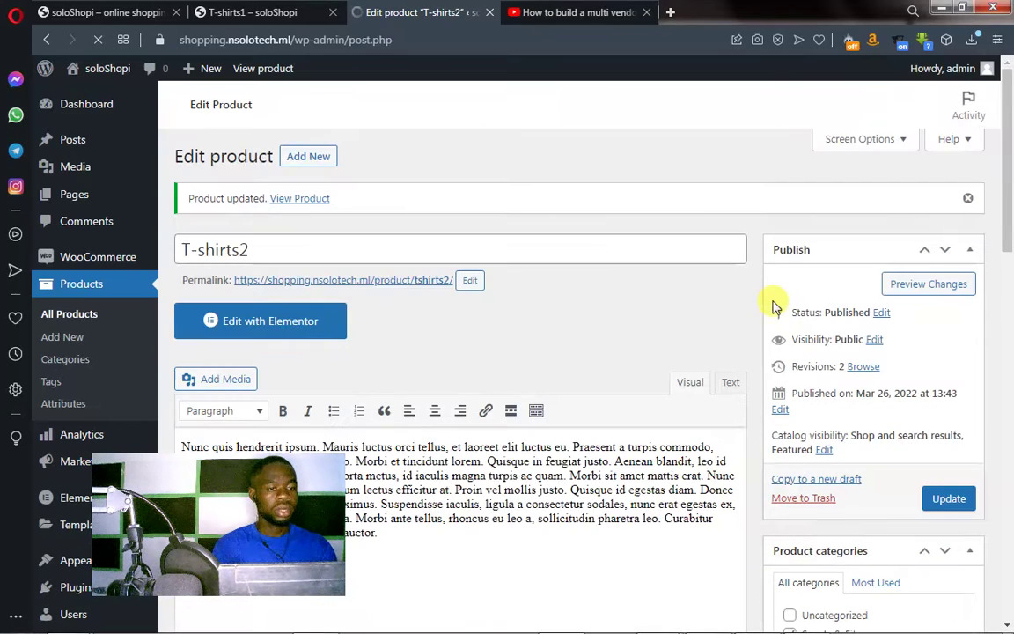
Open the updated T-shirts2 product page in a new browser tab and switch to it
left_click(296, 201)
right_click(296, 200)
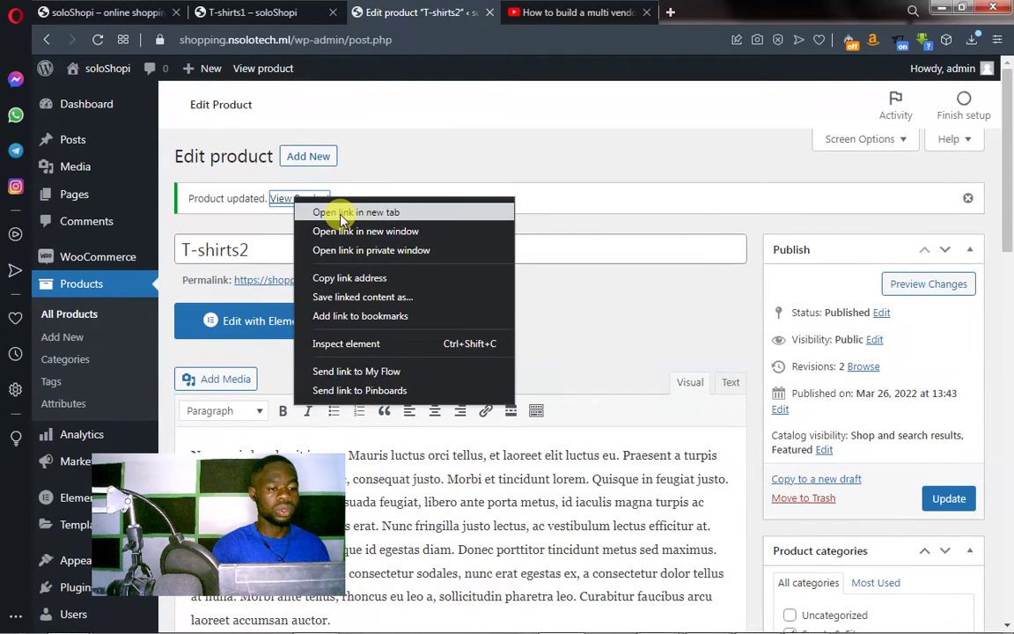
left_click(356, 212)
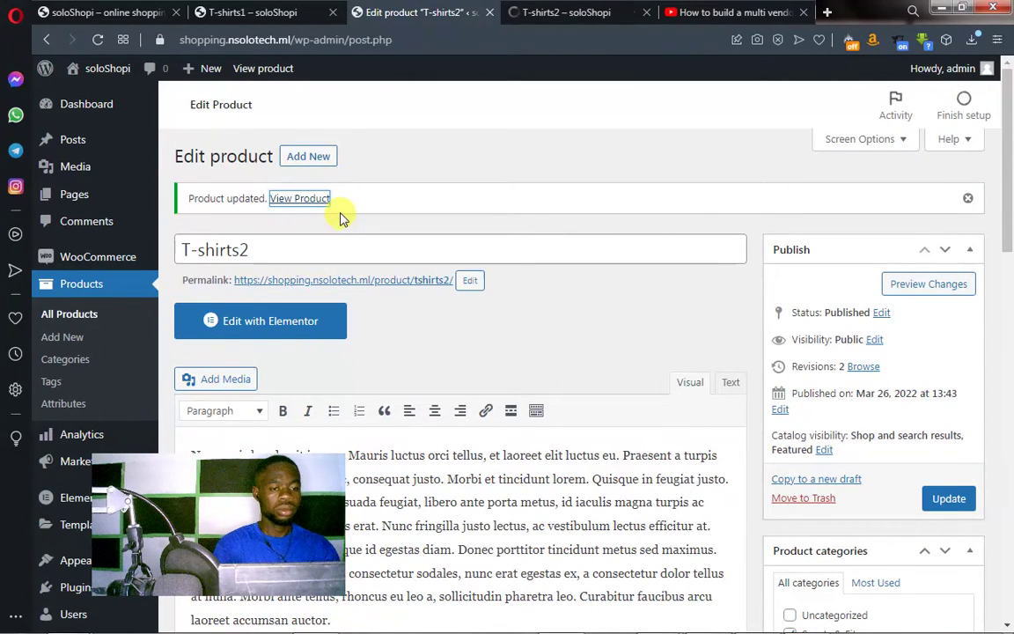
left_click(574, 13)
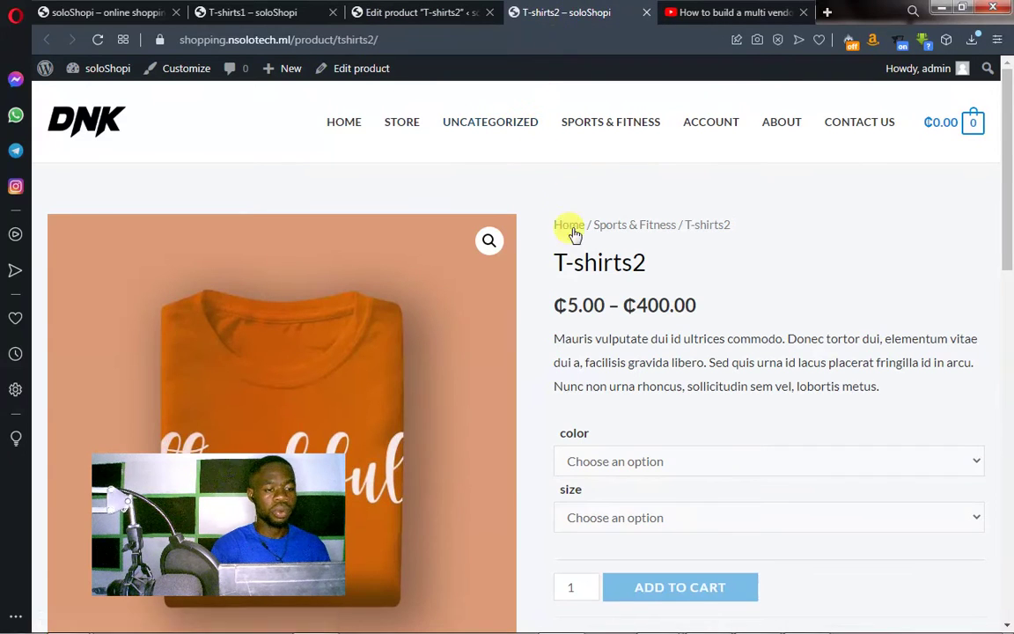
Preview the Blue color in size L on the T-shirts2 store page to check its image and price
scroll(601, 368, "down", 2)
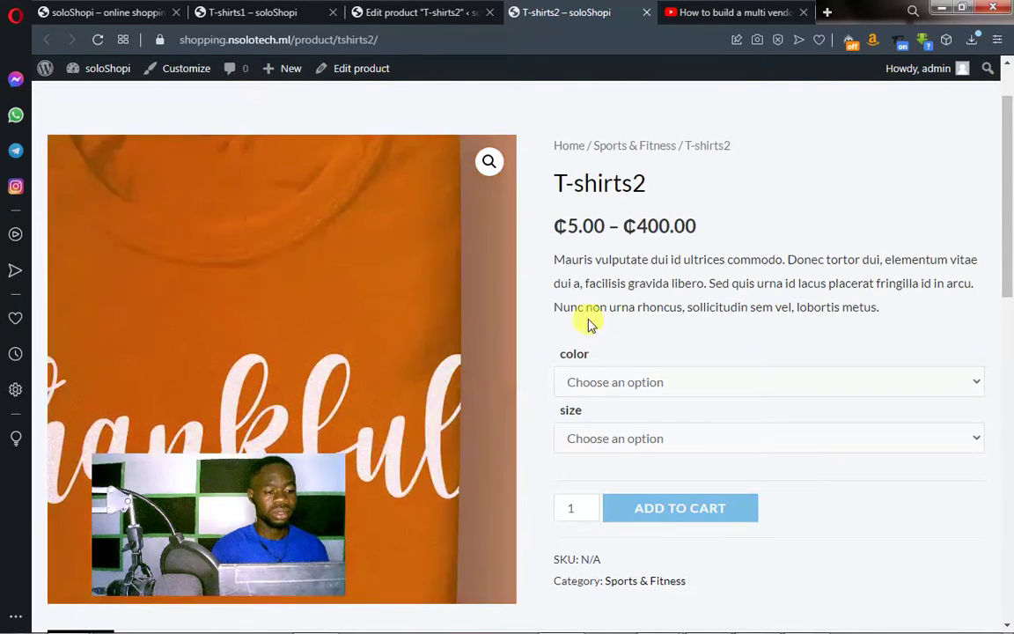
left_click(597, 387)
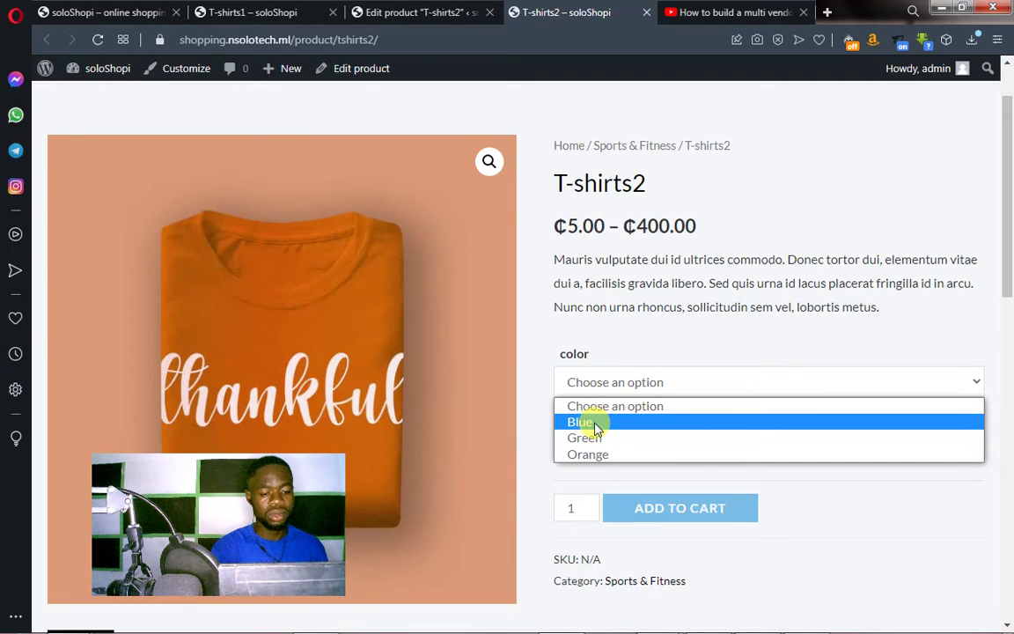
left_click(581, 421)
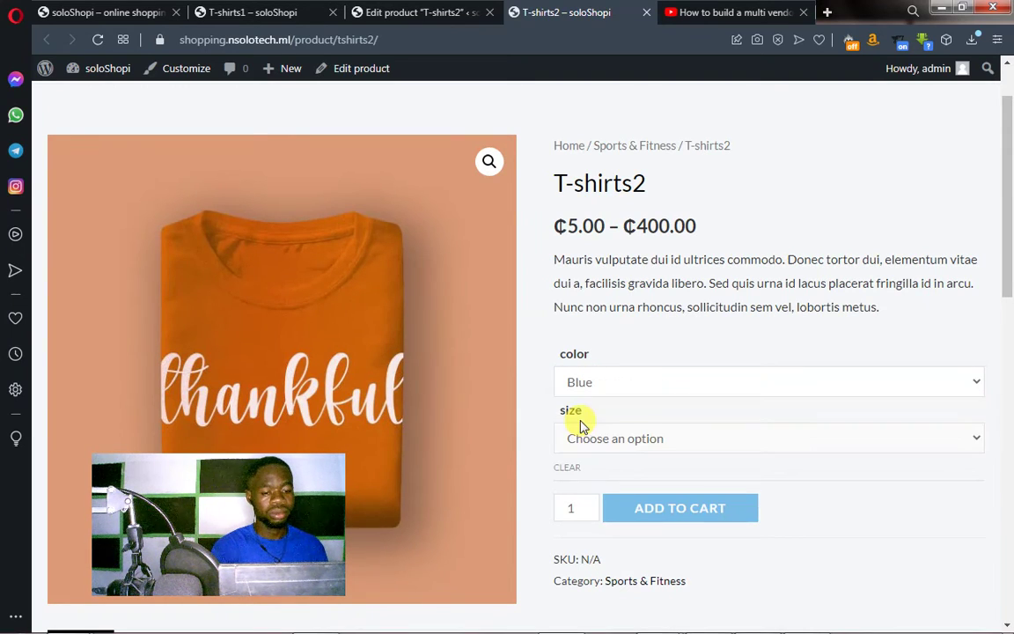
left_click(592, 436)
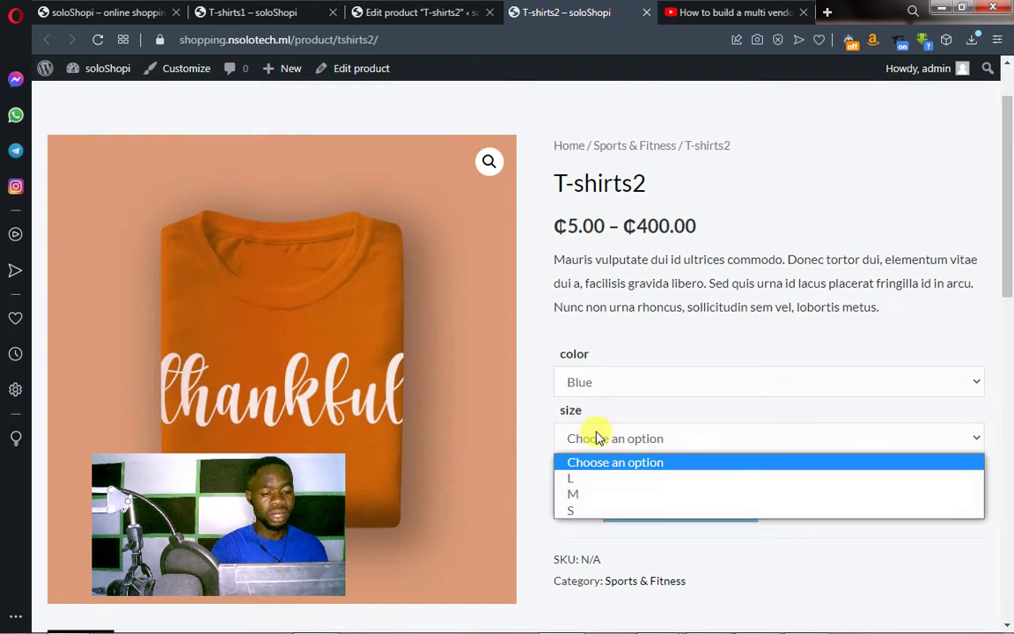
left_click(588, 481)
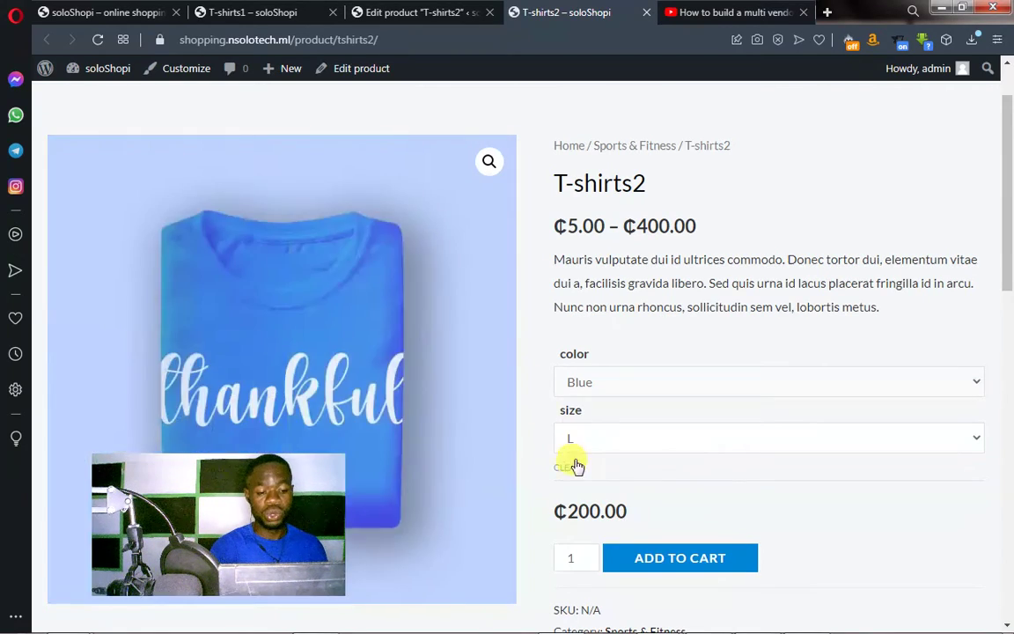
Preview the Green color in size M on the store page to check its image and price
left_click(616, 392)
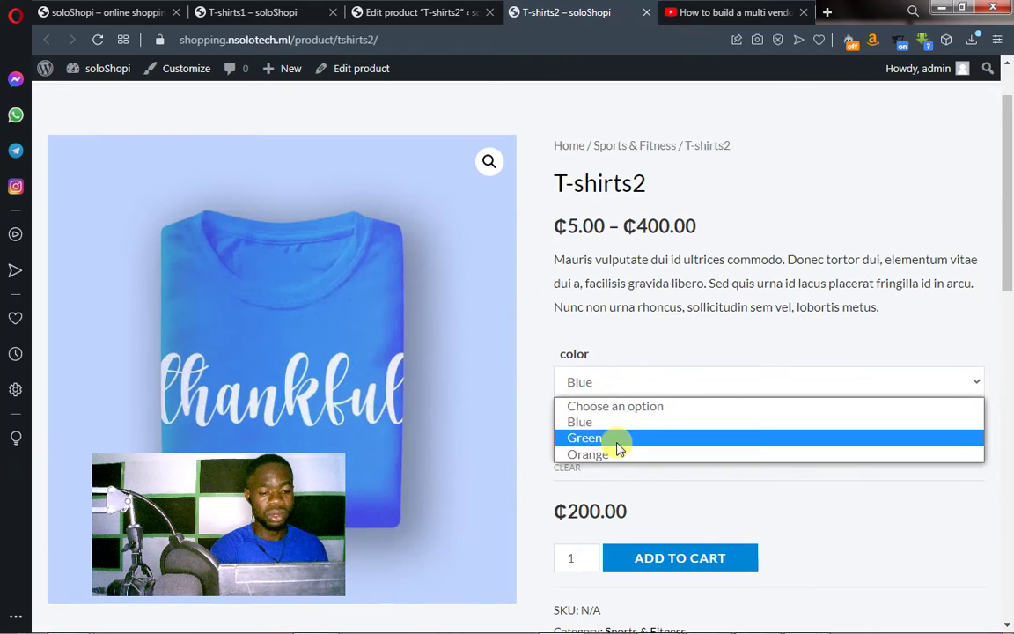
left_click(615, 437)
left_click(614, 438)
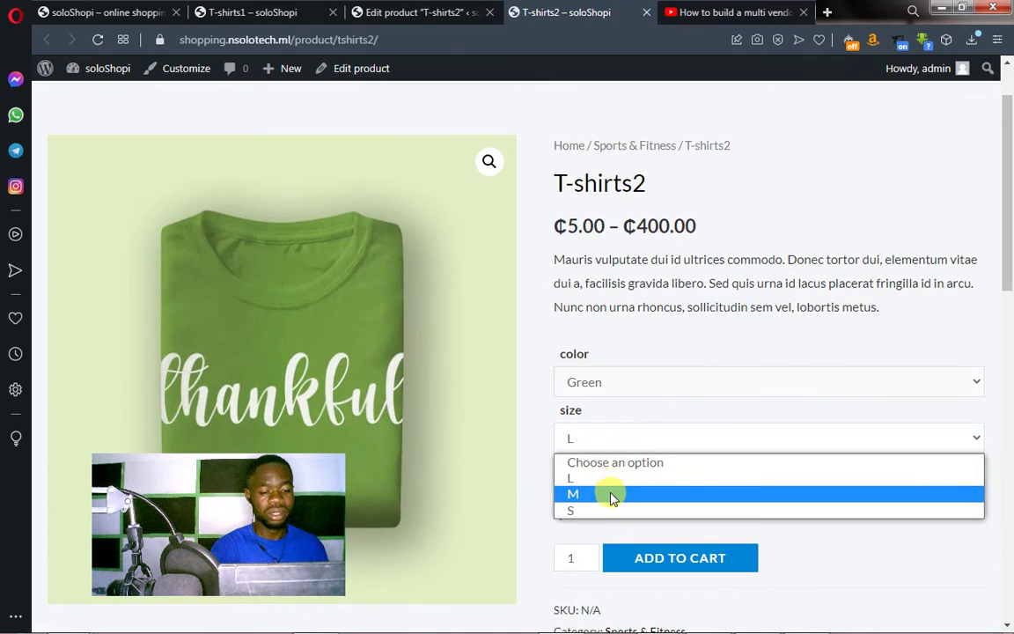
left_click(613, 494)
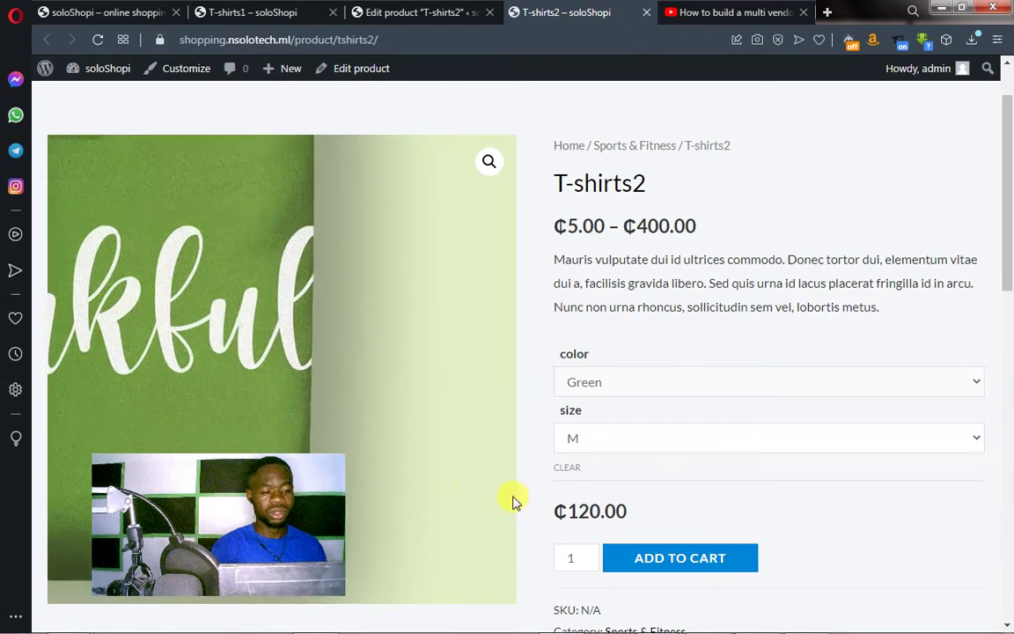
Look over the Green M product page and switch to YouTube to view the comment about product color and size
scroll(655, 501, "down", 2)
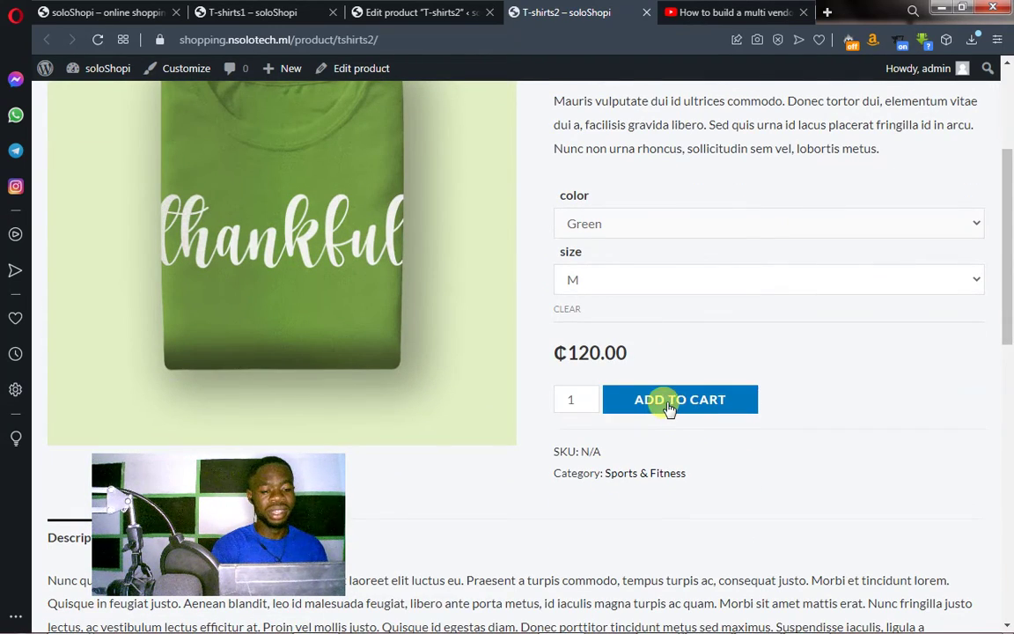
scroll(629, 378, "up", 3)
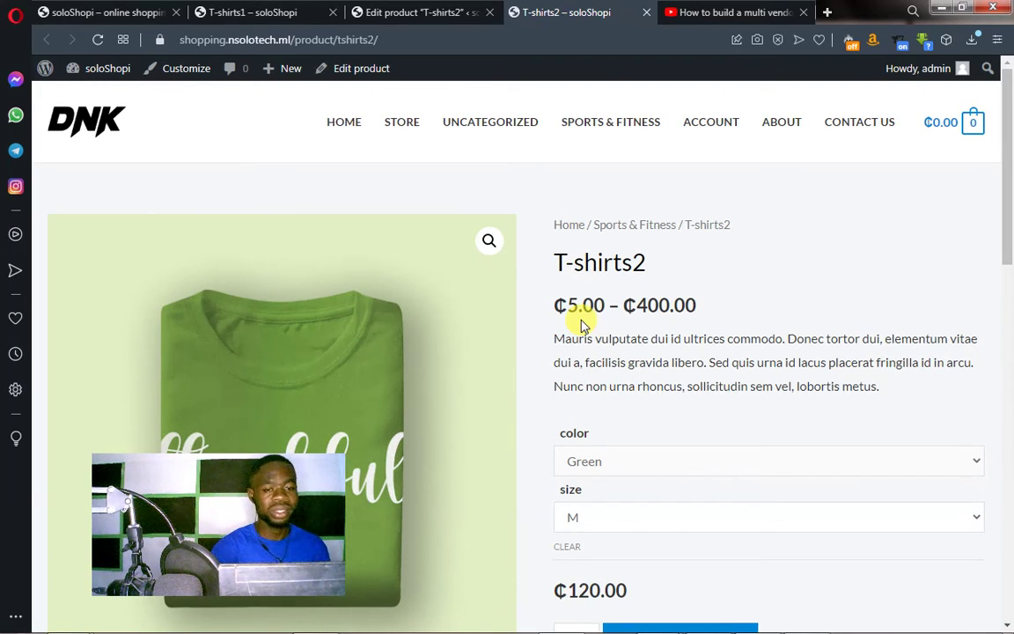
left_click(706, 11)
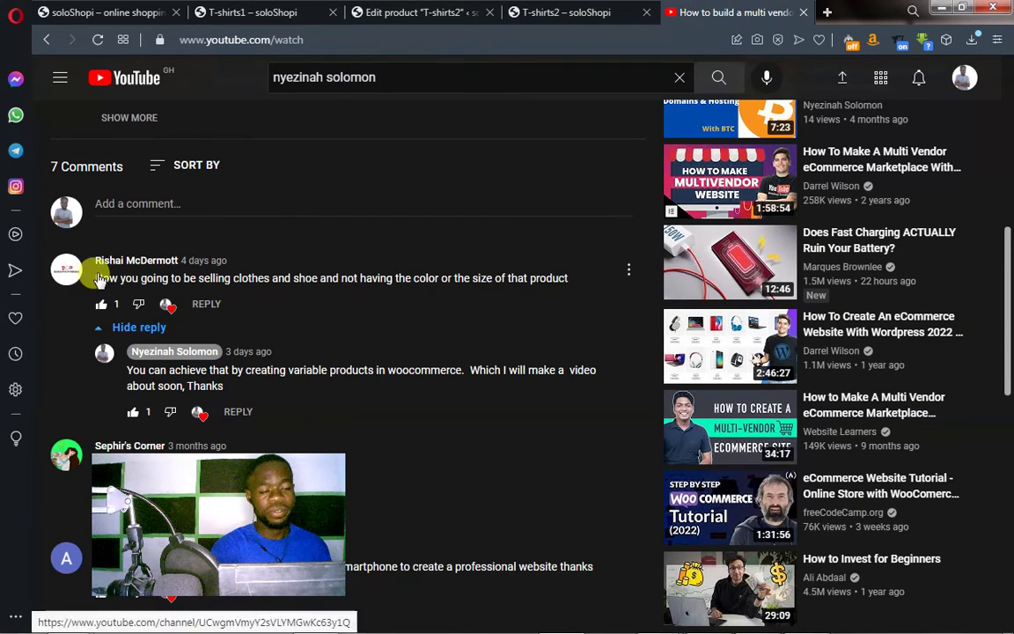